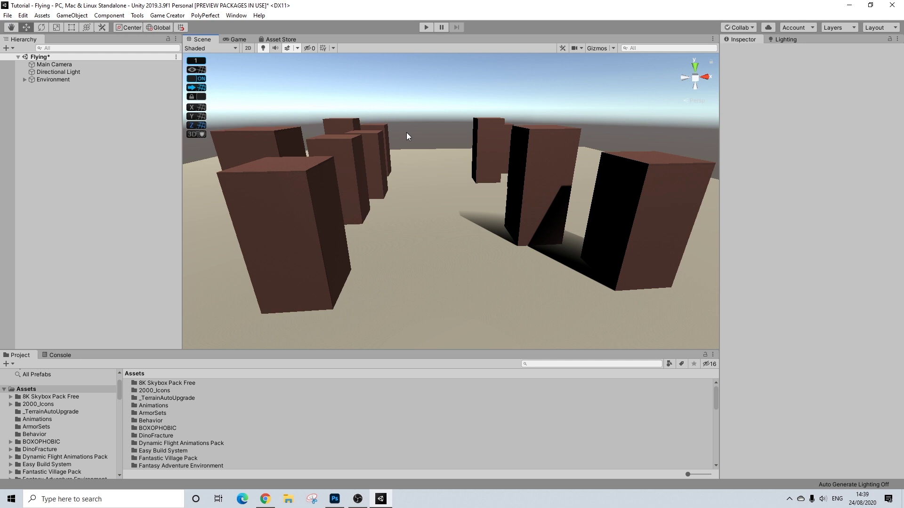
- Review the packages installed in the project in the Package Manager
middle_click_drag(450, 176, 441, 198)
middle_click_drag(466, 236, 466, 191)
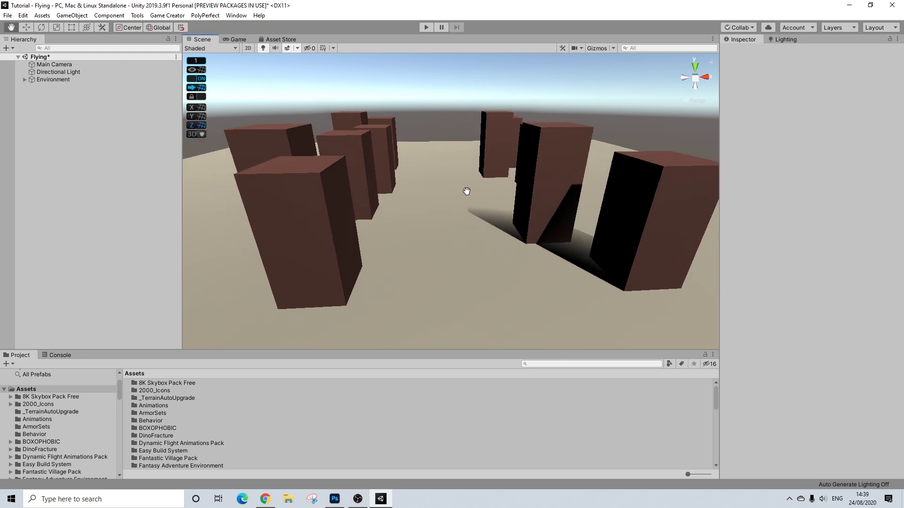
left_click(235, 16)
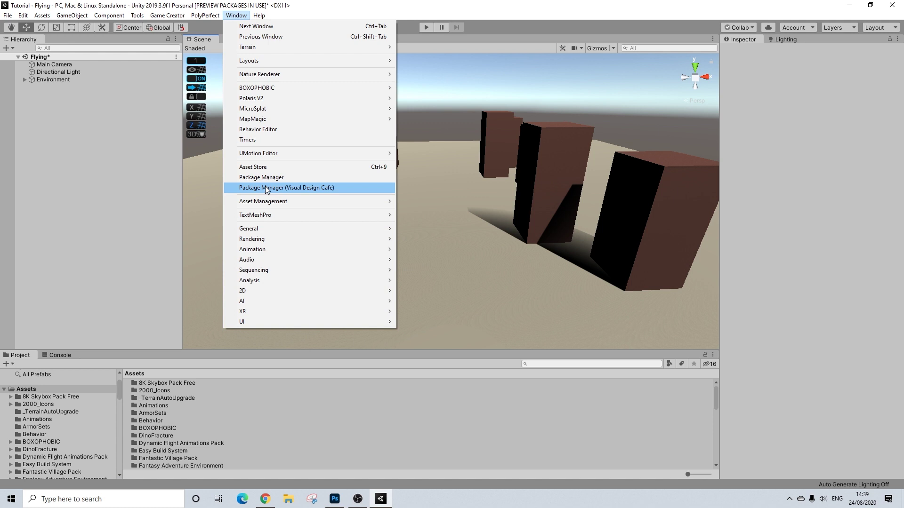
left_click(282, 178)
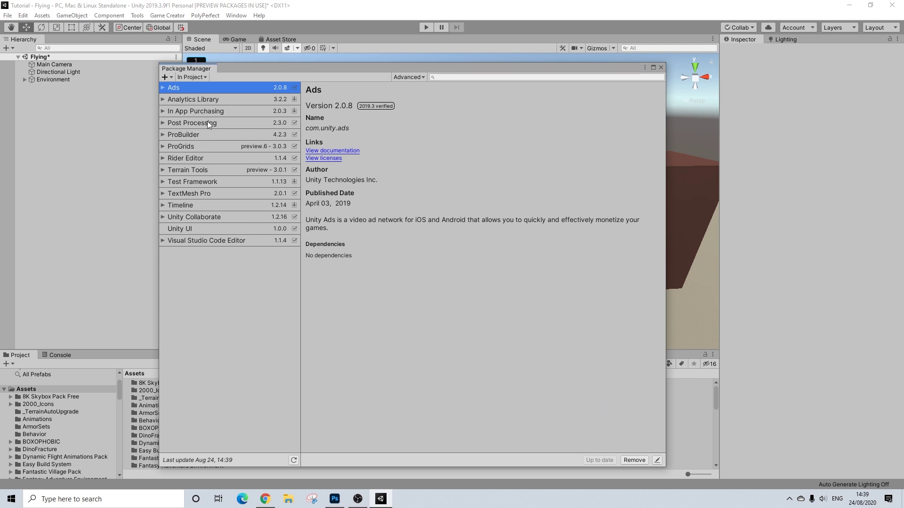
left_click(664, 68)
- Examine the block environment in the scene and the objects grouped under Environment
middle_click_drag(466, 224, 443, 231)
scroll(434, 235, "up", 3)
scroll(434, 236, "down", 3)
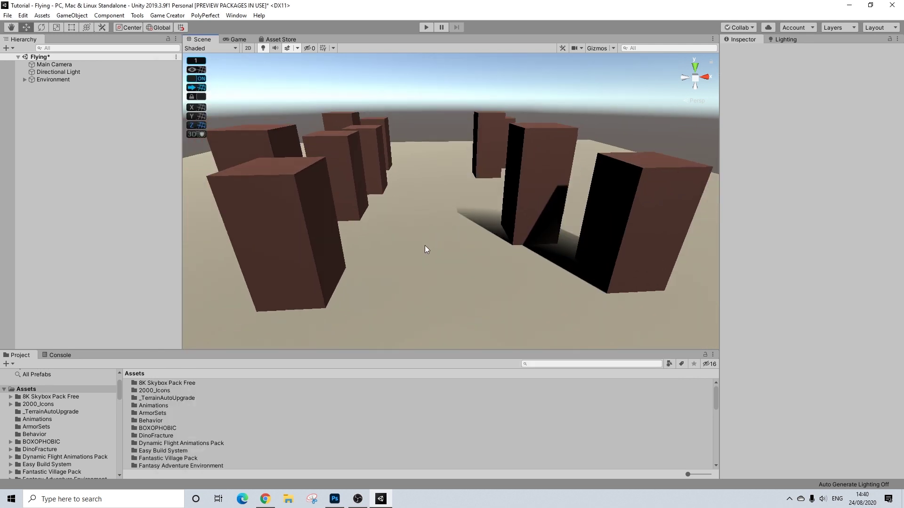
scroll(425, 250, "up", 5)
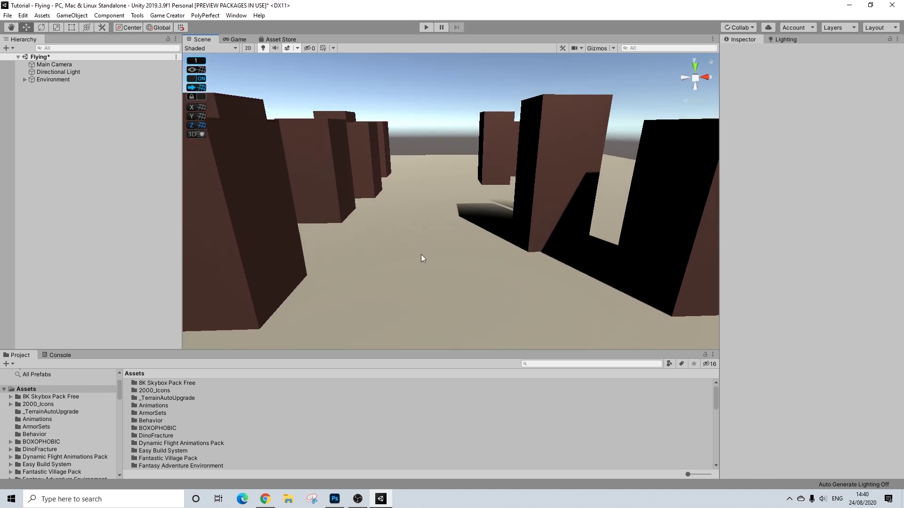
scroll(421, 254, "up", 3)
right_click_drag(436, 253, 426, 260)
scroll(371, 179, "down", 5)
mouse_move(383, 182)
right_mouse_down()
mouse_move(392, 200)
mouse_move(380, 194)
mouse_move(334, 237)
mouse_move(369, 191)
right_mouse_up()
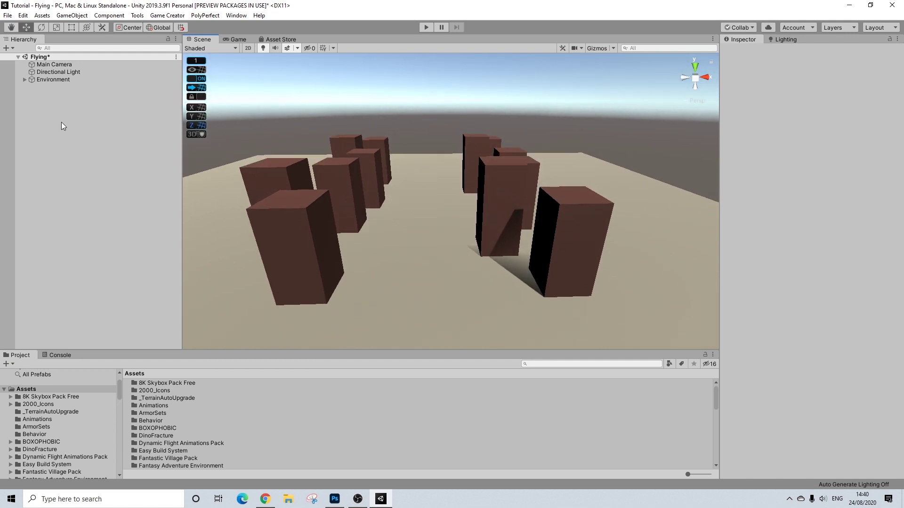
right_click(57, 93)
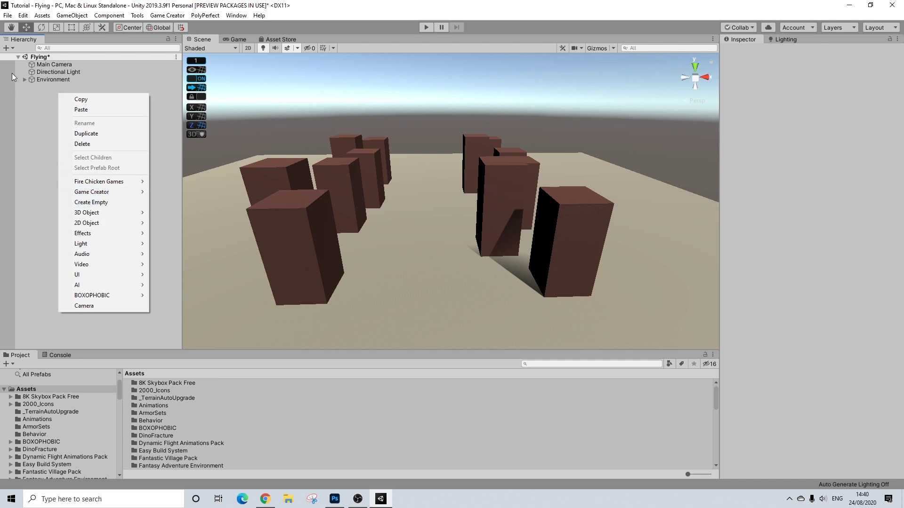
left_click(27, 82)
left_click(26, 80)
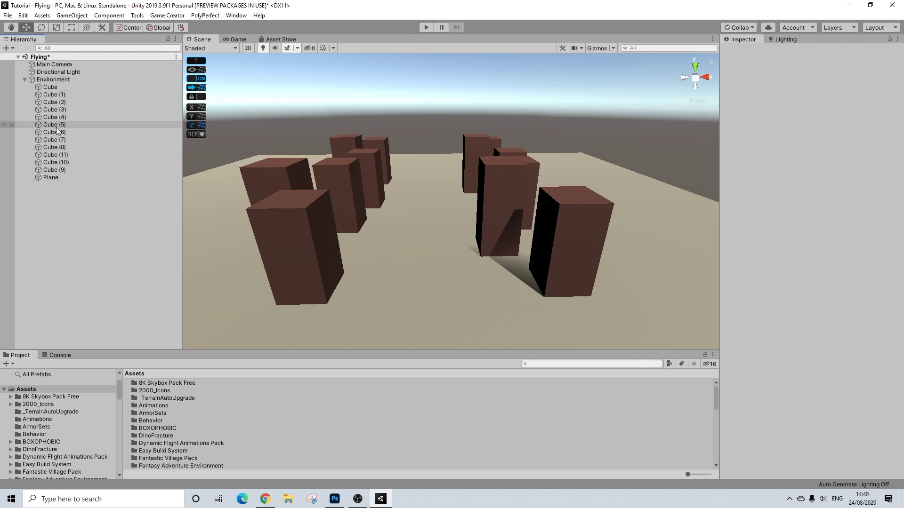
left_click(24, 79)
middle_click_drag(387, 228, 419, 225)
scroll(417, 226, "up", 3)
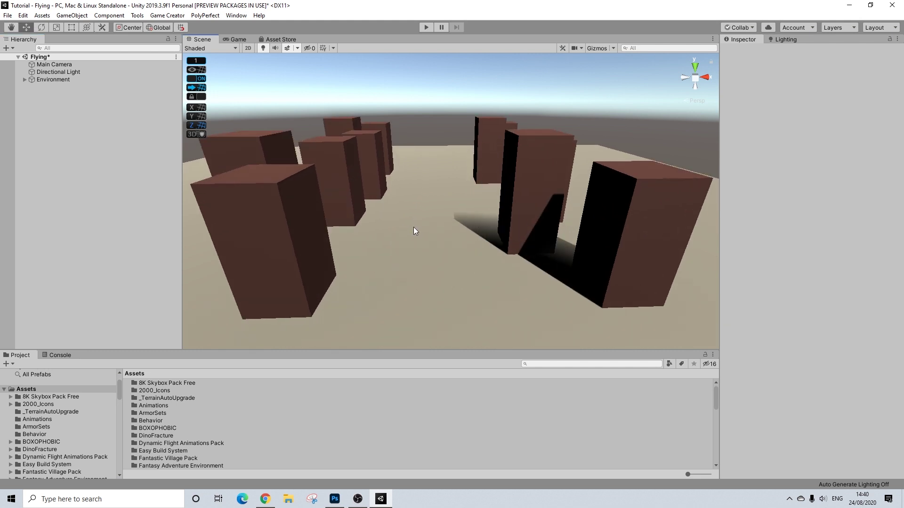
- Add a Game Creator Camera Motor to the scene
right_click(66, 112)
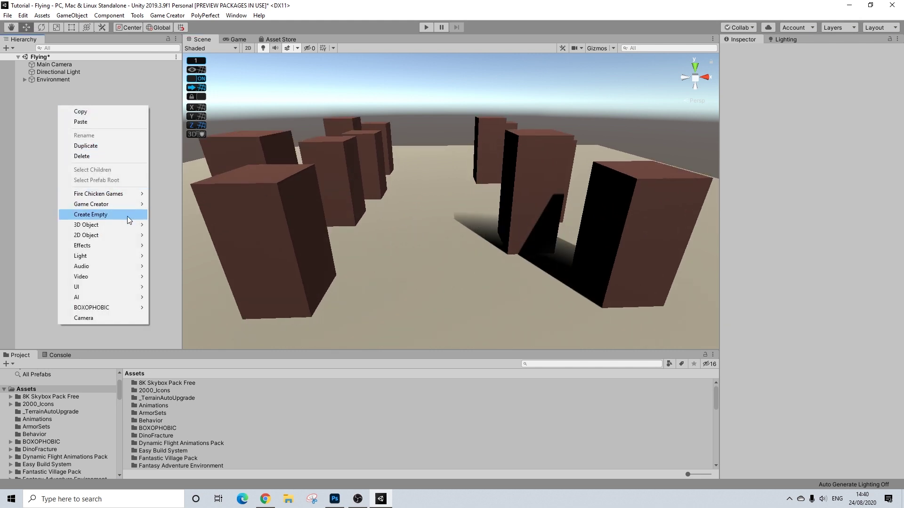
mouse_move(133, 207)
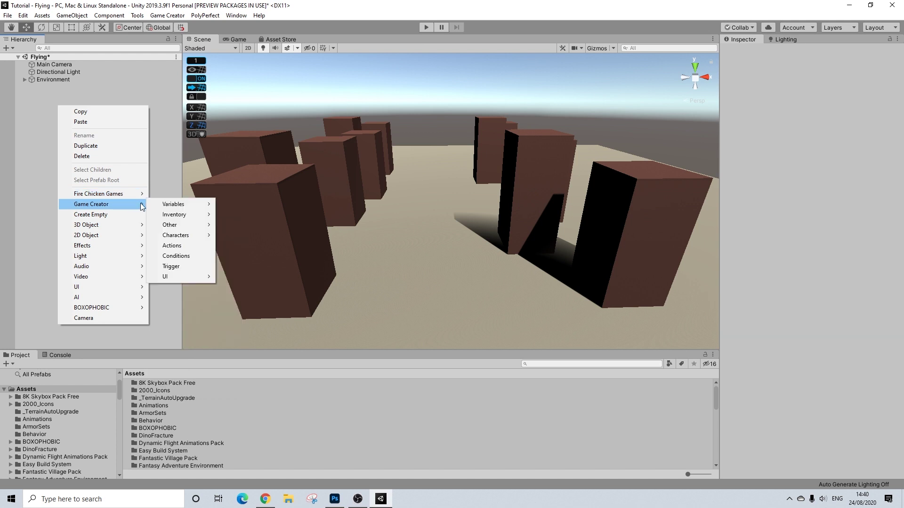
mouse_move(196, 226)
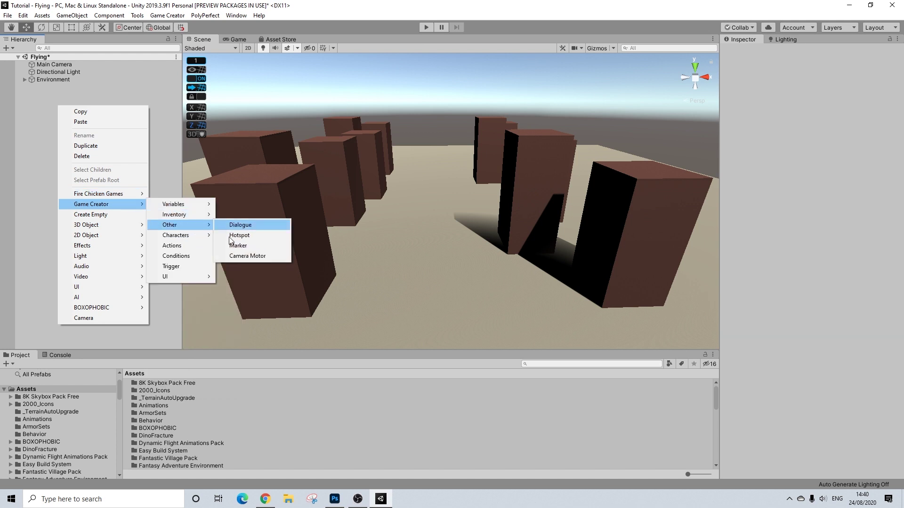
left_click(247, 256)
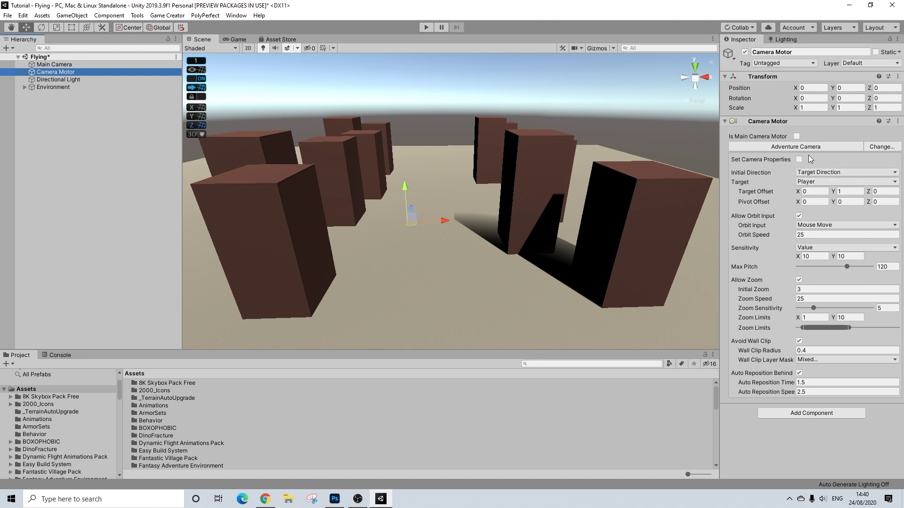
- Set the Camera Motor's orbit input to Hold Middle Mouse and disable zooming
left_click(812, 225)
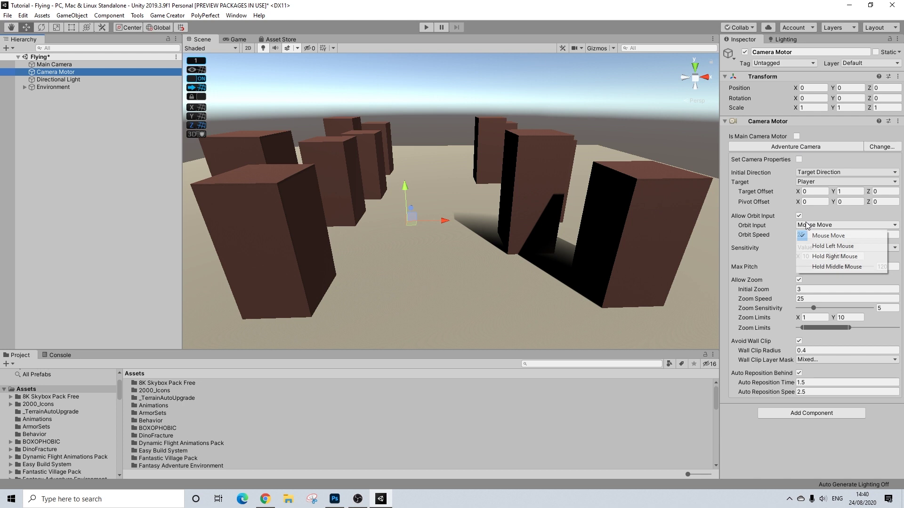
left_click(828, 266)
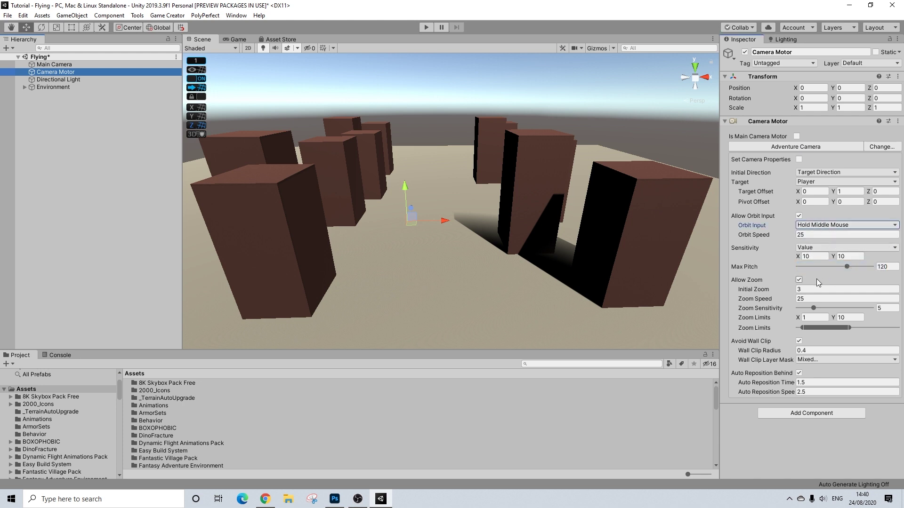
left_click(799, 280)
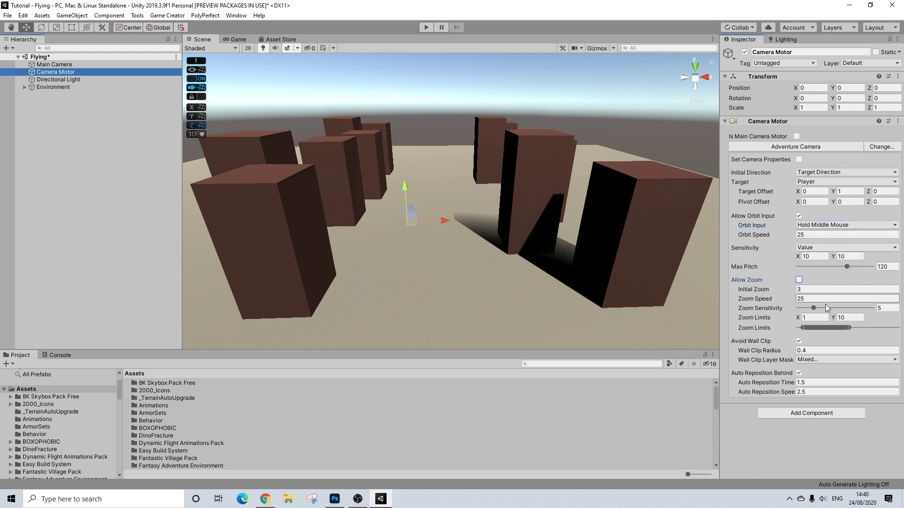
- Set the Camera Motor's auto reposition time and auto reposition speed to 0.5 each
left_click(868, 382)
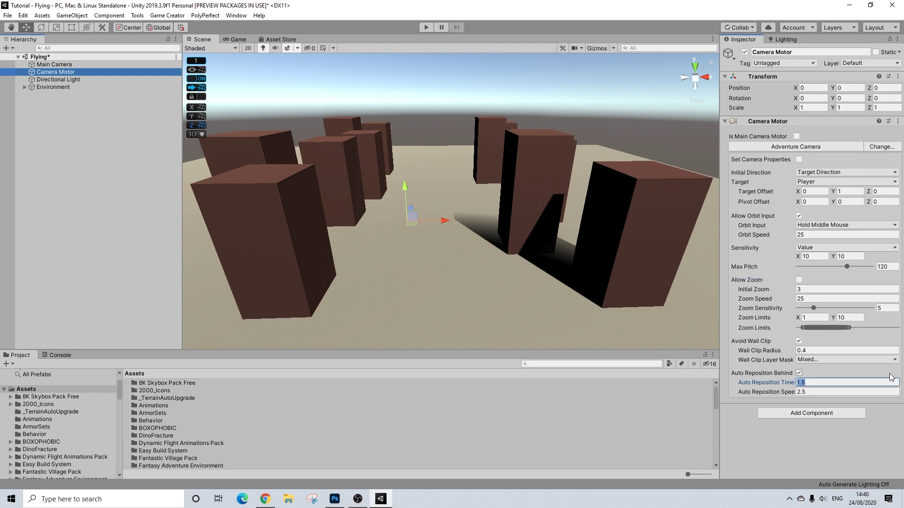
type("0.5")
key("Tab")
type("0")
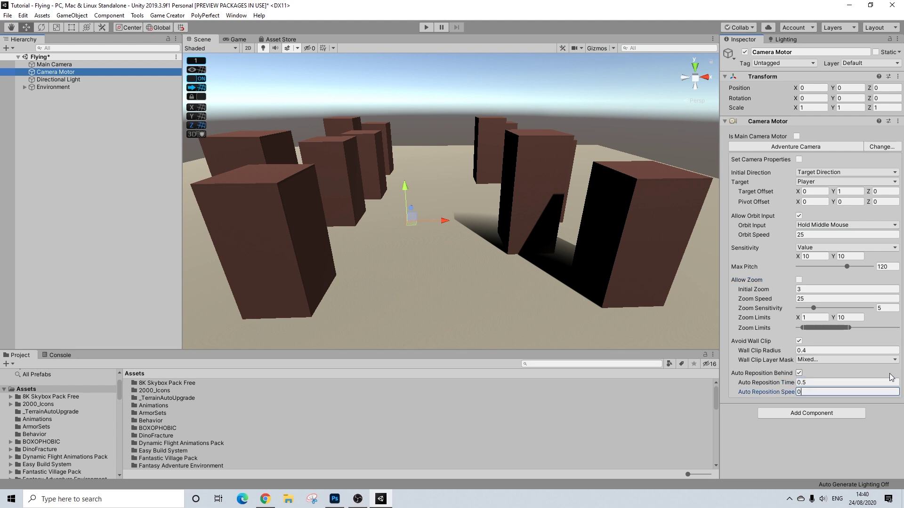
type(".5")
- Set the Camera Motor's target offset to X 0.5 and Y 1.5
left_click(820, 191)
type("0.5")
key("Tab")
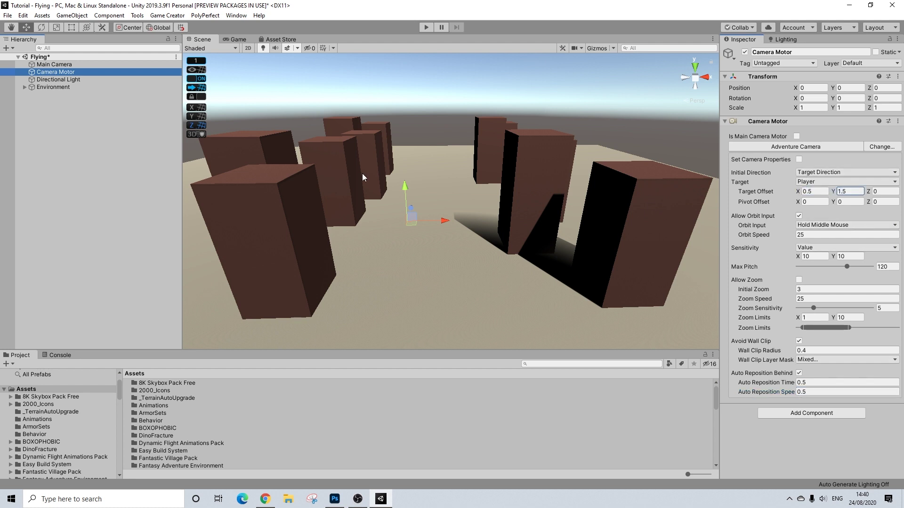
- Make the Camera Motor the main one and assign it as the Main Camera's current camera motor
left_click(796, 136)
left_click(54, 65)
left_click_drag(56, 71, 849, 387)
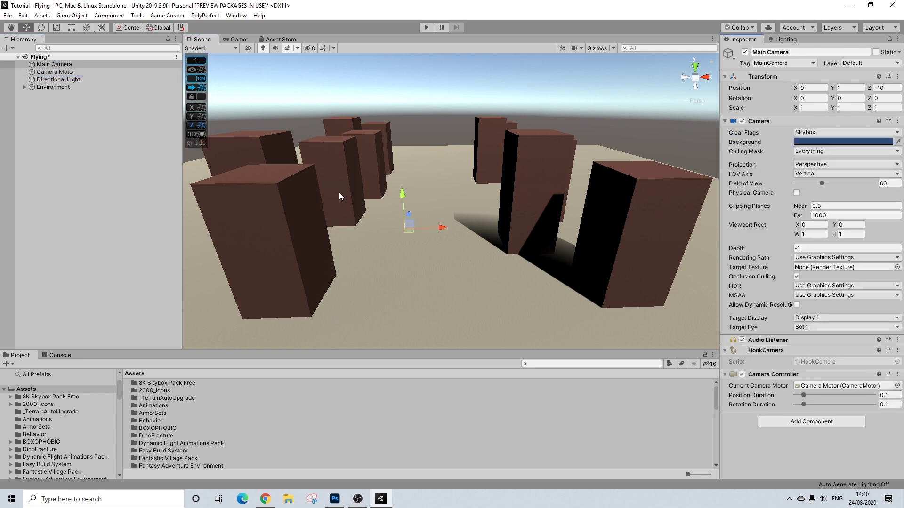
left_click(49, 72)
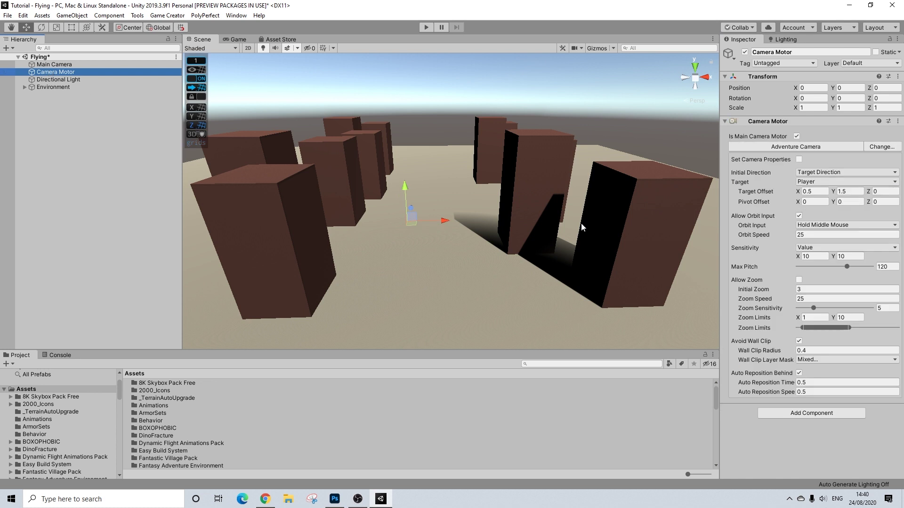
- Add a Game Creator Player character to the scene
middle_click_drag(521, 227, 552, 229)
left_click(76, 128)
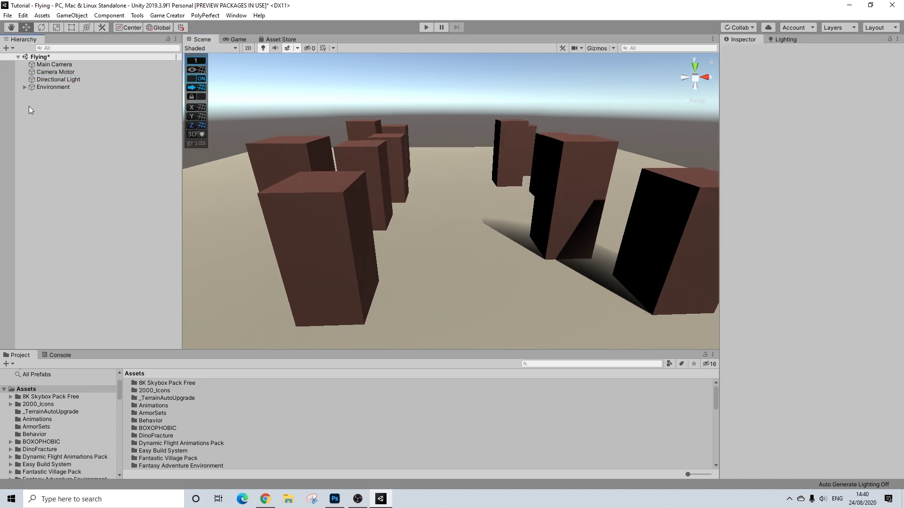
right_click(29, 106)
mouse_move(100, 211)
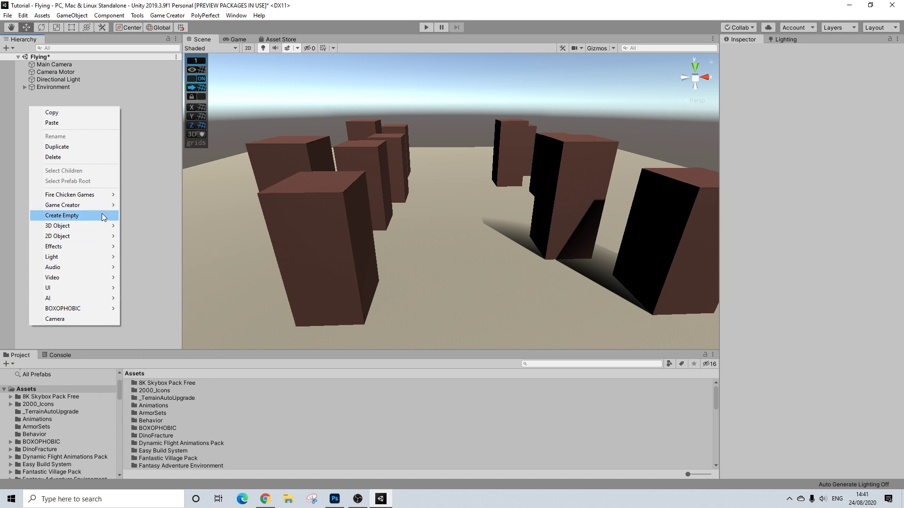
mouse_move(181, 236)
left_click(208, 246)
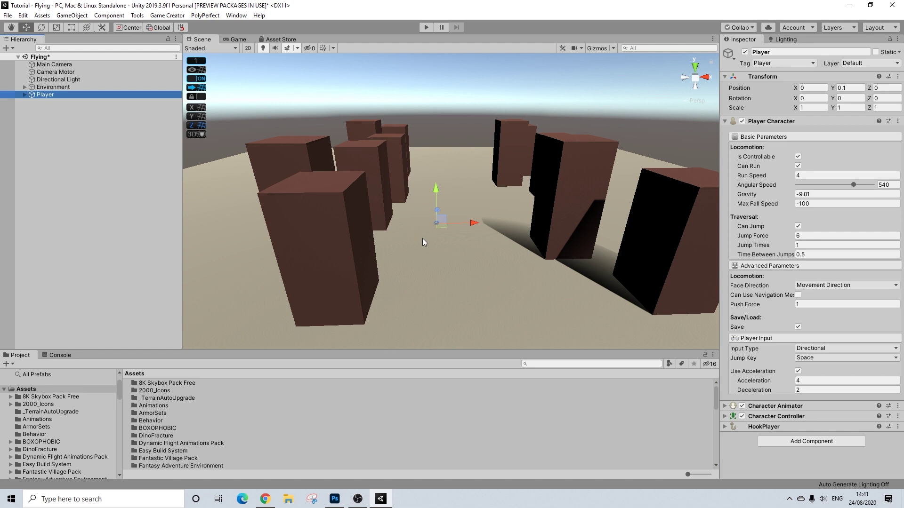
key("f")
left_click_drag(423, 238, 74, 131, "alt")
scroll(465, 216, "down", 3)
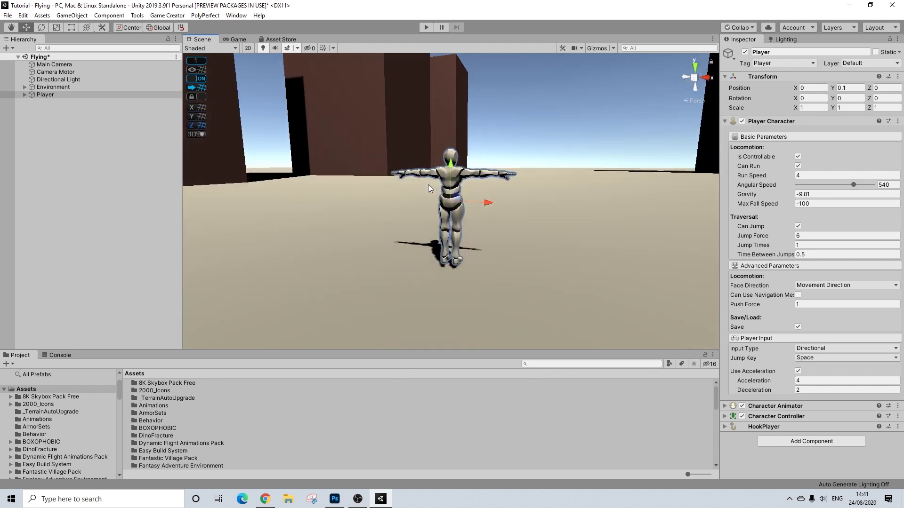
left_click_drag(465, 215, 500, 271, "alt")
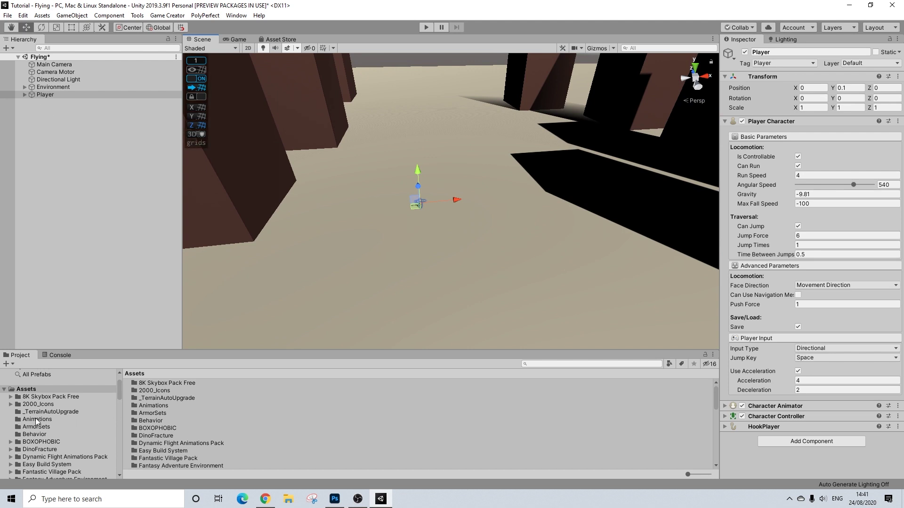
- Create a Game Creator Locomotion State asset in the Animations folder
left_click(37, 419)
right_click(151, 436)
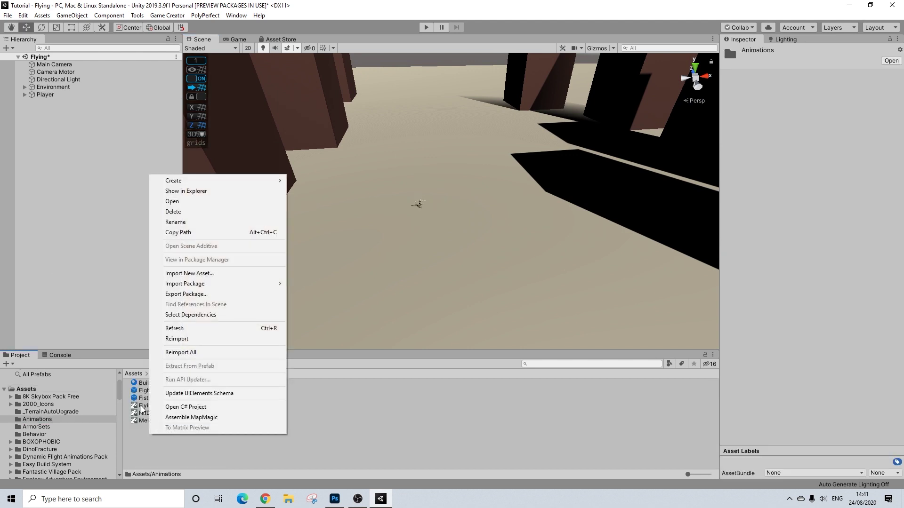
mouse_move(274, 181)
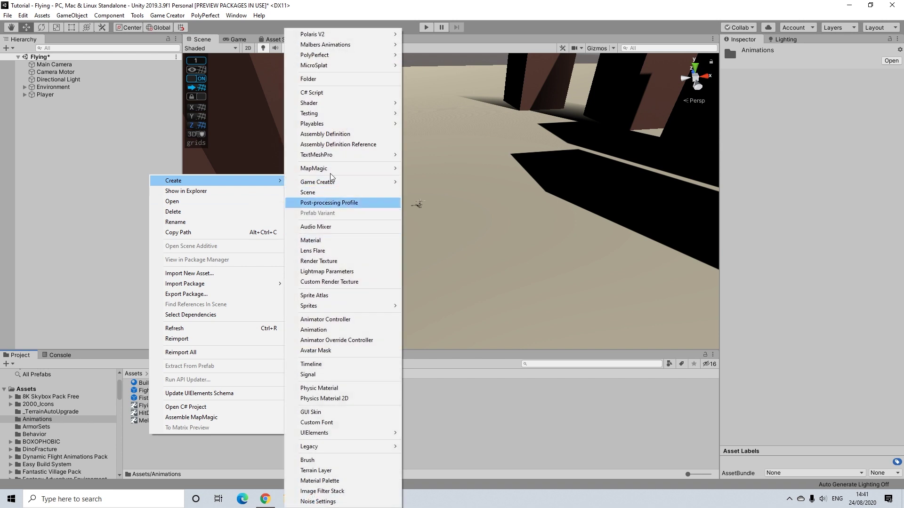
mouse_move(360, 183)
mouse_move(427, 186)
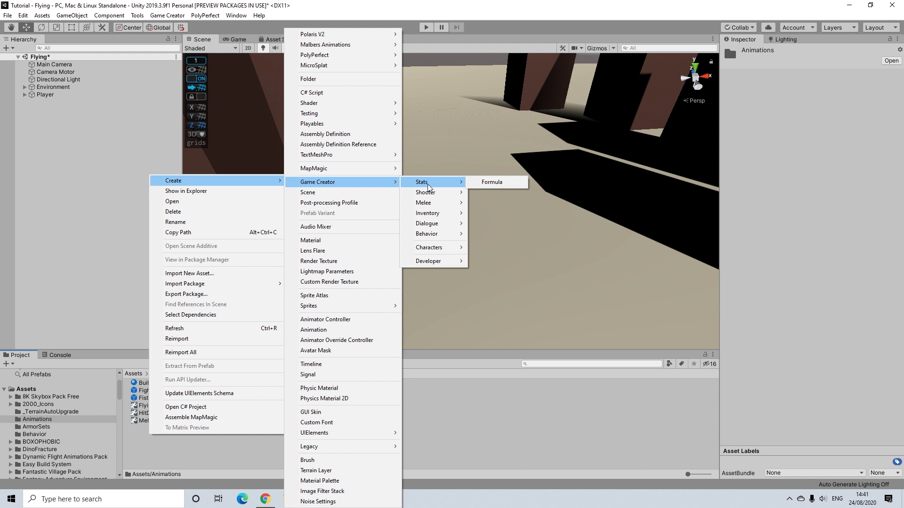
mouse_move(458, 253)
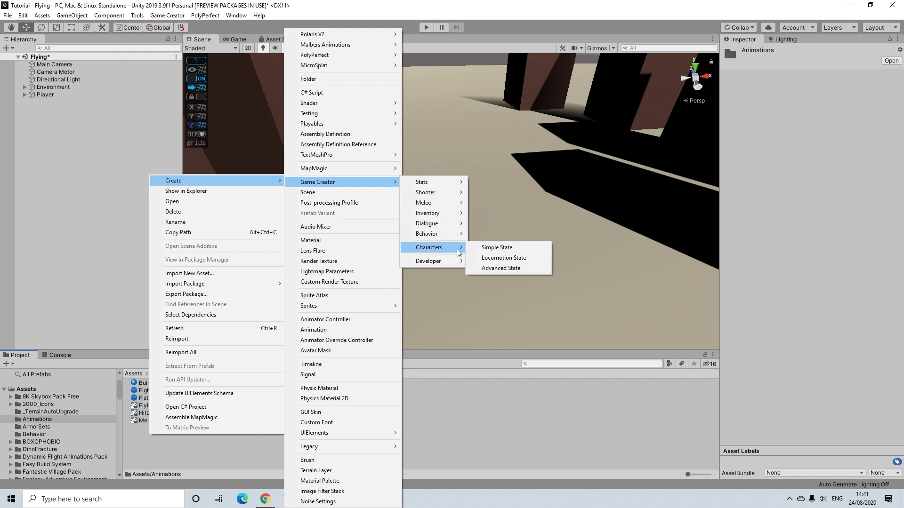
left_click(494, 258)
key("Return")
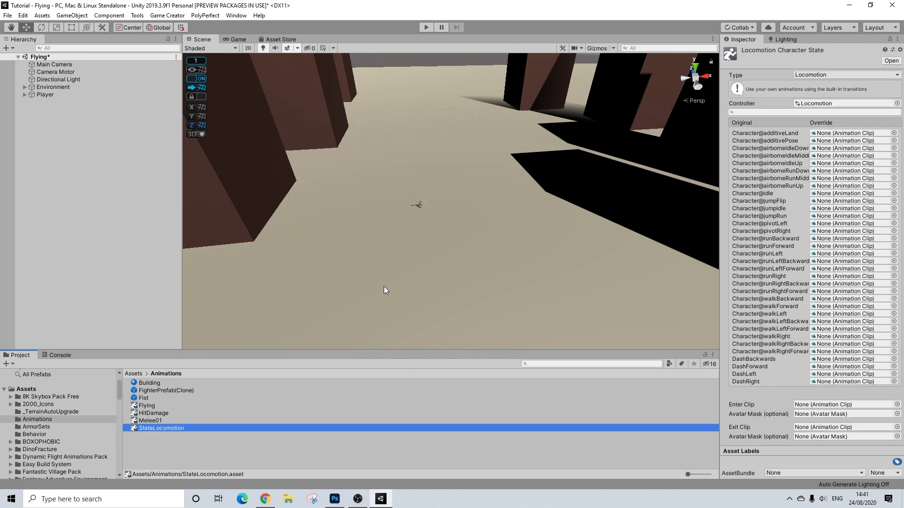
- Rename the new locomotion state asset as Flight and lock the Inspector on it
right_click(163, 429)
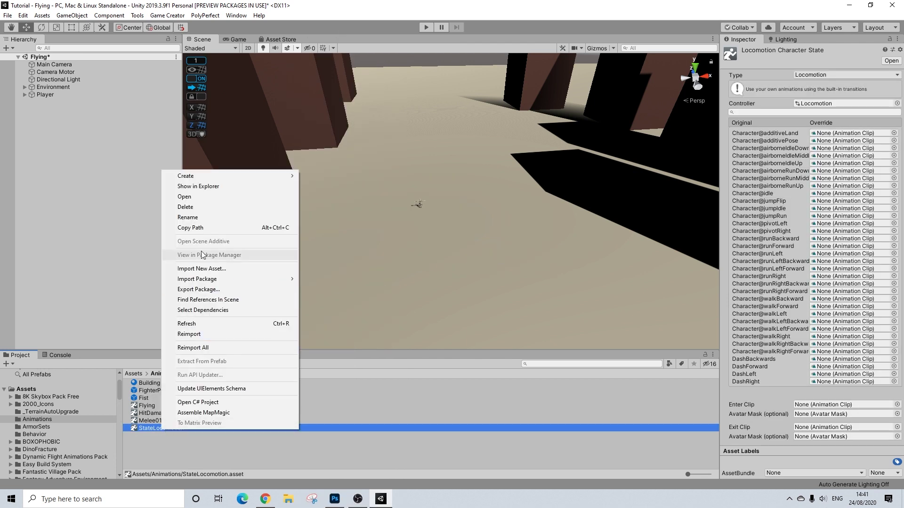
left_click(188, 217)
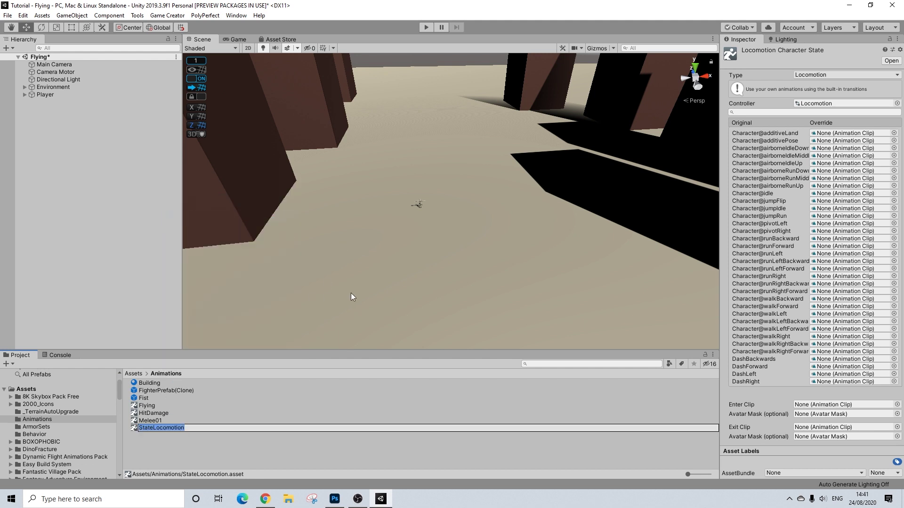
type("Flight")
key("Return")
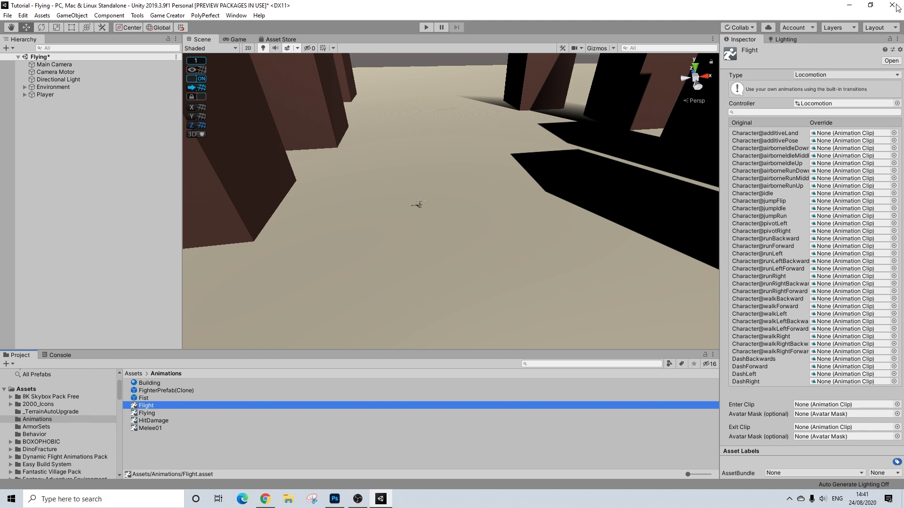
left_click(891, 41)
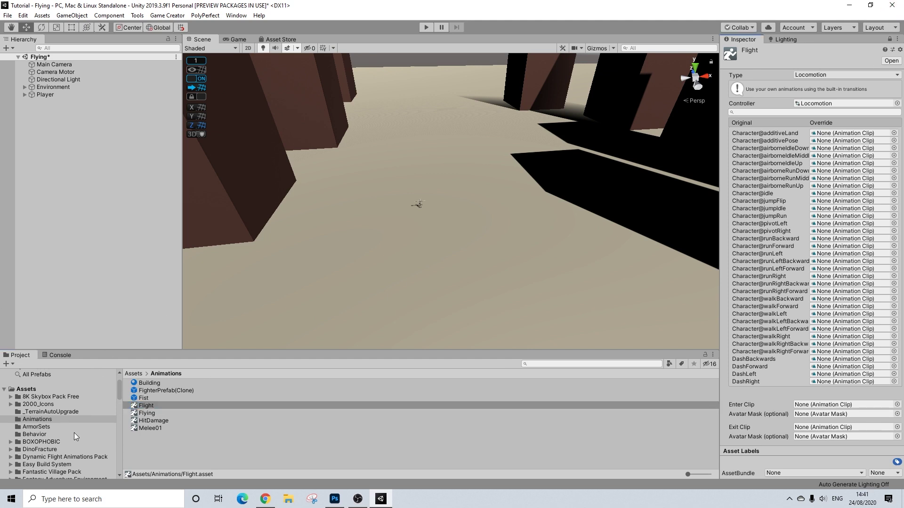
- From the Dynamic Flight Animations Pack's FBX clips, assign In Place_Take Off as Flight's enter clip and In Place_Land on Ground as its exit clip
left_click(70, 457)
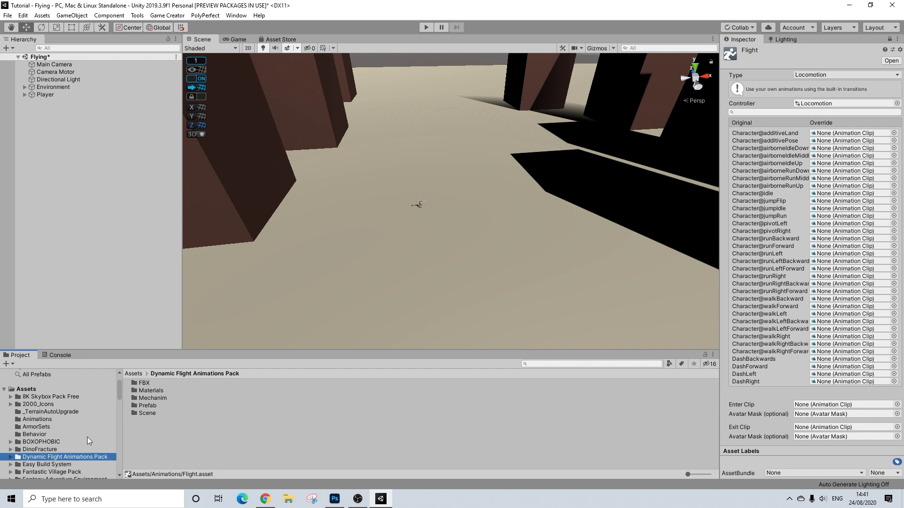
double_click(148, 384)
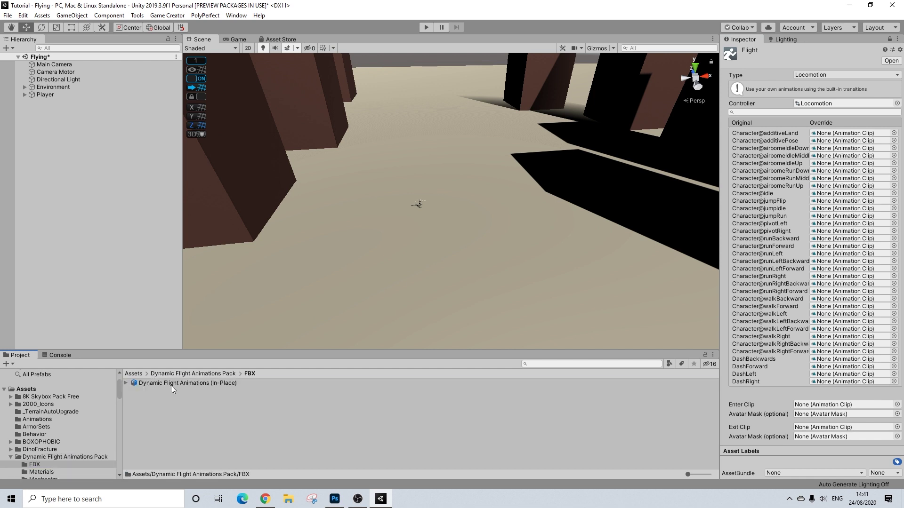
left_click(125, 384)
scroll(159, 387, "down", 3)
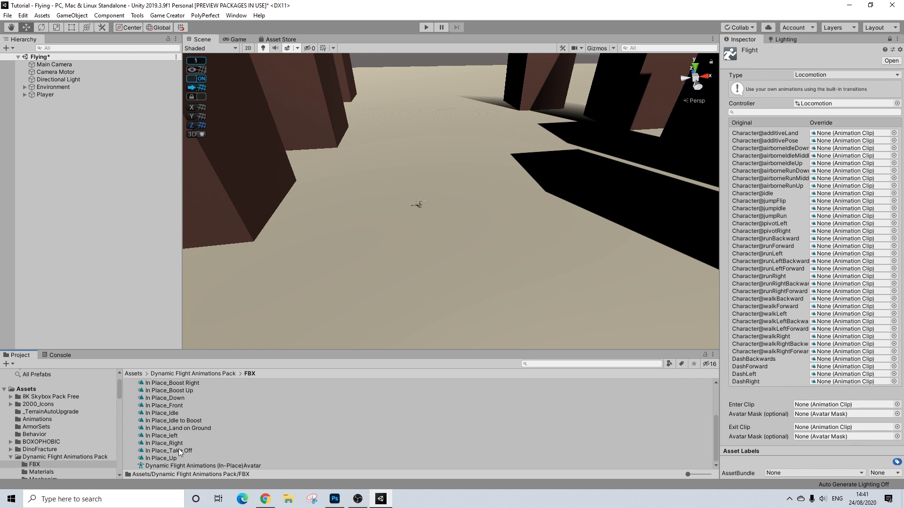
left_click_drag(177, 451, 844, 378)
scroll(814, 415, "down", 1)
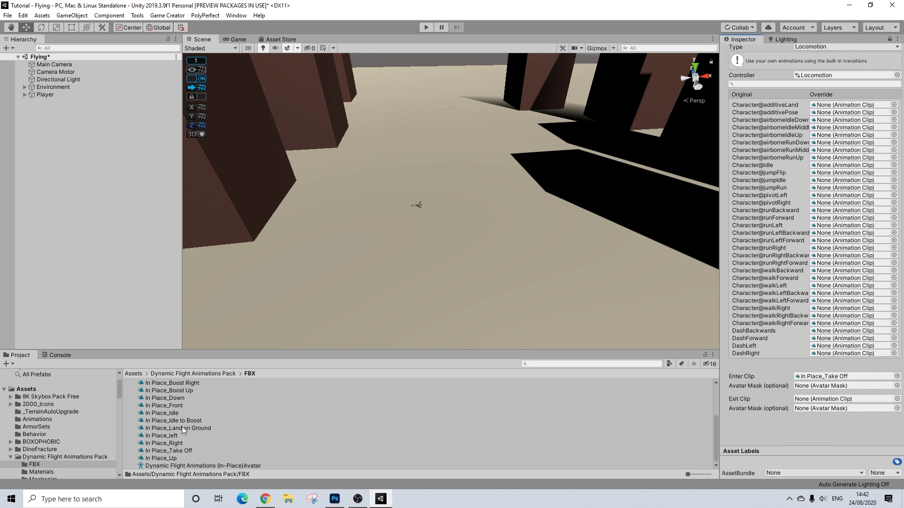
left_click_drag(191, 428, 835, 398)
- Assign In Place_Idle to the idle and airborneIdleMiddle overrides, In Place_Down to airborneIdleDown and In Place_Up to airborneIdleUp
left_click_drag(171, 414, 832, 168)
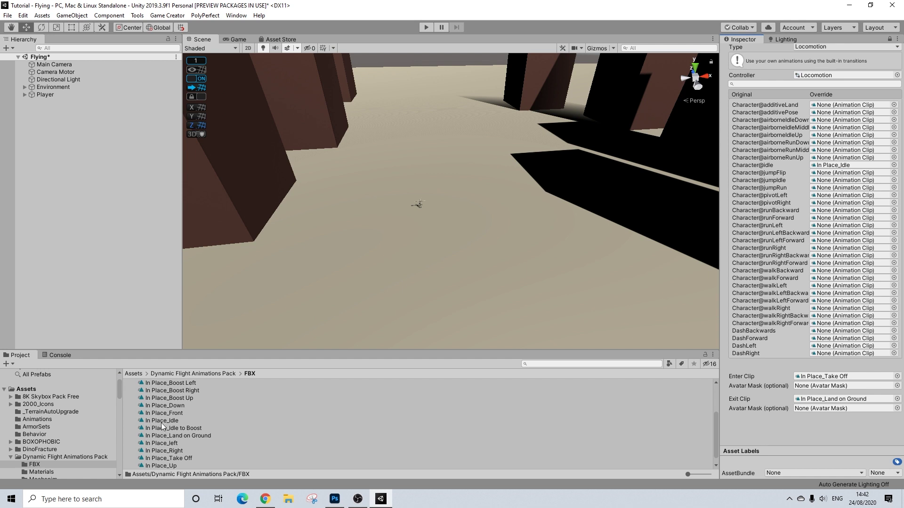
left_click_drag(166, 426, 832, 128)
left_click_drag(720, 158, 704, 160)
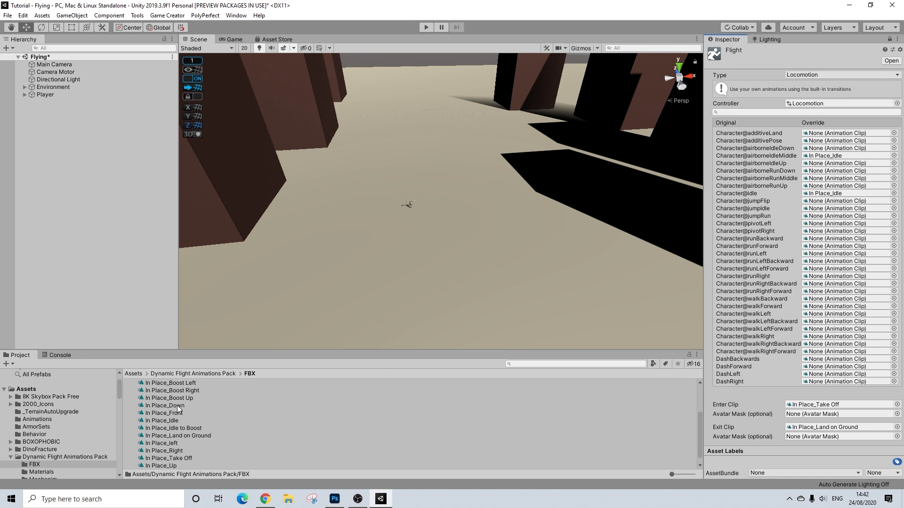
left_click_drag(177, 405, 831, 153)
left_click_drag(171, 469, 823, 166)
left_click_drag(823, 167, 823, 167)
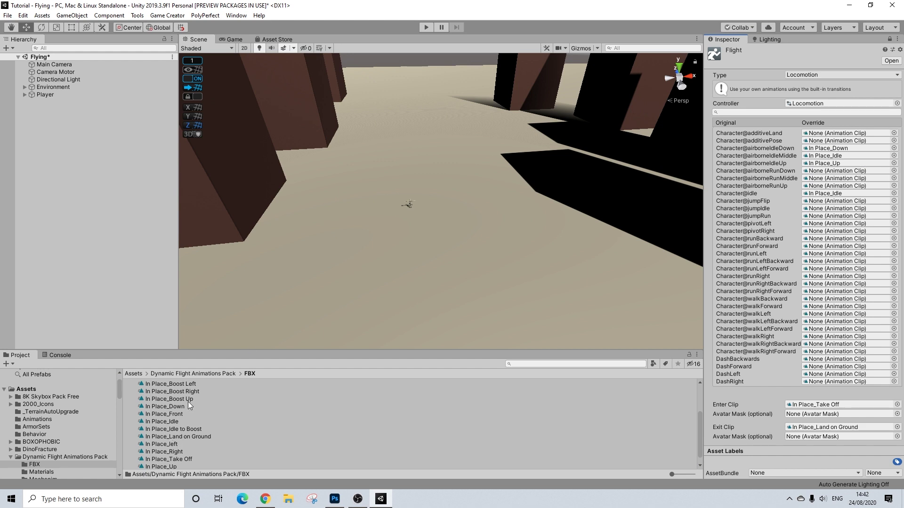
- Assign In Place_Boost Up to the airborneRunUp override, In Place_Boost Down to airborneRunDown and In Place_Boost Forward to airborneRunMiddle
left_click_drag(188, 402, 822, 186)
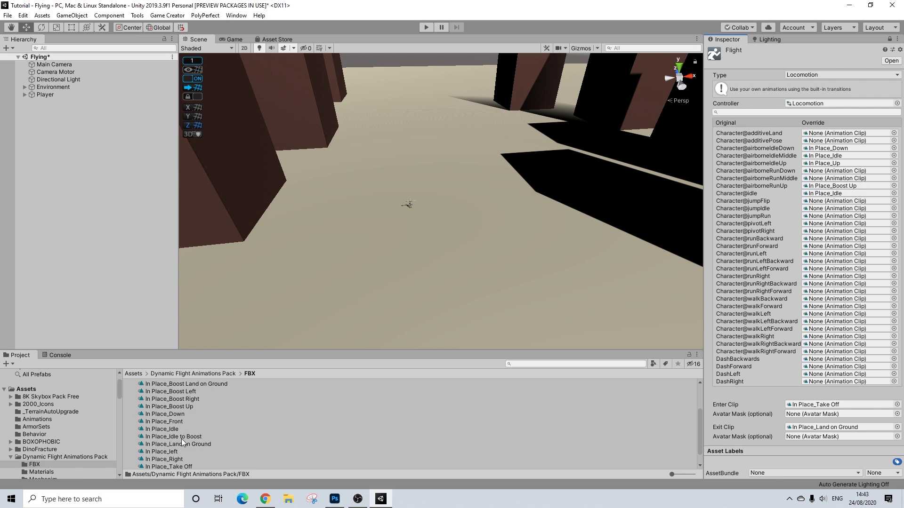
scroll(190, 401, "up", 3)
left_click_drag(192, 397, 813, 172)
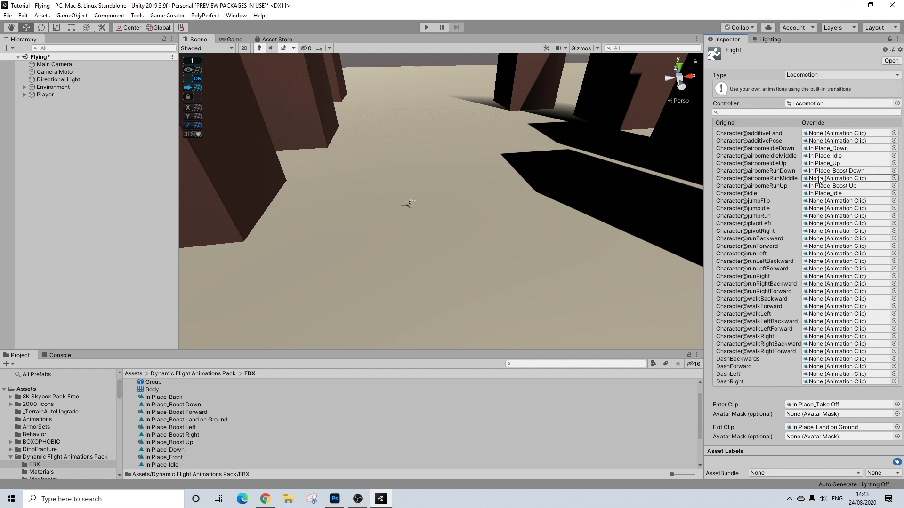
left_click_drag(189, 414, 850, 181)
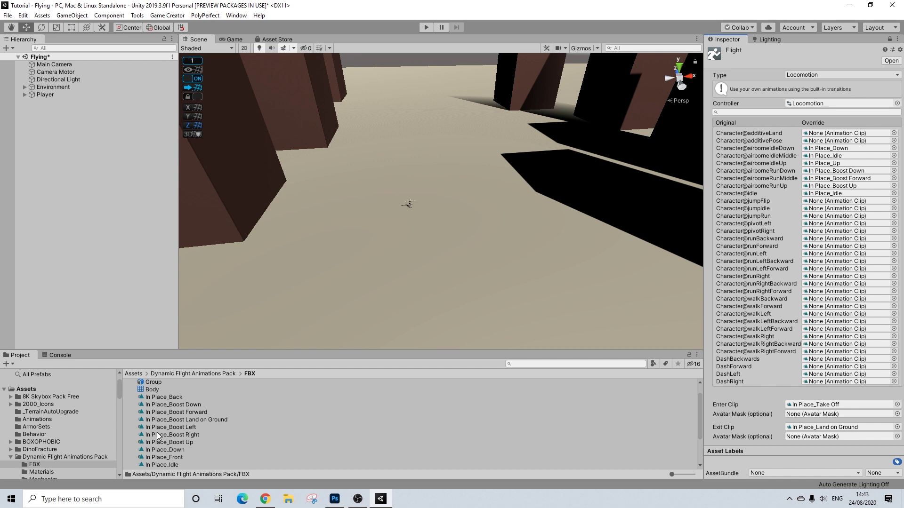
- Assign In Place_Boost Forward to runForward, In Place_Boost Left to runLeft and runLeftForward, and In Place_Boost Right to runRight and runRightForward
left_click_drag(187, 415, 833, 250)
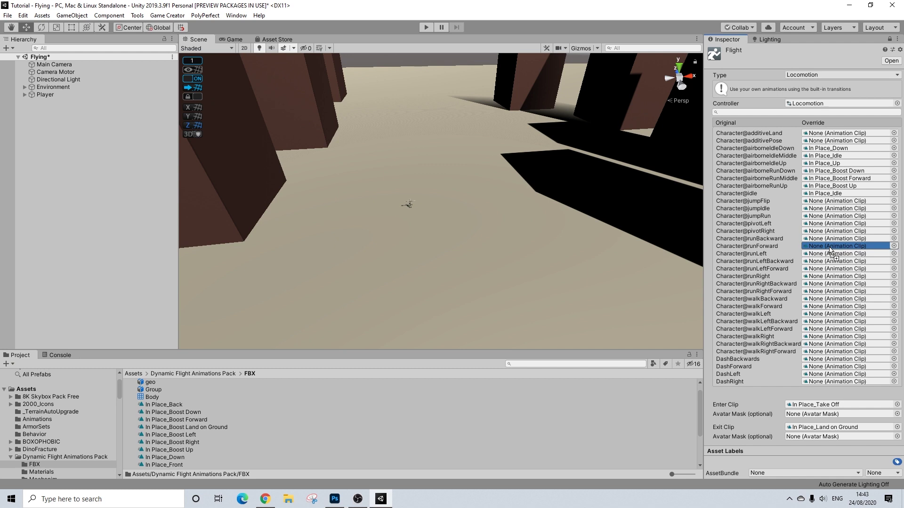
left_click_drag(832, 252, 832, 251)
scroll(191, 439, "down", 2)
scroll(191, 440, "up", 2)
scroll(191, 440, "down", 2)
scroll(191, 444, "up", 1)
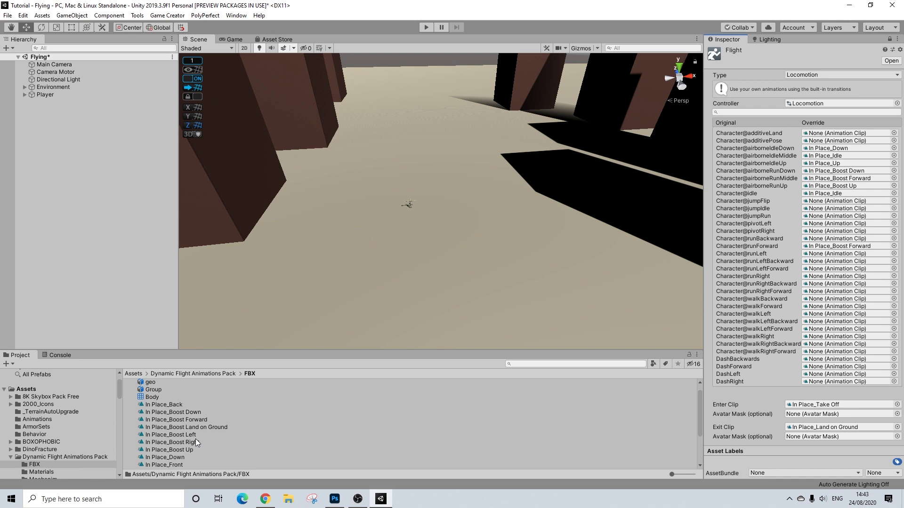
left_click_drag(191, 436, 834, 269)
left_click_drag(188, 437, 828, 256)
left_click_drag(198, 442, 846, 276)
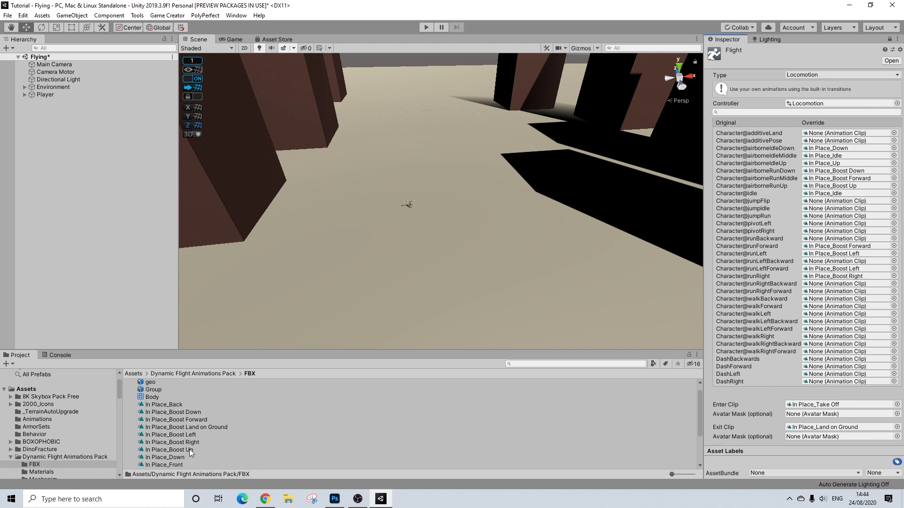
left_click_drag(192, 441, 820, 292)
- Assign the In Place_Right clip to the walkRight and walkRightForward overrides of the Flight state
scroll(191, 425, "down", 1)
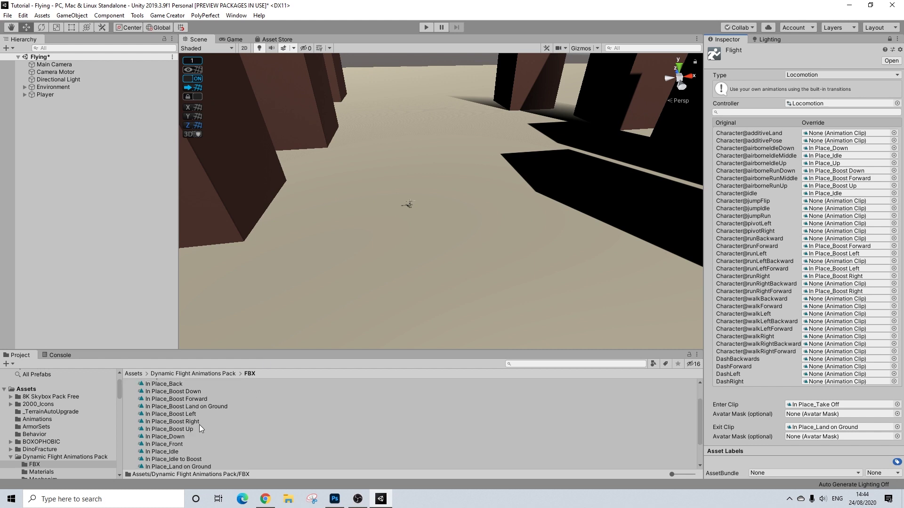
scroll(200, 426, "down", 1)
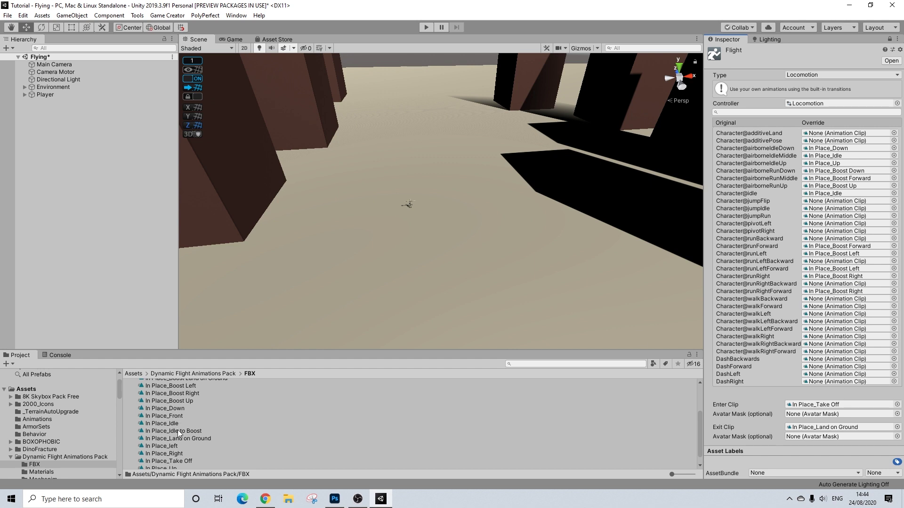
scroll(177, 430, "down", 1)
left_click_drag(177, 444, 836, 336)
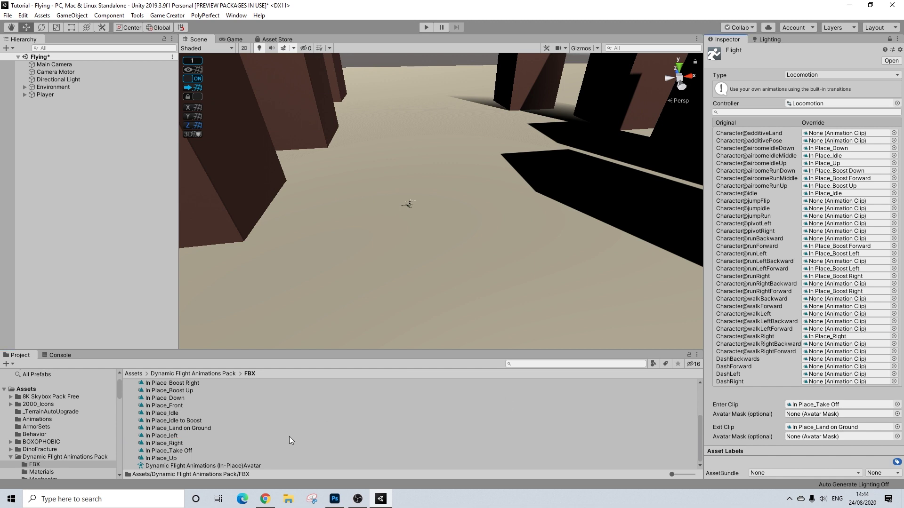
left_click_drag(174, 442, 856, 349)
- Assign the In Place_left clip to the walkLeft and walkLeftForward overrides of the Flight state
scroll(176, 432, "up", 3)
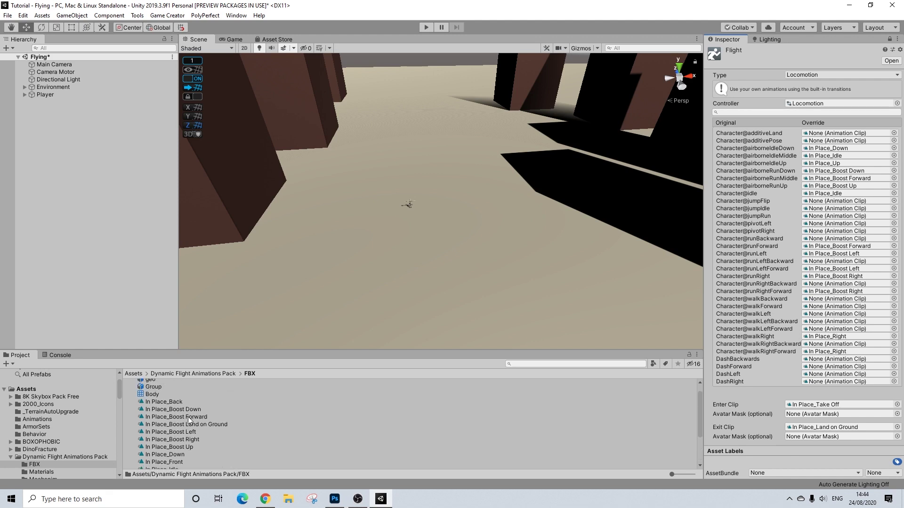
scroll(193, 428, "down", 2)
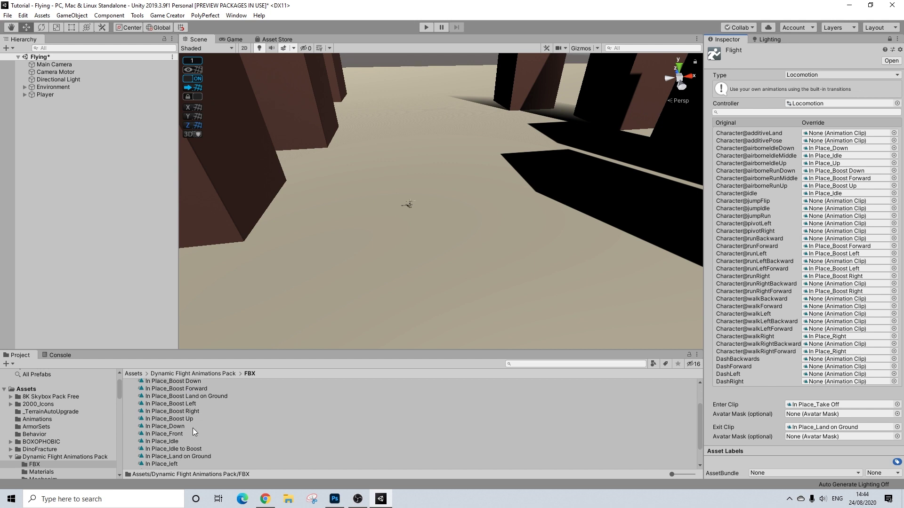
scroll(193, 428, "down", 2)
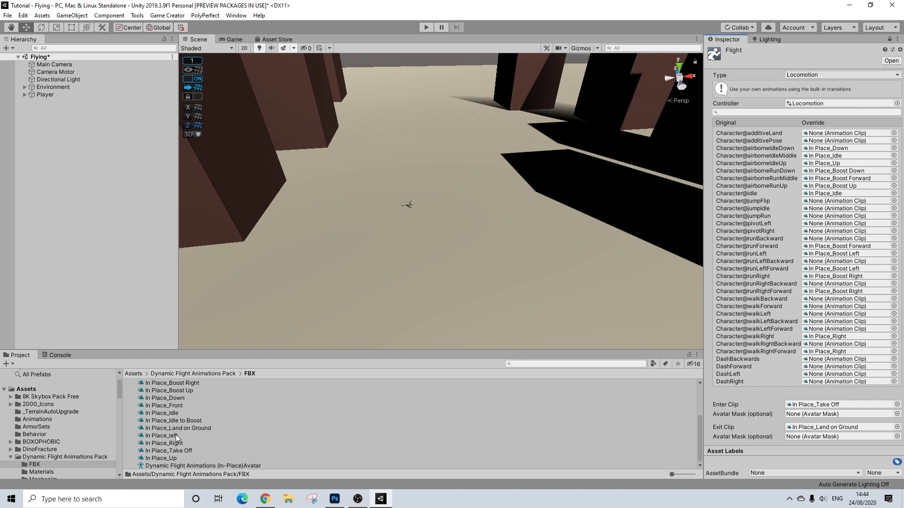
left_click_drag(174, 436, 818, 317)
left_click_drag(173, 436, 829, 333)
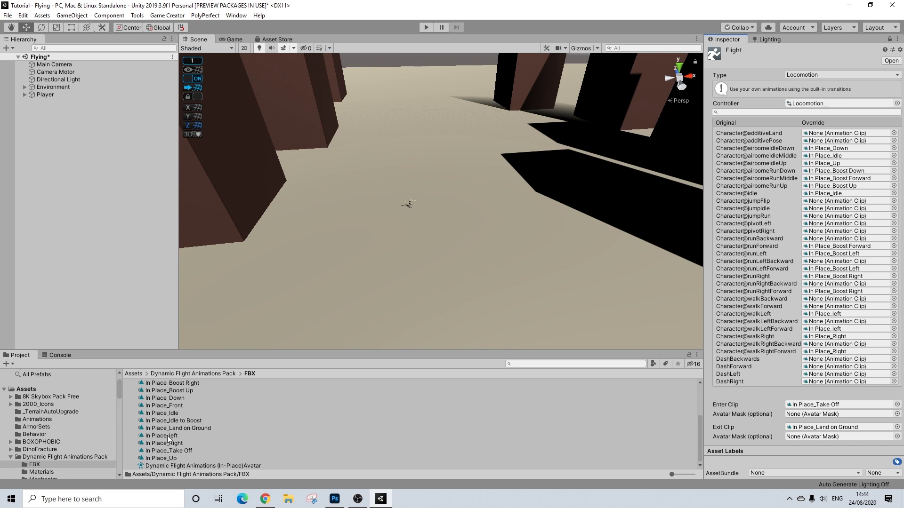
- Assign In Place_Back to the walkBackward override and In Place_Front to walkForward, and unlock the Inspector
scroll(179, 420, "up", 3)
left_click_drag(160, 413, 823, 304)
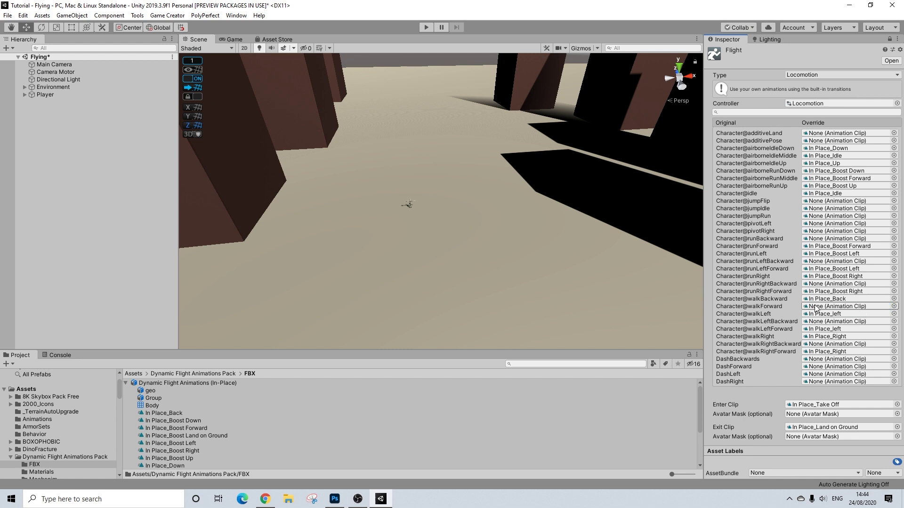
scroll(166, 426, "down", 3)
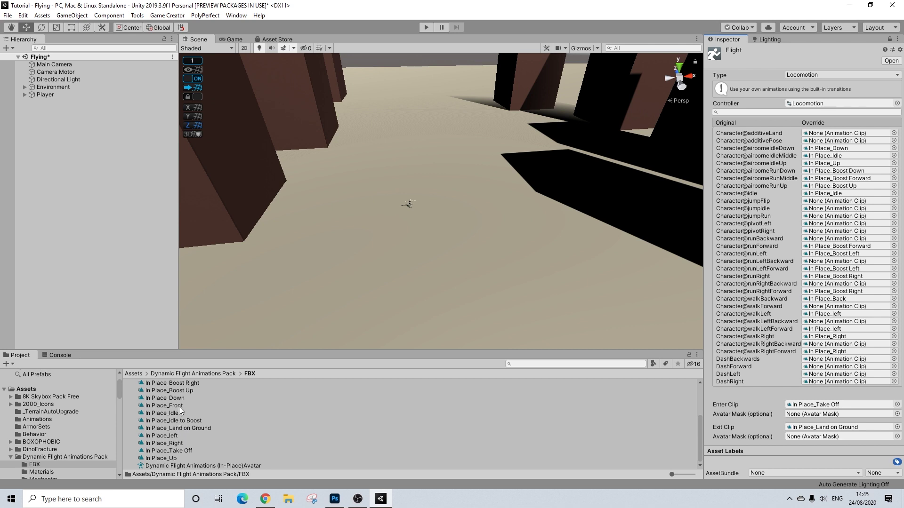
scroll(185, 429, "up", 2)
left_click_drag(183, 437, 822, 309)
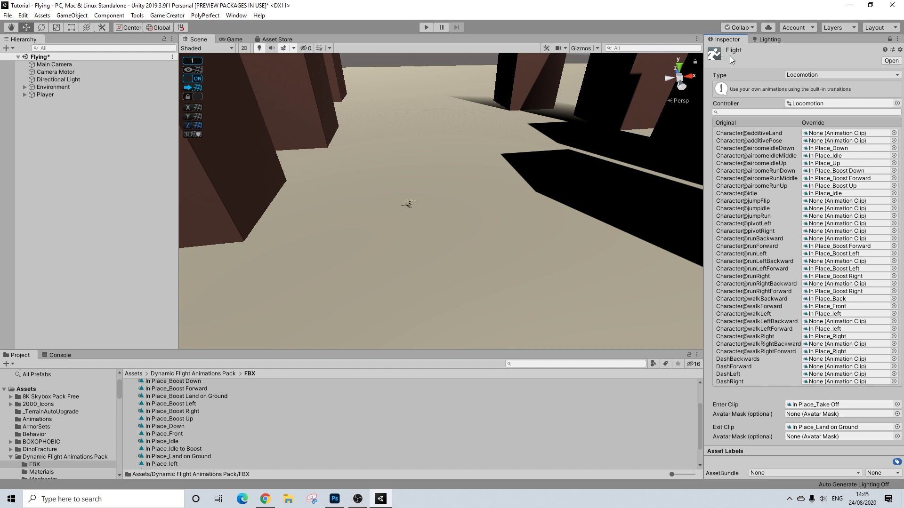
left_click(890, 39)
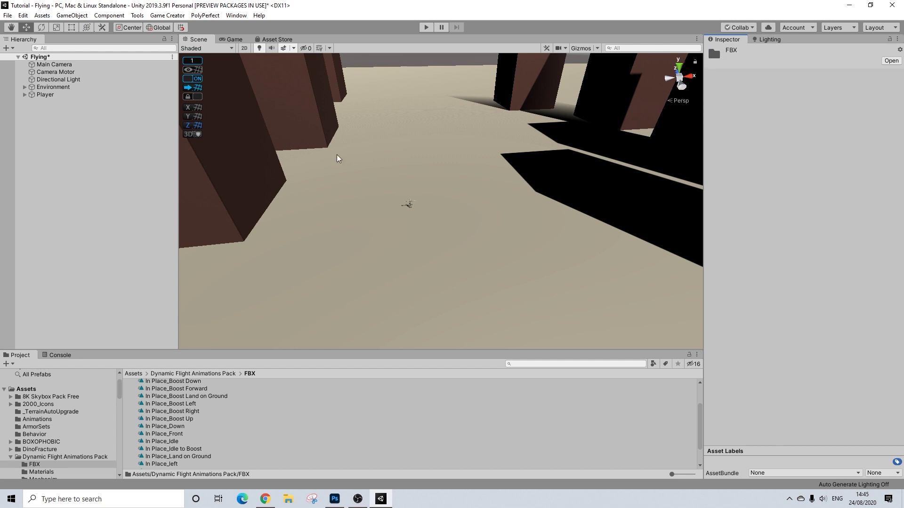
- Disable Can Run in the Player Character settings of the Player object
left_click(41, 95)
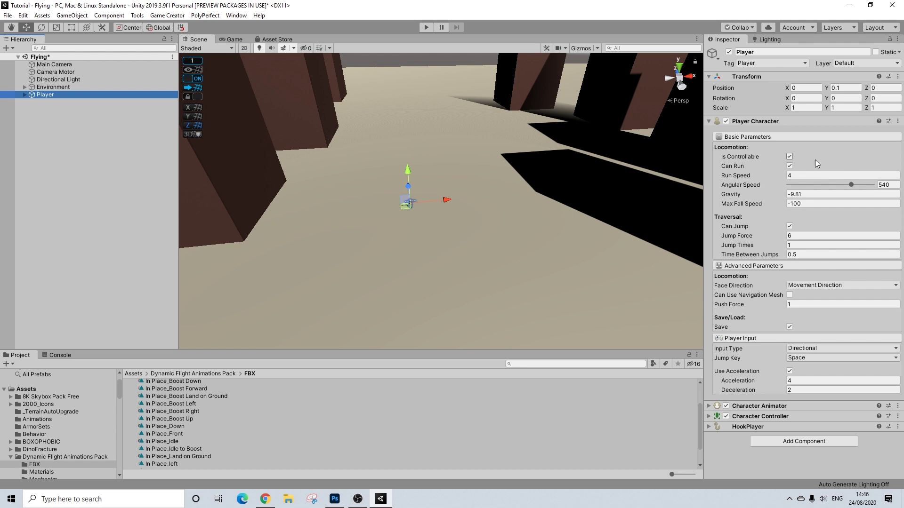
left_click(790, 166)
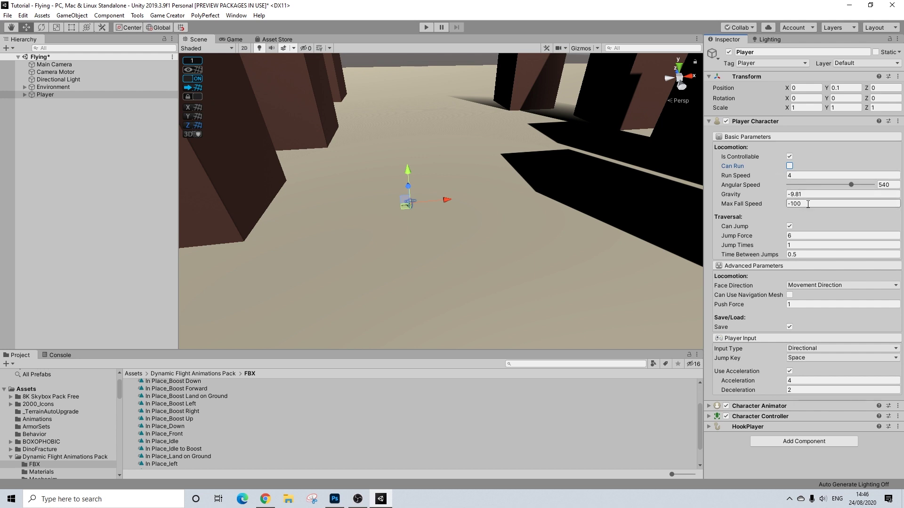
type("1")
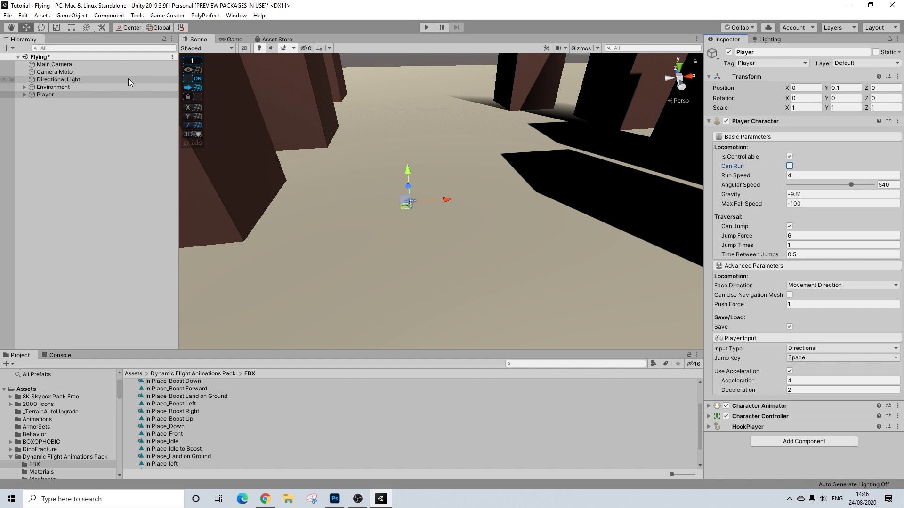
- Create an empty child object under Player and name it Flight
left_click(24, 95)
right_click(45, 98)
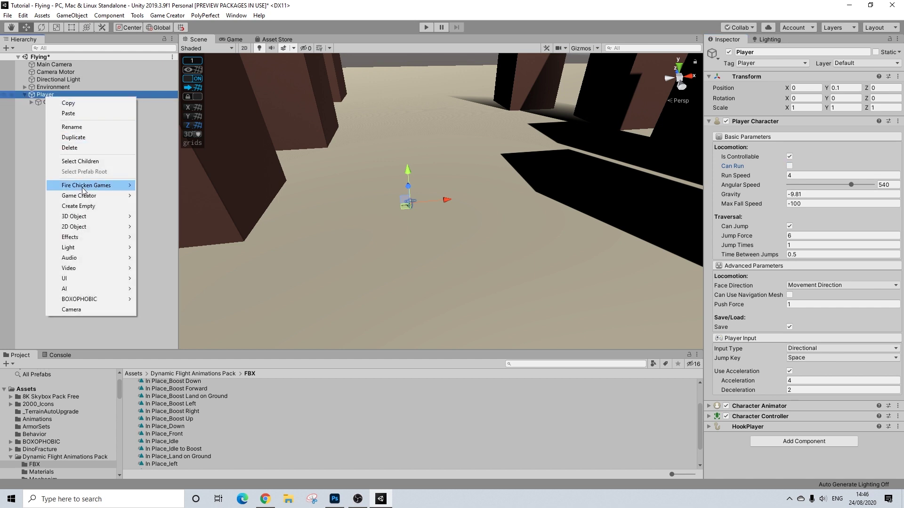
left_click(81, 206)
right_click(65, 111)
left_click(86, 141)
type("Flight")
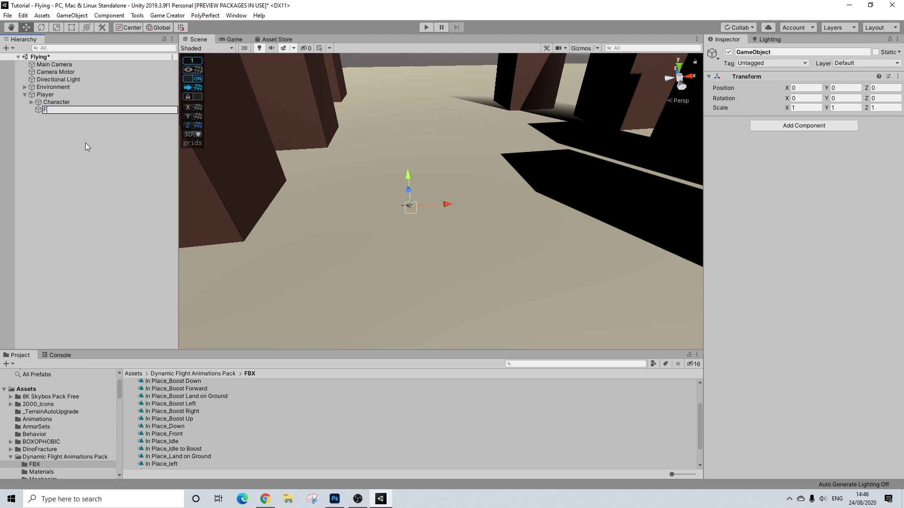
key("Return")
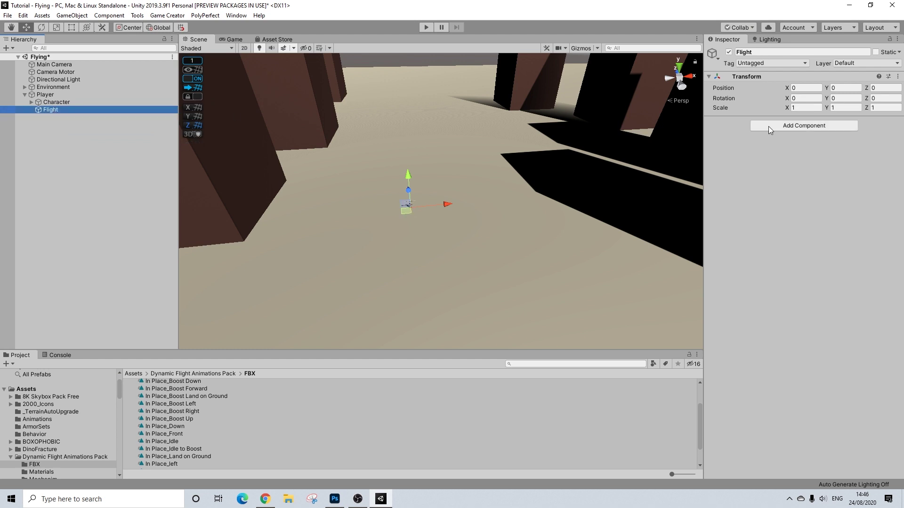
- Add five Trigger components to the Flight object
left_click(780, 126)
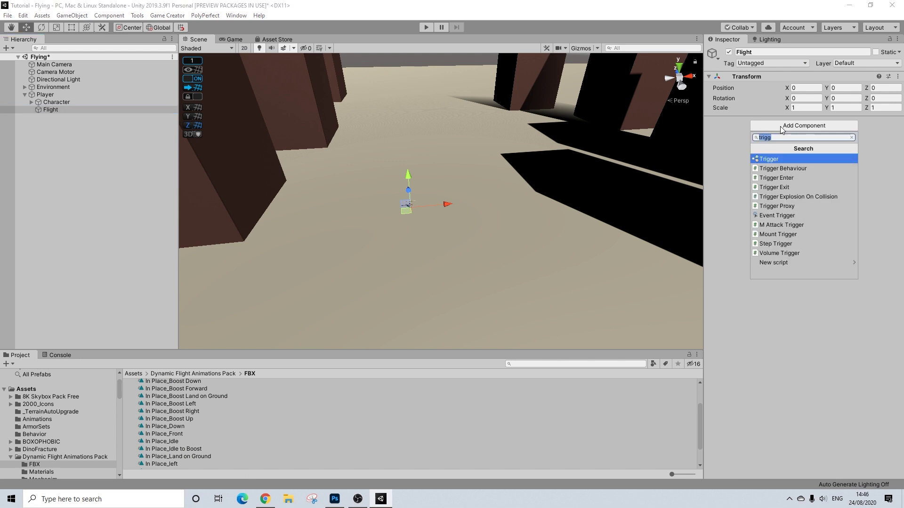
key("Return")
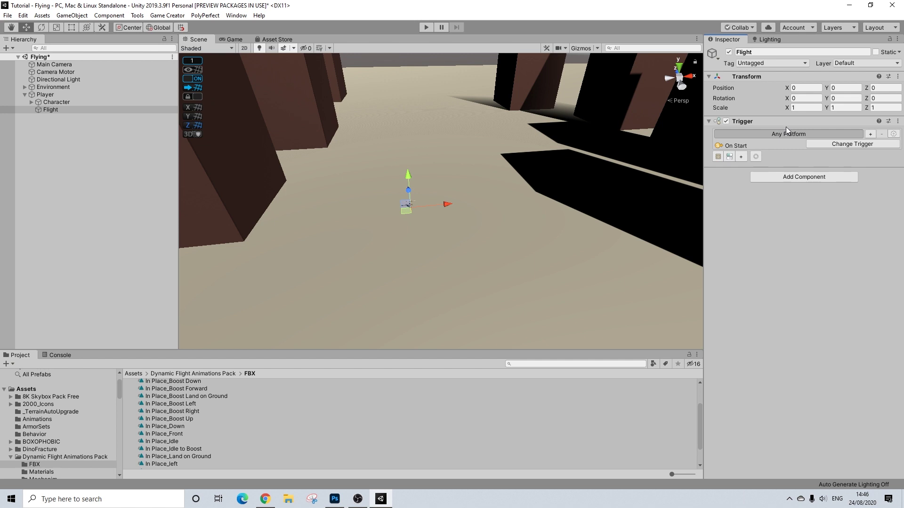
left_click(773, 177)
type("trigg")
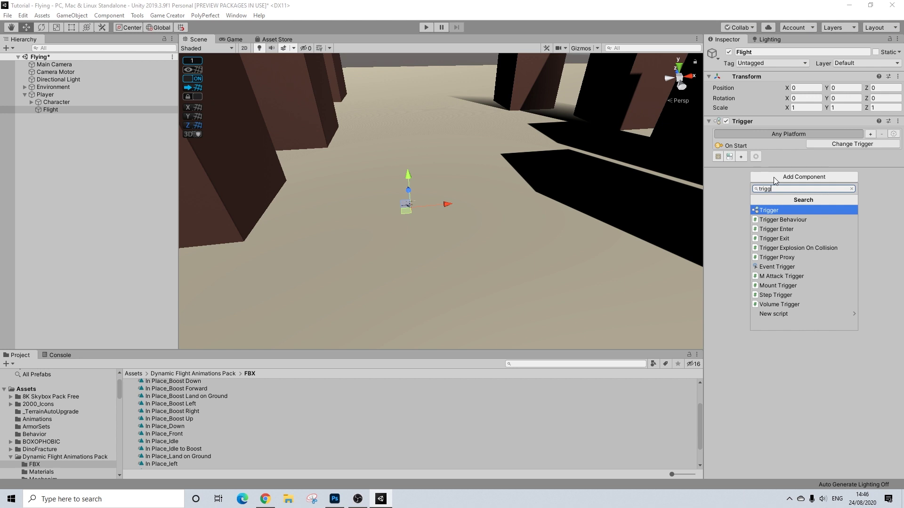
key("Return")
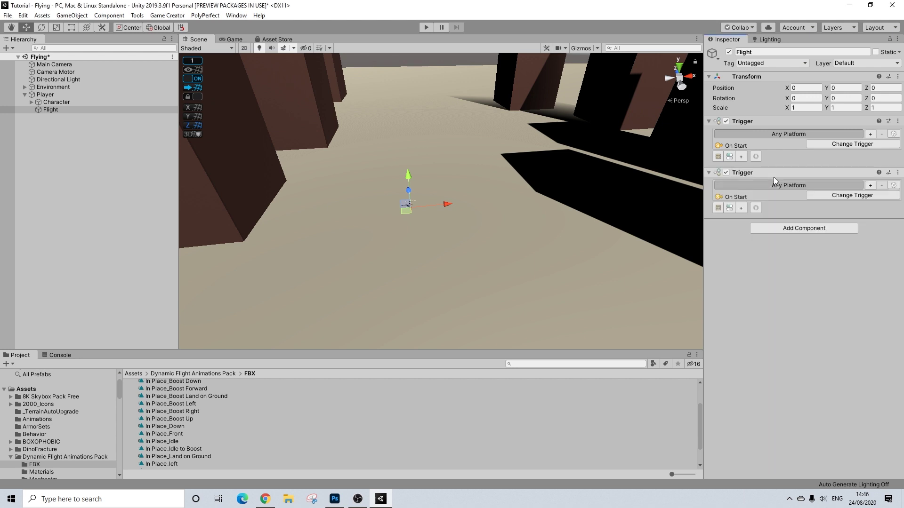
left_click(772, 230)
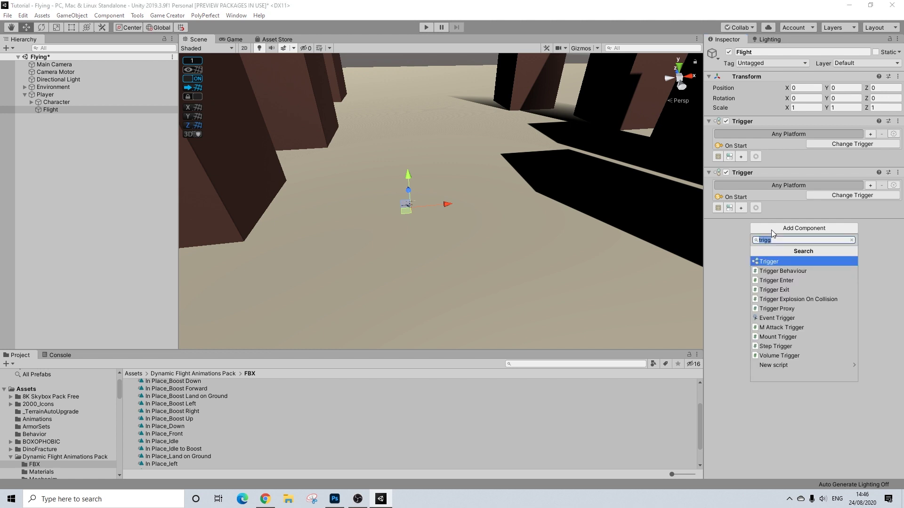
key("Return")
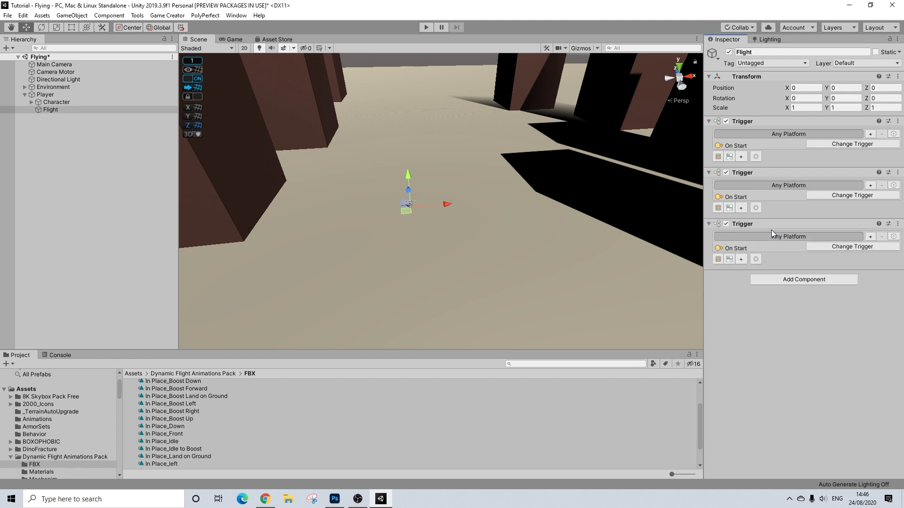
left_click(772, 279)
type("trigg")
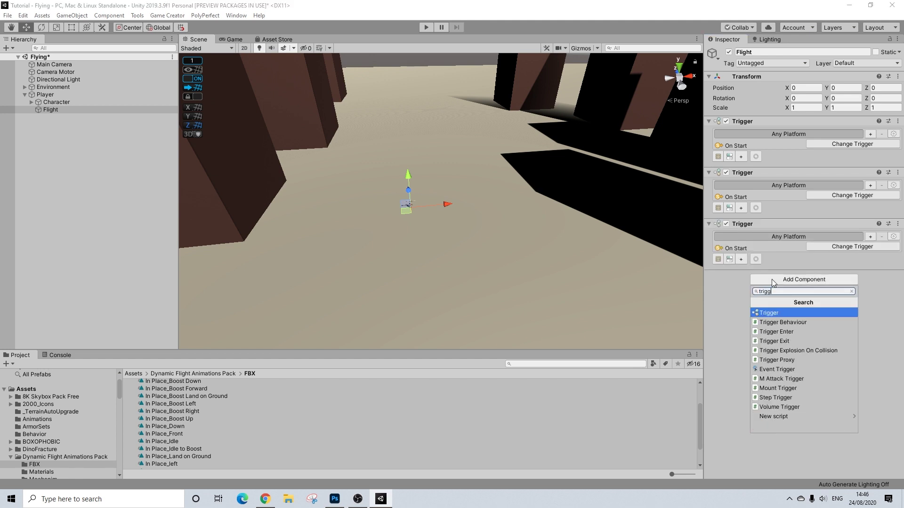
key("Return")
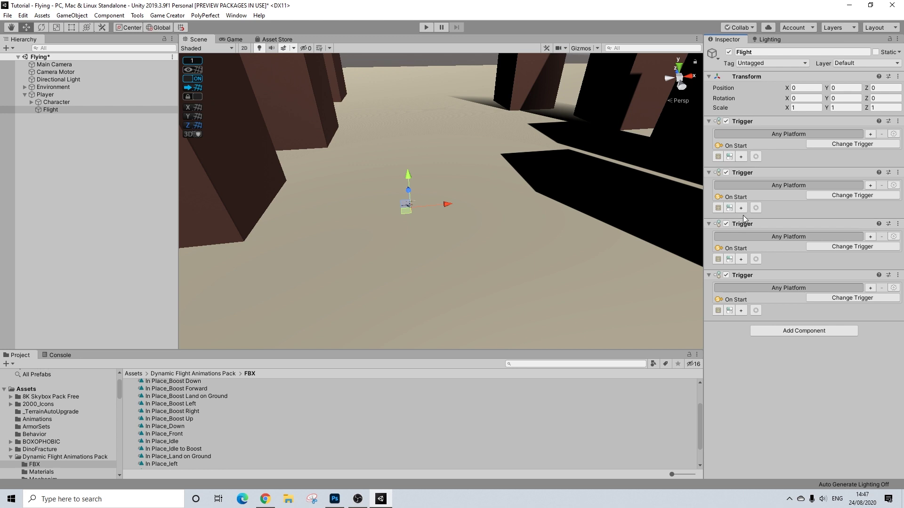
left_click(794, 331)
key("BackSpace")
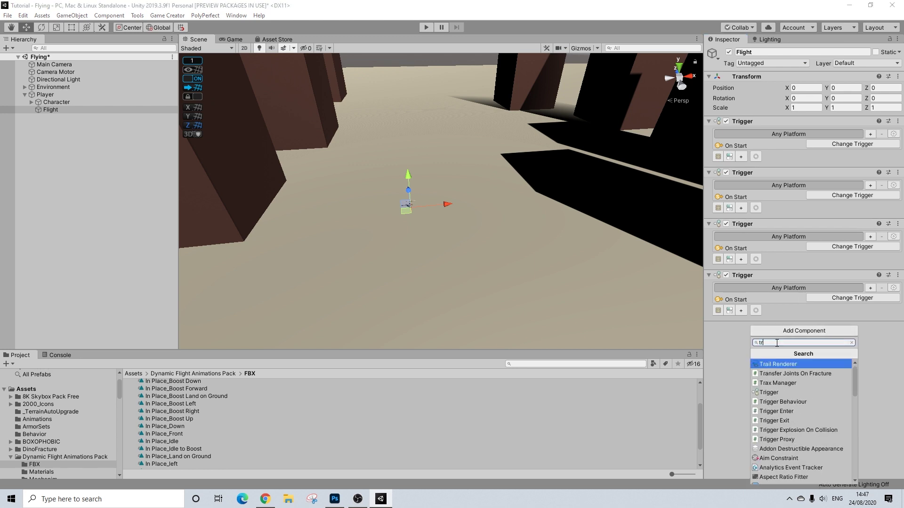
type("igger")
key("Return")
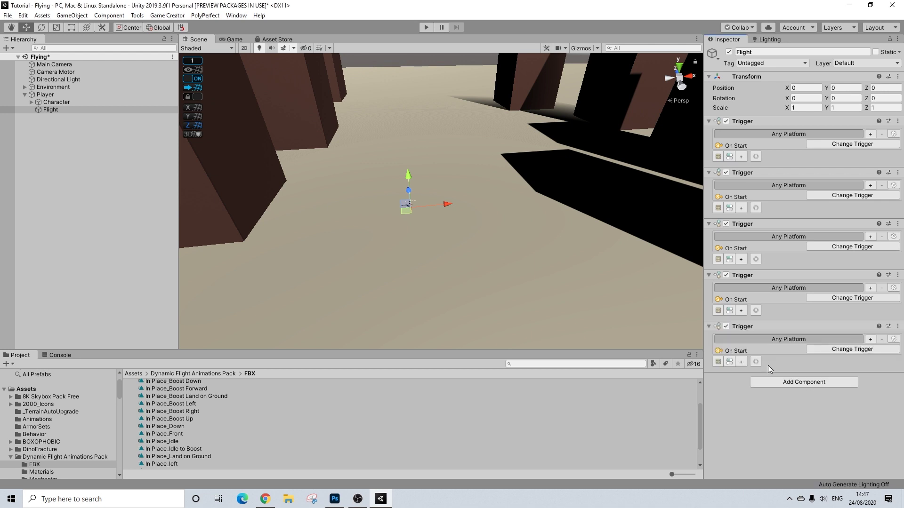
- Change the first trigger to On Key Hold, set it to execute On Timeout, and attach new Conditions to it
left_click(840, 144)
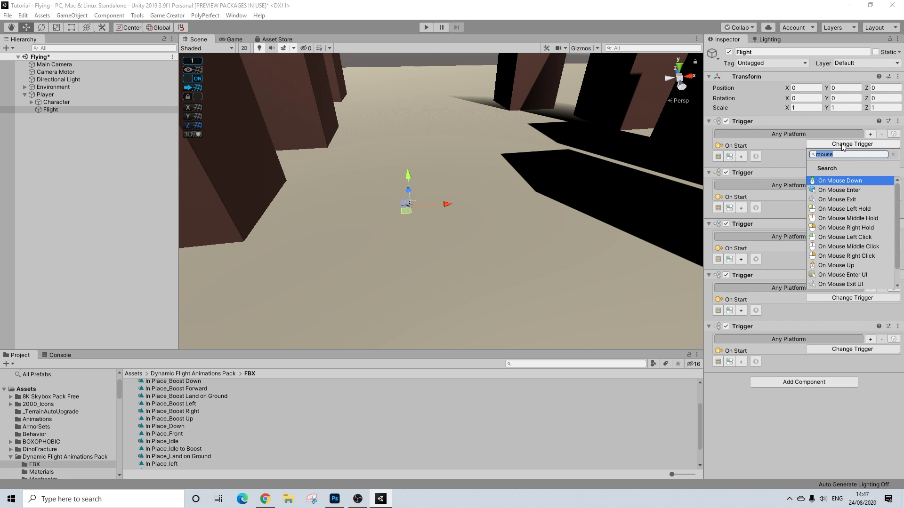
type("key")
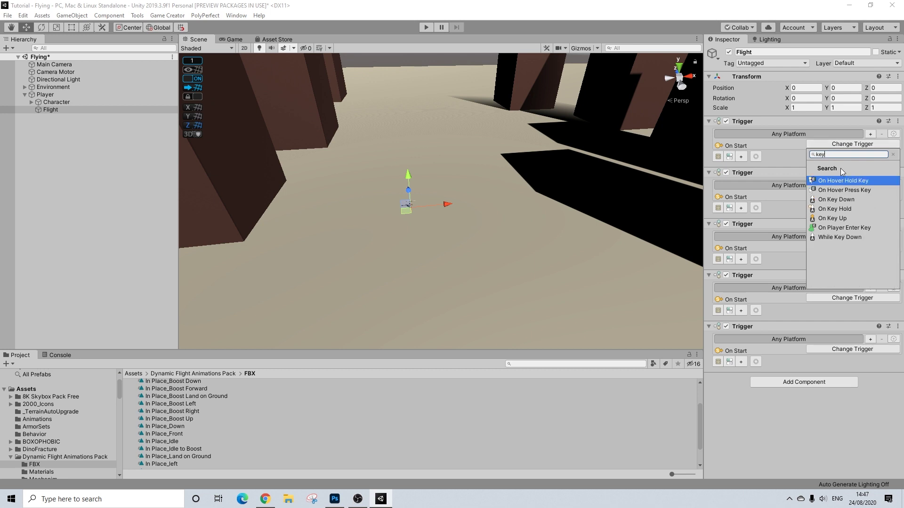
left_click(840, 209)
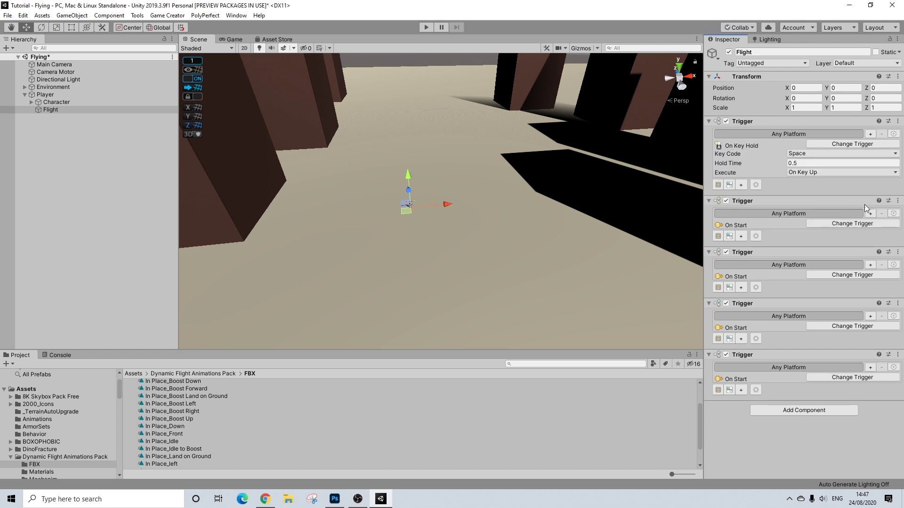
left_click(799, 172)
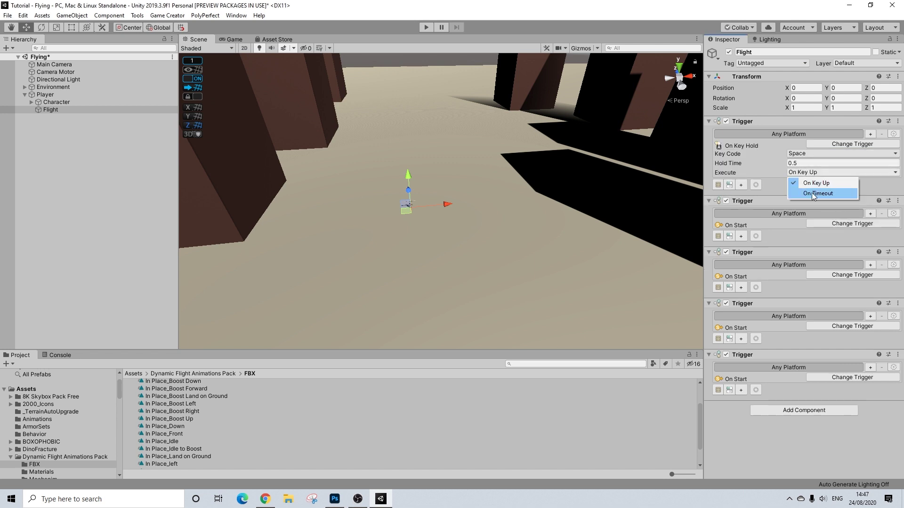
left_click(811, 196)
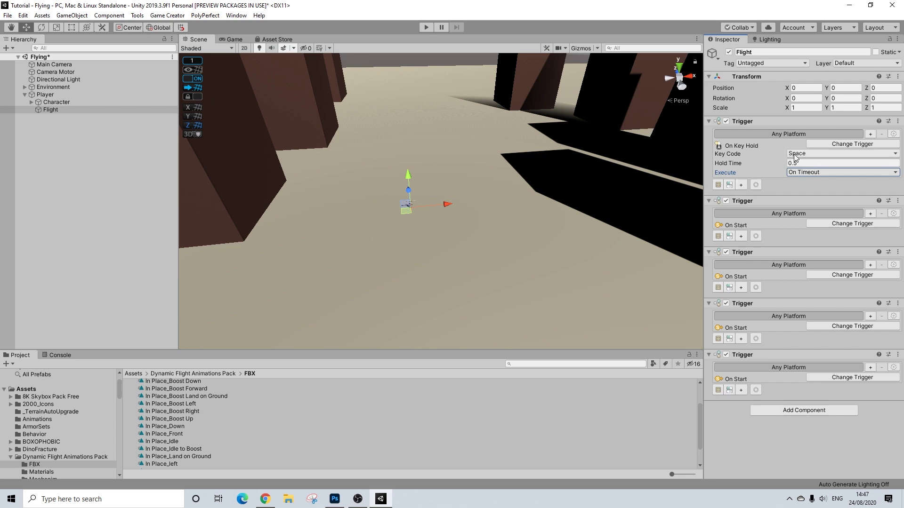
left_click(730, 185)
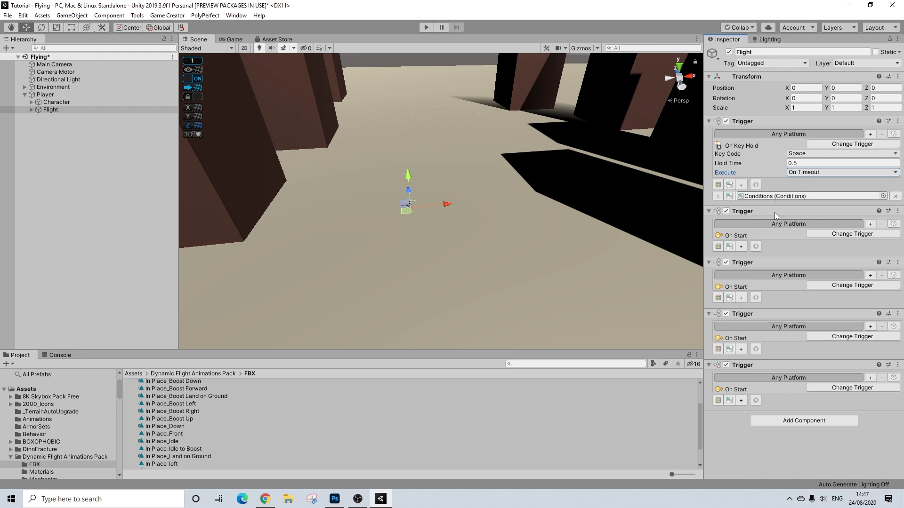
- Change the second trigger to On Mouse Down with Right as its mouse button
left_click(833, 234)
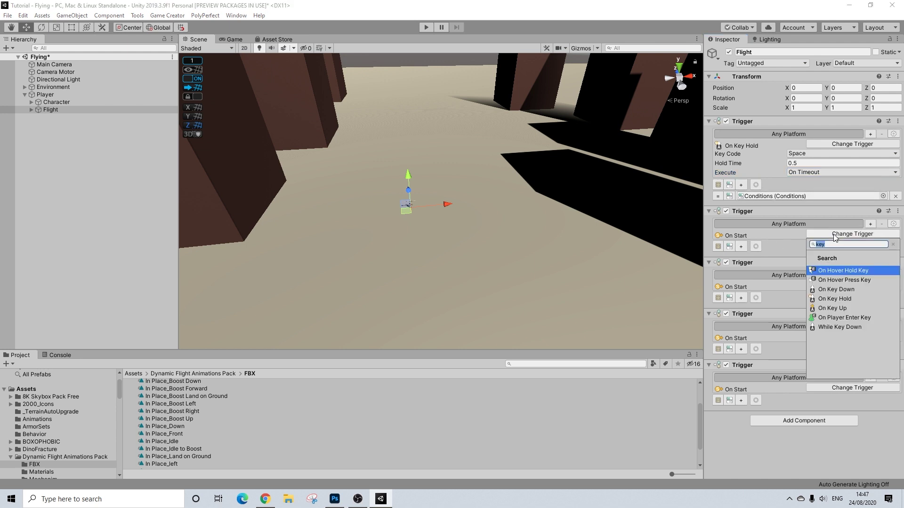
type("mouse")
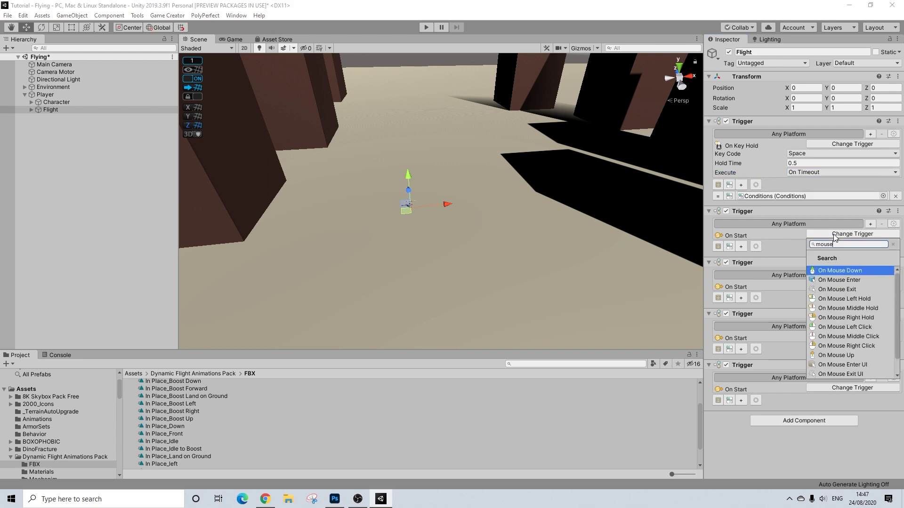
key("Return")
left_click(826, 243)
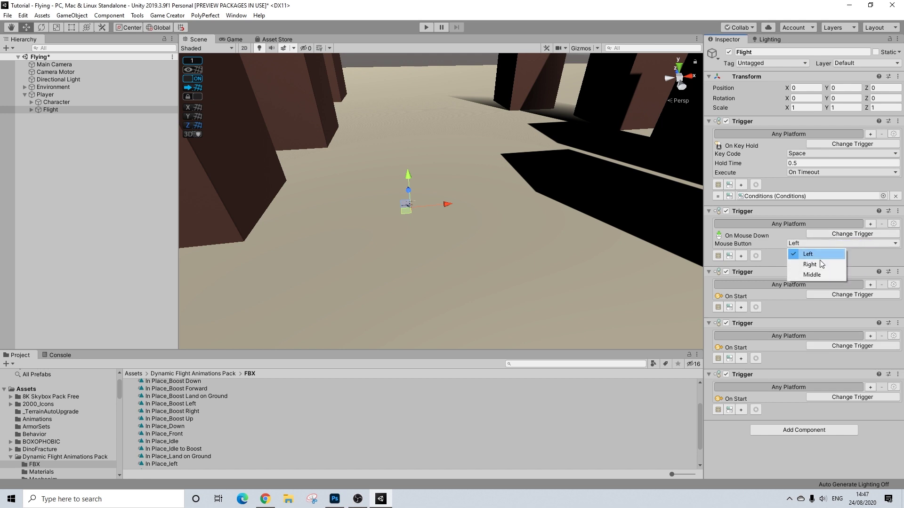
left_click(809, 265)
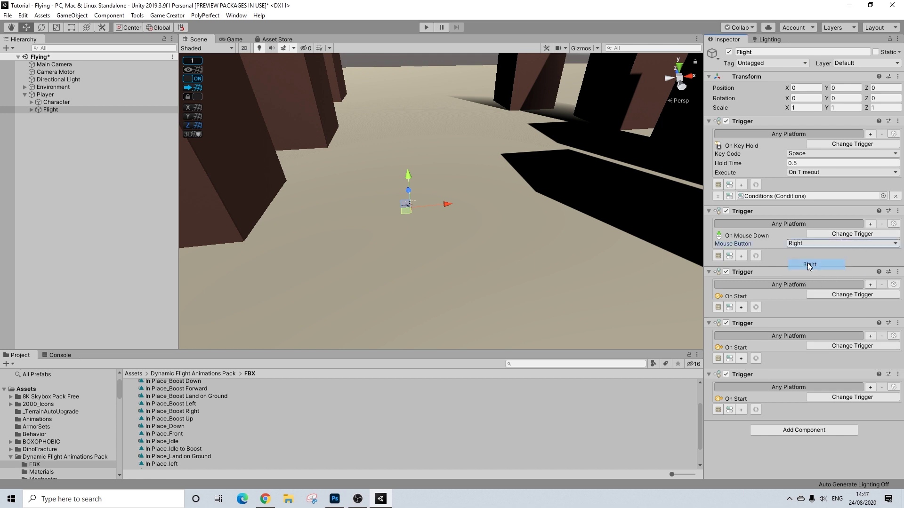
- Change the third trigger to On Mouse Up with Right as its mouse button
left_click(821, 295)
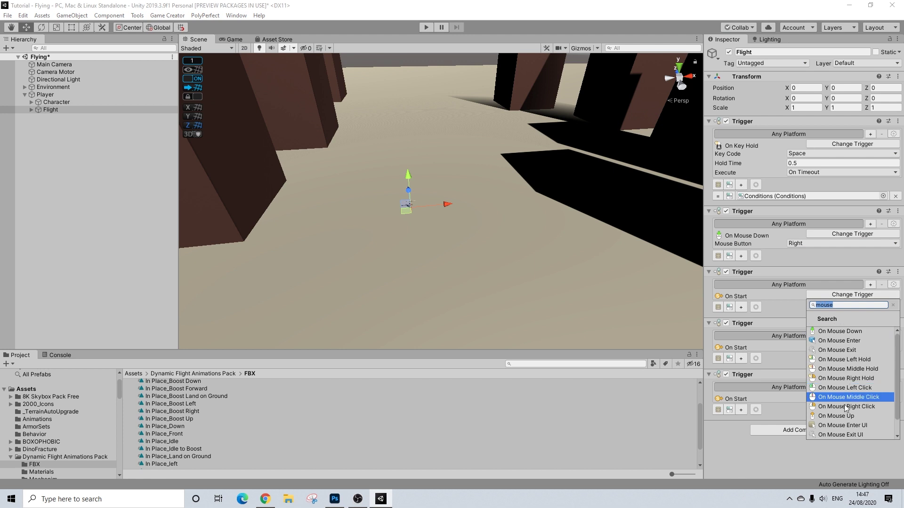
left_click(837, 416)
left_click(811, 305)
left_click(810, 325)
- Change the fourth trigger to On Mouse Down and the fifth to On Mouse Up, both for the left mouse button
left_click(831, 356)
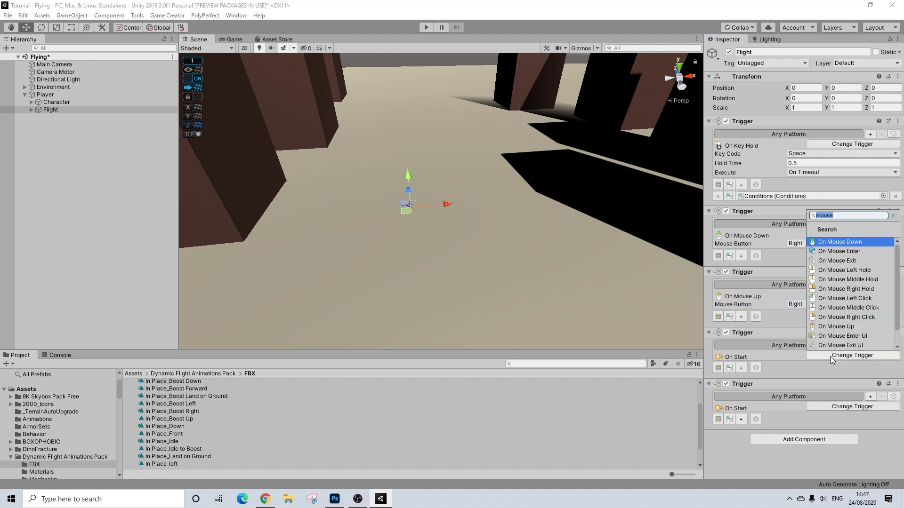
left_click(839, 242)
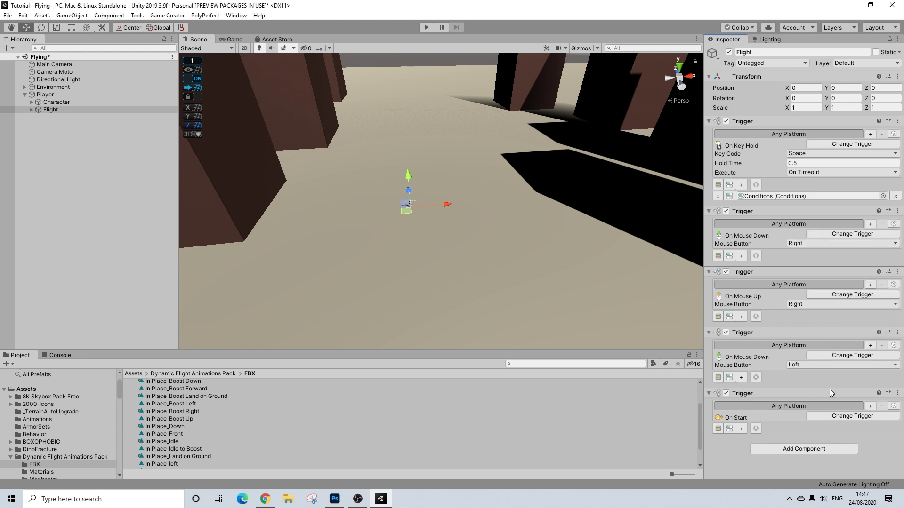
left_click(846, 416)
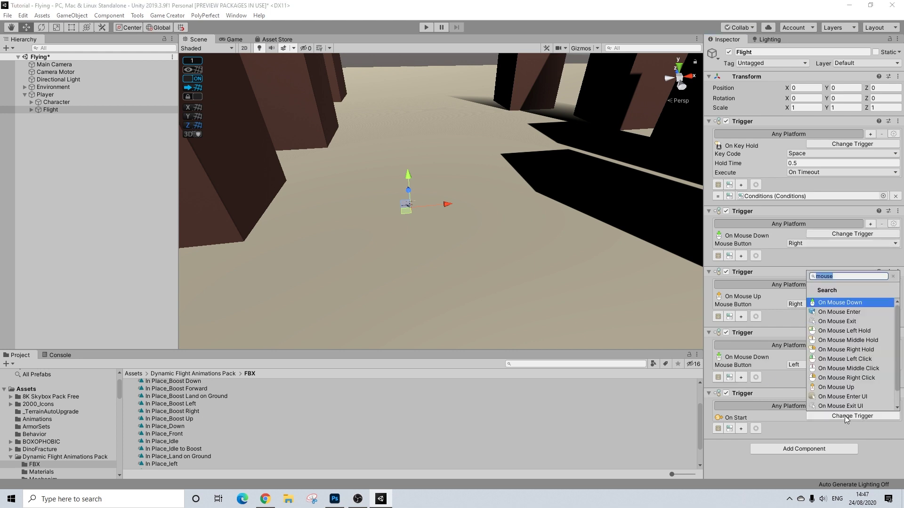
left_click(839, 392)
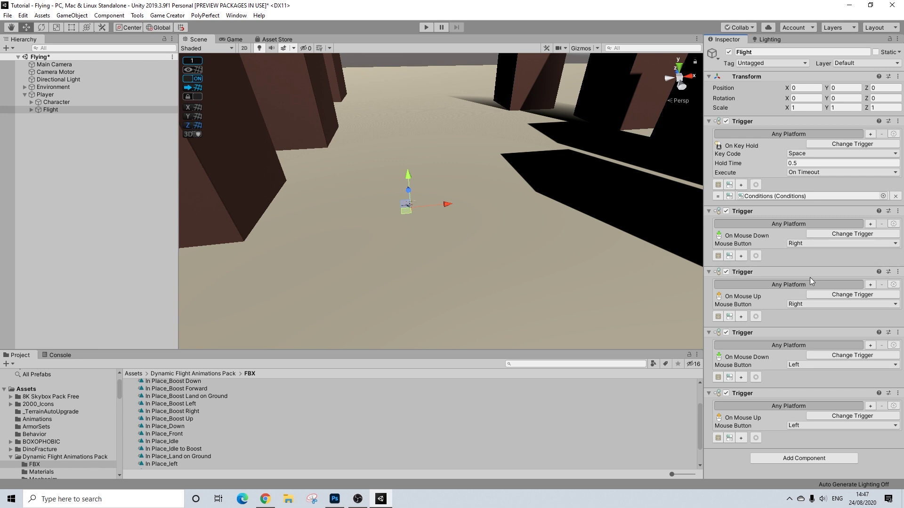
- Create and attach a Conditions object for each of the four mouse triggers on Flight
left_click(732, 257)
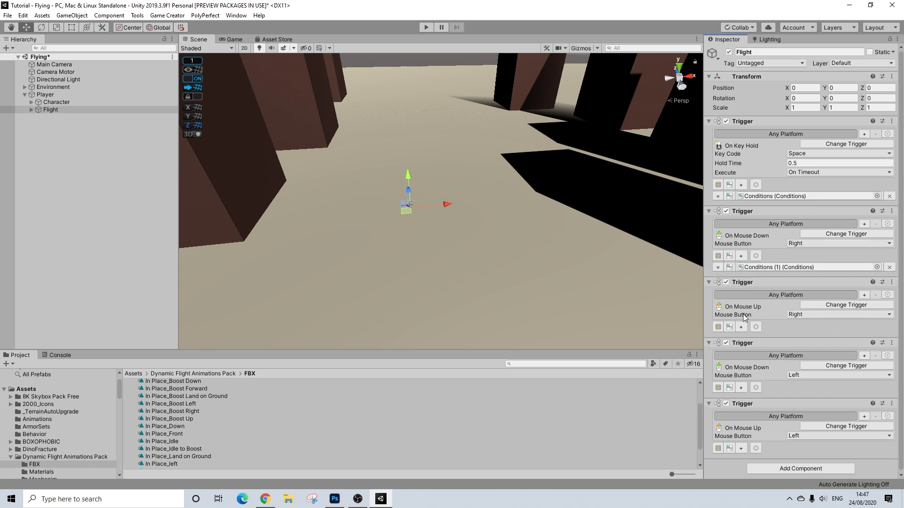
left_click(730, 326)
left_click(731, 398)
left_click(729, 469)
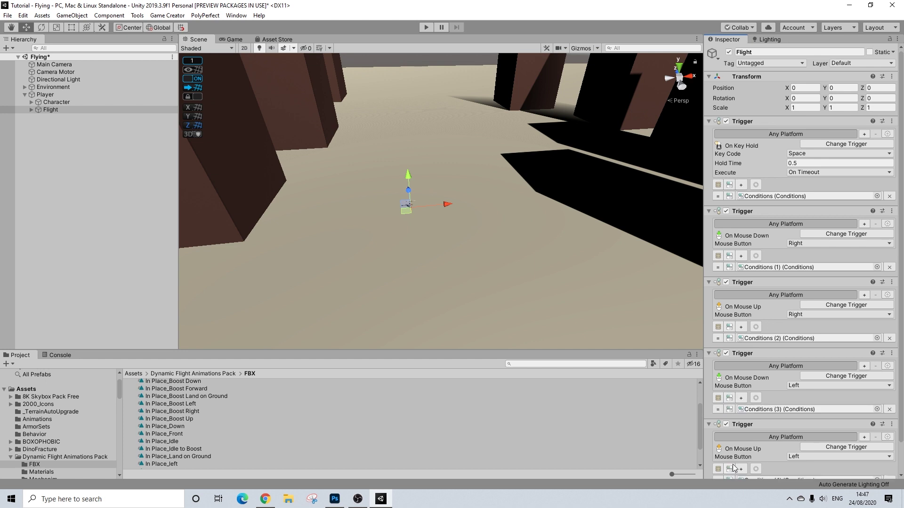
scroll(762, 424, "down", 2)
scroll(794, 330, "up", 2)
scroll(831, 275, "down", 2)
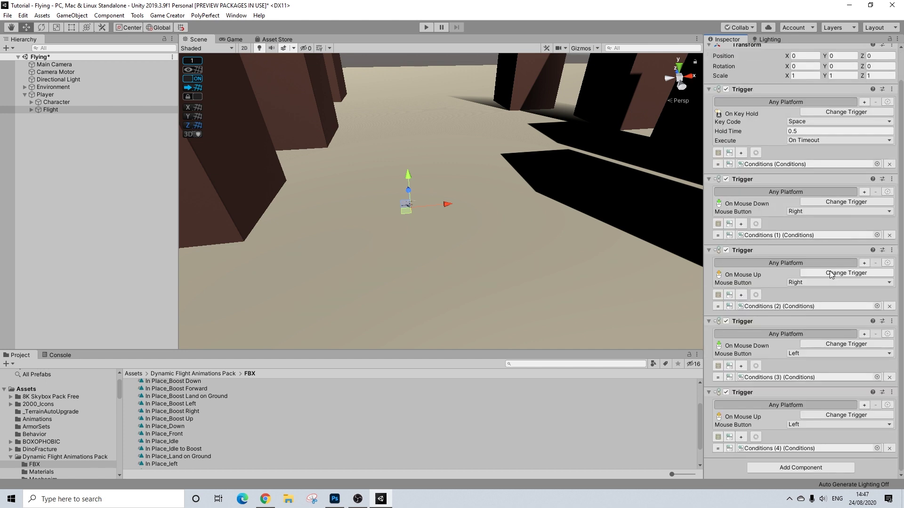
- Rename the first Conditions object under Flight as FlightStateConditions
left_click(30, 109)
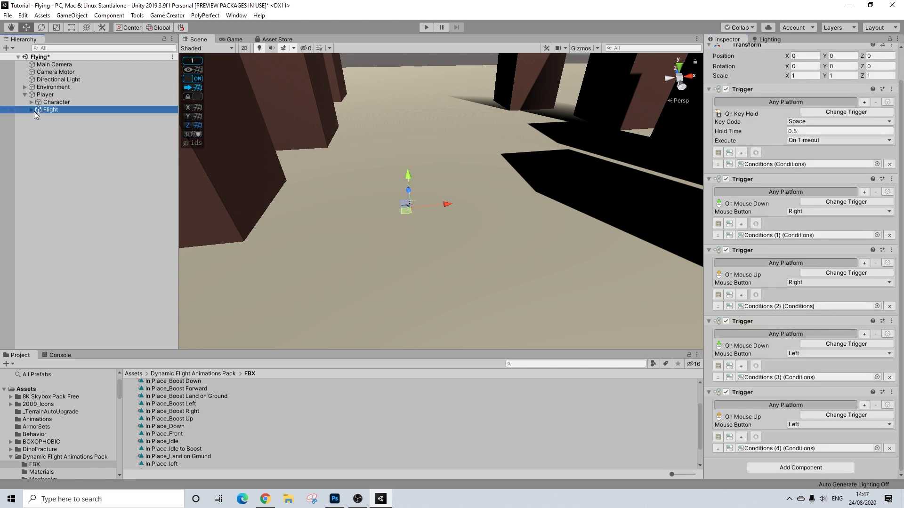
left_click(61, 118)
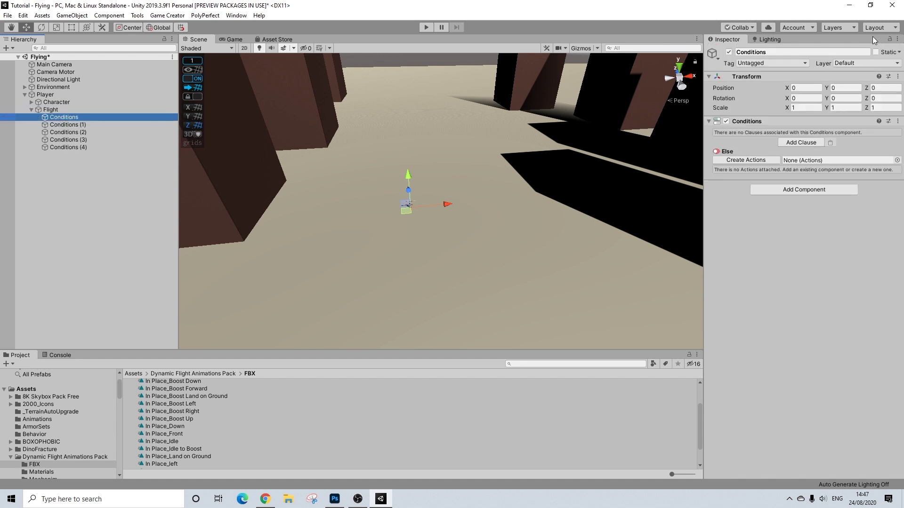
left_click(773, 52)
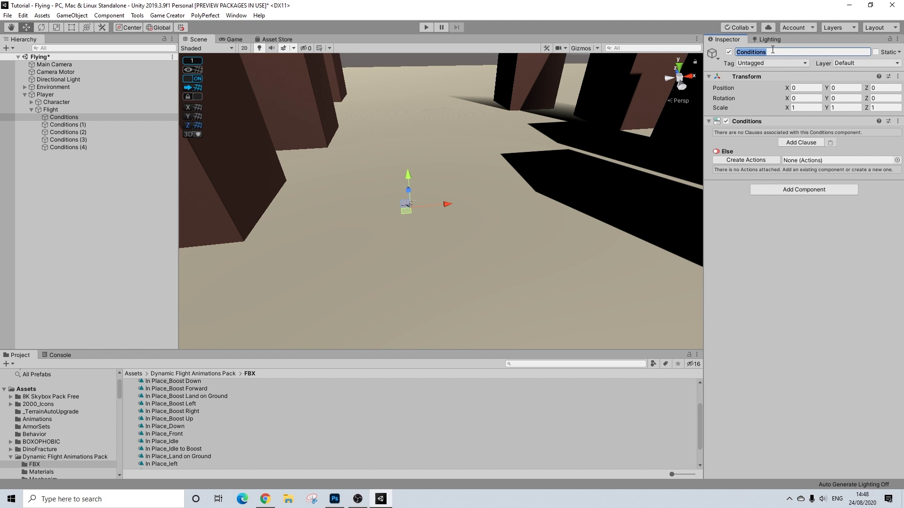
type("FlightSTaateConditions")
key("Return")
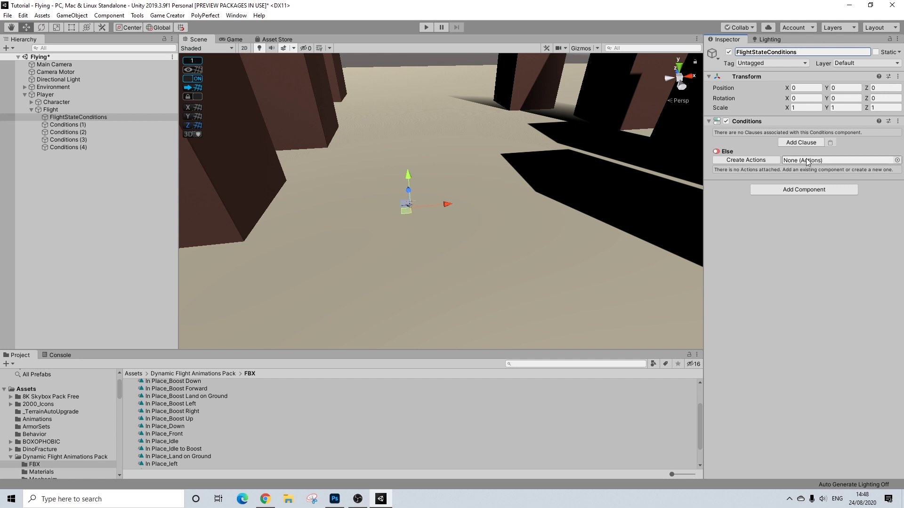
- Add a clause to FlightStateConditions and create Actions for both its Then and Else branches
left_click(801, 142)
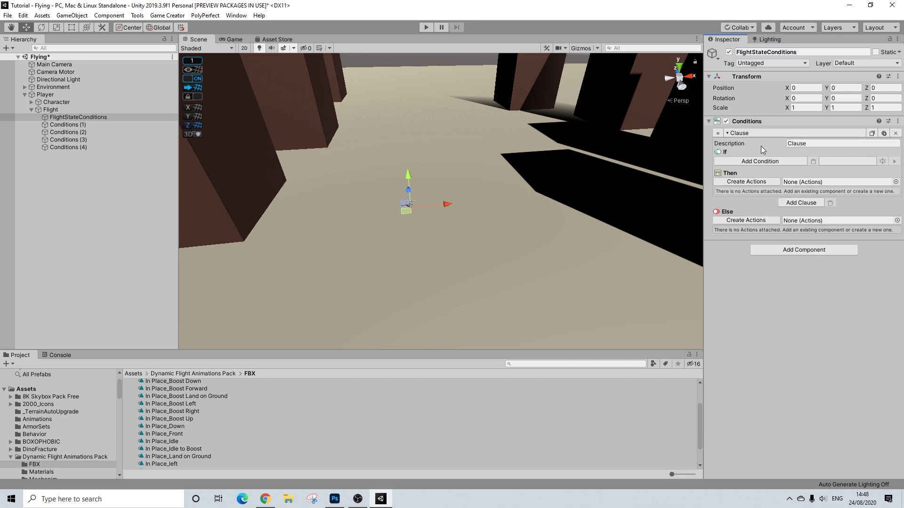
left_click(747, 181)
left_click(738, 245)
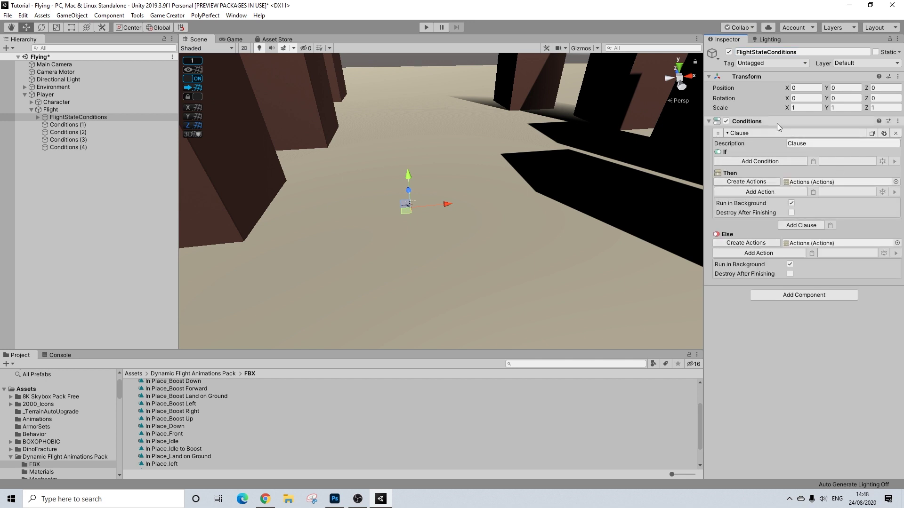
- Delete the global variable Fly in the Game Creator preferences
left_click(167, 15)
left_click(177, 71)
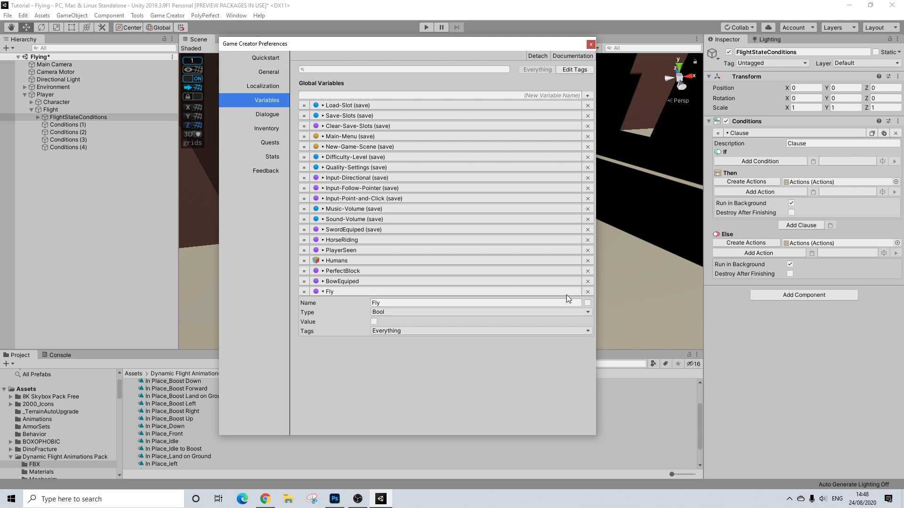
left_click(587, 292)
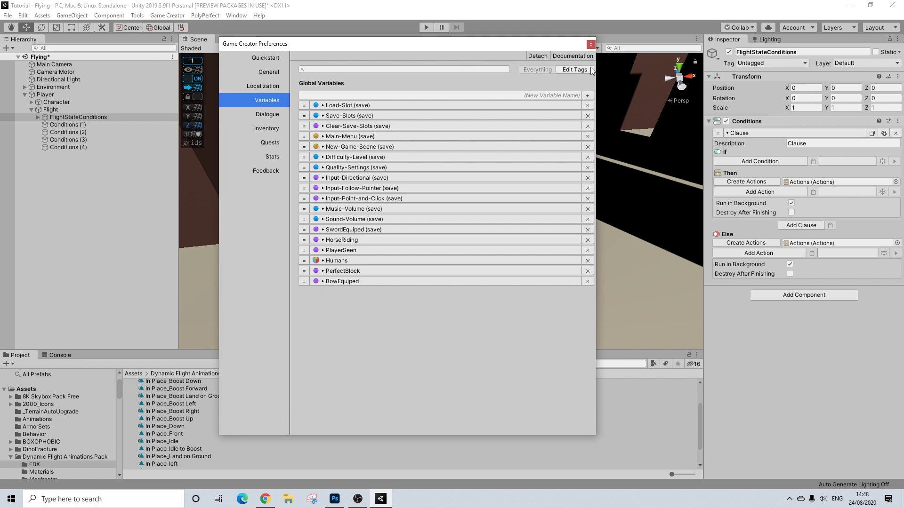
- Add a global Bool variable named Flight with Tags set to Everything, and close the Game Creator preferences
left_click(588, 95)
left_click(375, 303)
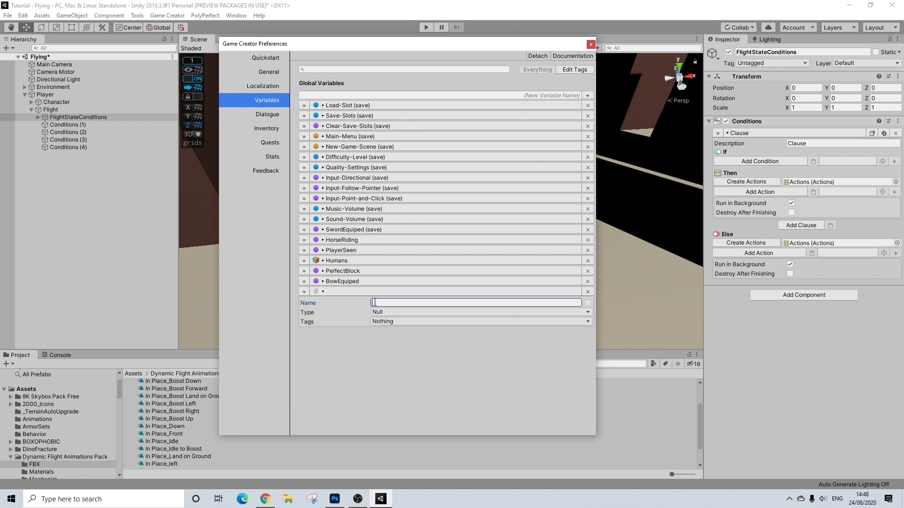
type("Flight")
left_click(471, 312)
left_click(452, 386)
left_click(399, 331)
left_click(419, 352)
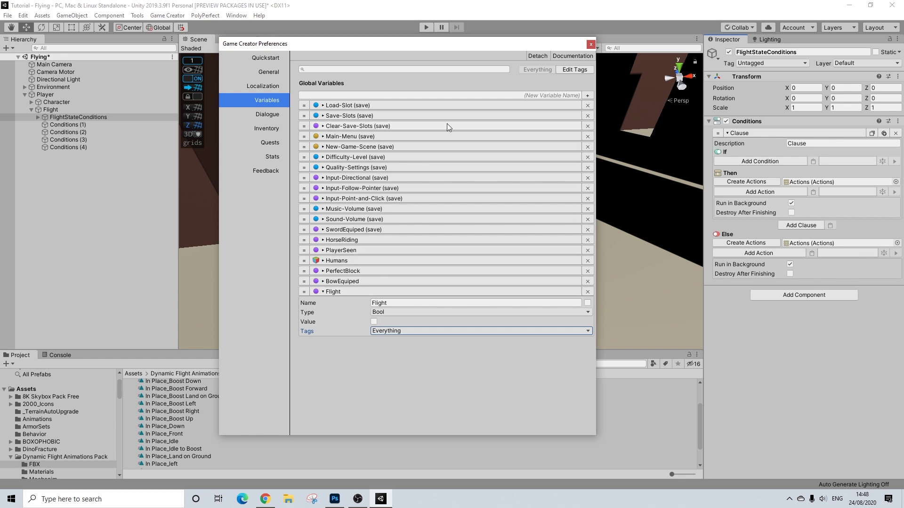
left_click(591, 44)
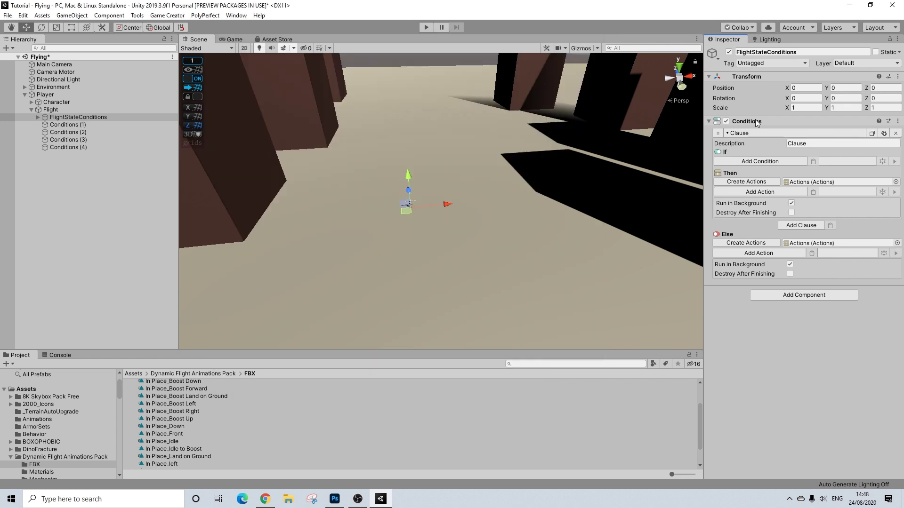
- Add a Variable Bool condition to the clause that compares the global variable Flight with True
left_click(747, 162)
left_click(744, 195)
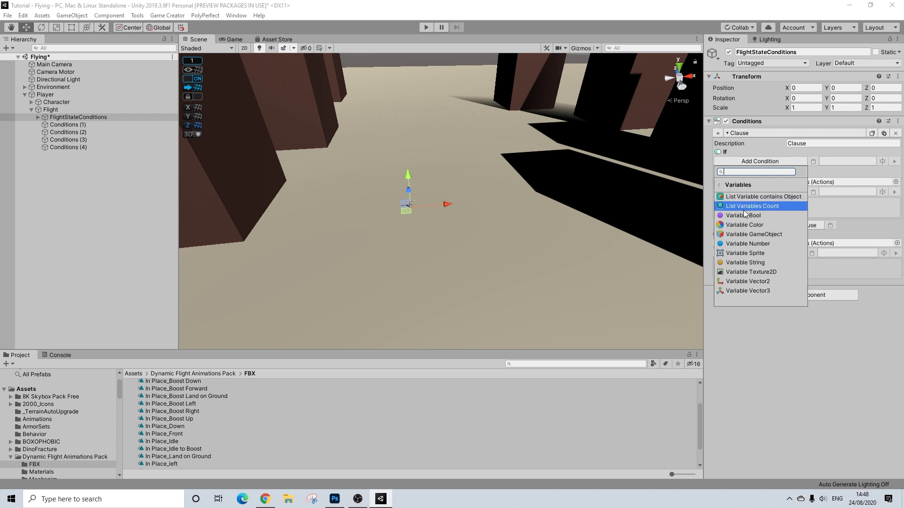
left_click(742, 216)
left_click(806, 180)
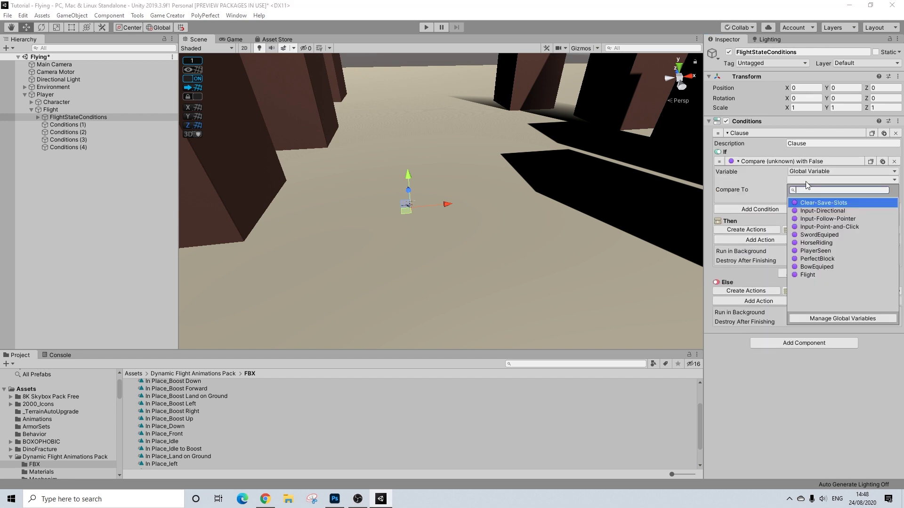
left_click(806, 275)
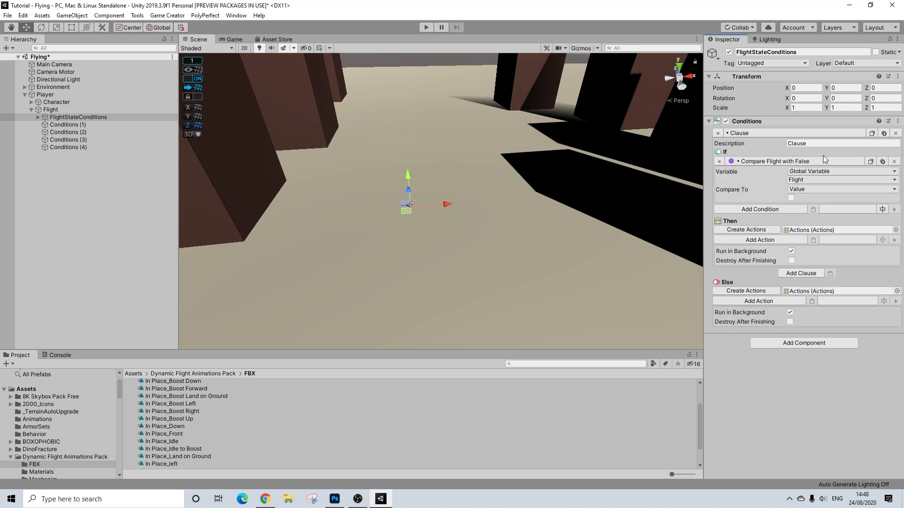
left_click(790, 198)
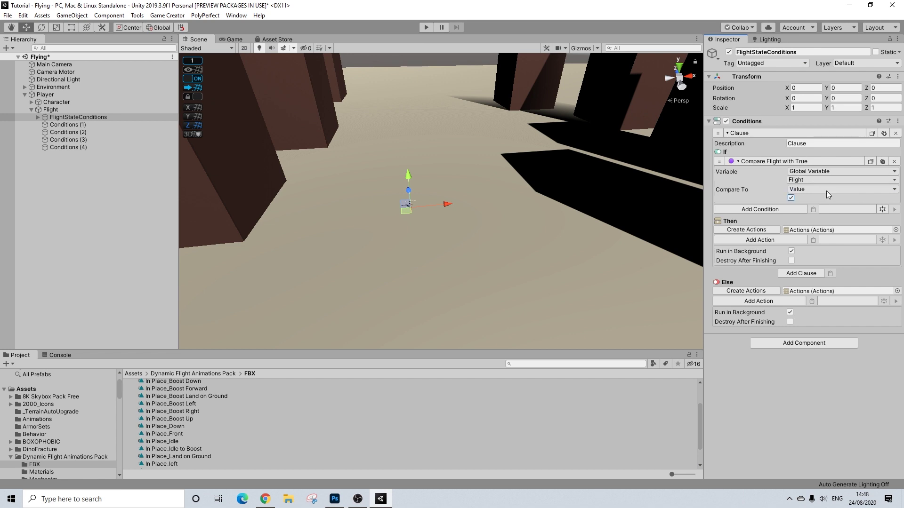
- Add a character state change action for the player to the Else branch of FlightStateConditions
left_click(752, 304)
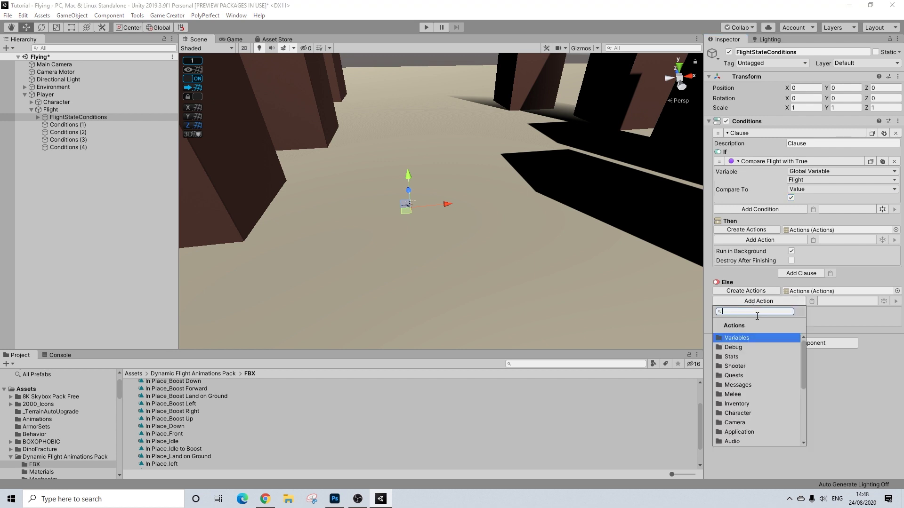
type("chang")
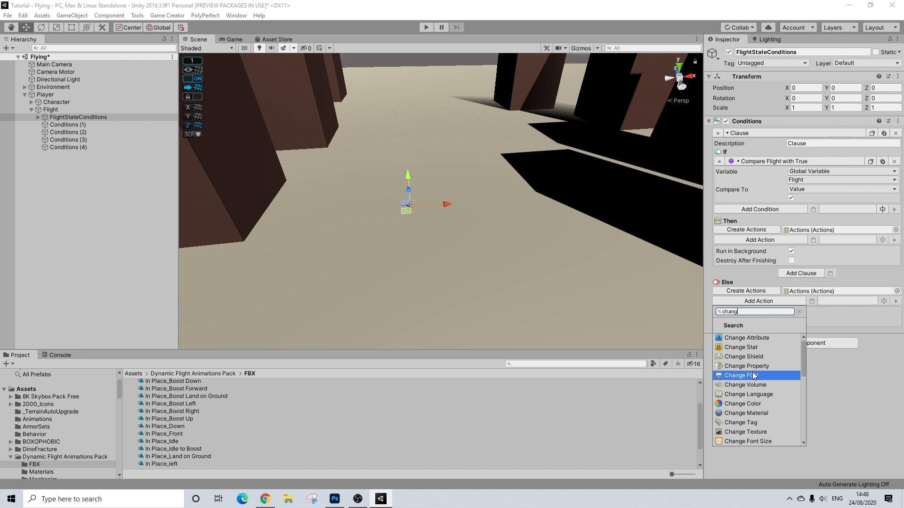
key("BackSpace")
key("BackSpace")
key("BackSpace")
key("BackSpace")
key("BackSpace")
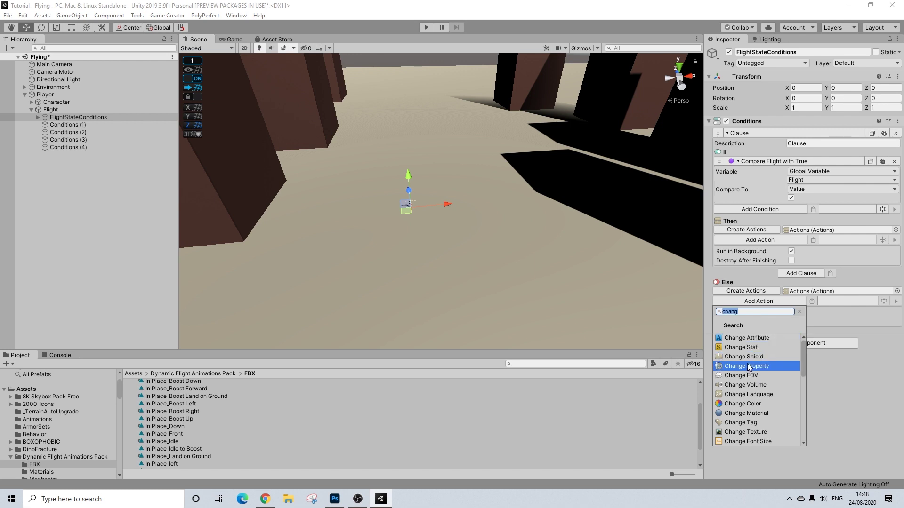
type("state")
left_click(758, 347)
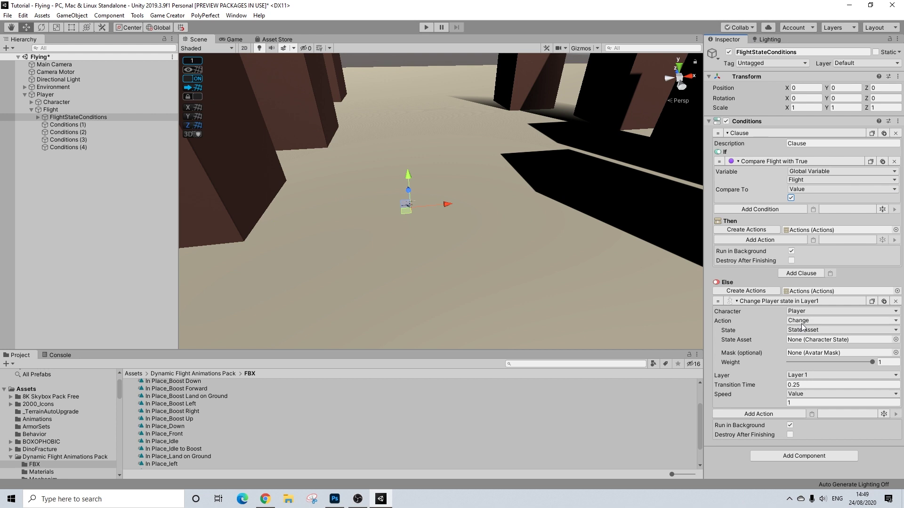
- Assign the Flight character state as the State Asset of the player state action
left_click(896, 340)
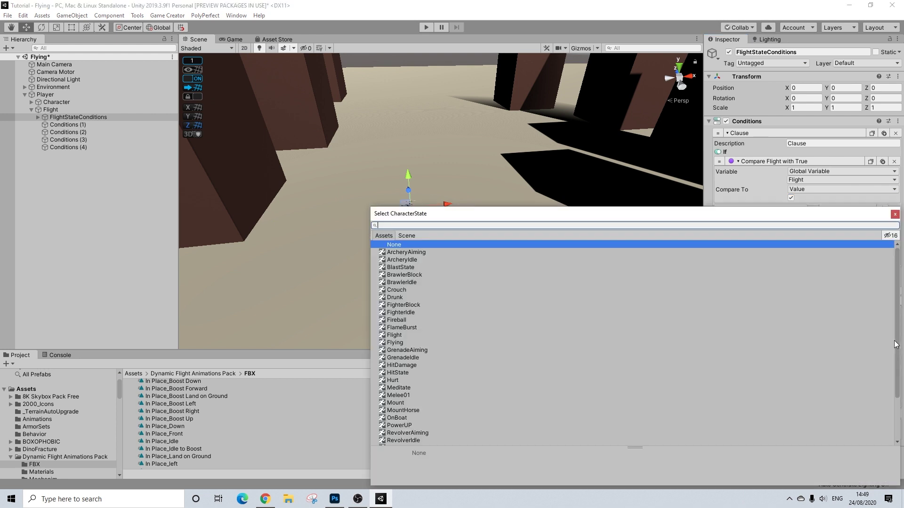
type("fligh")
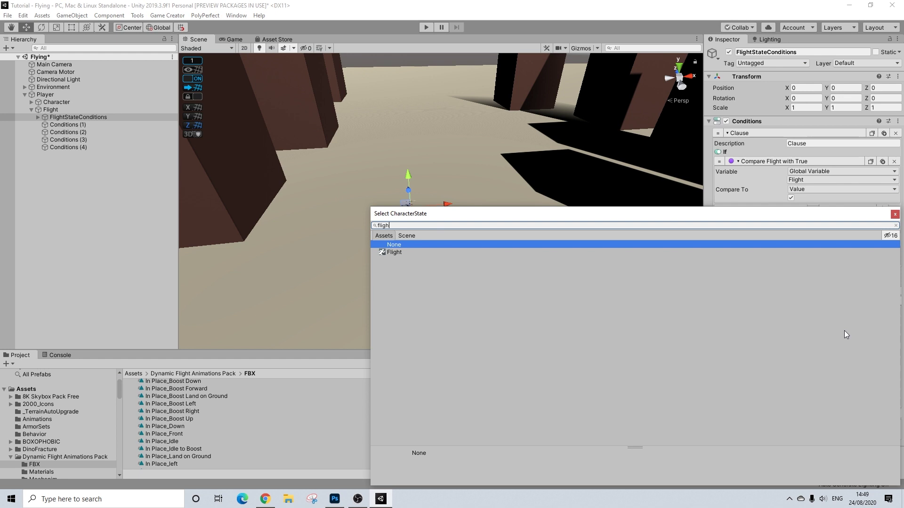
key("Down")
key("Return")
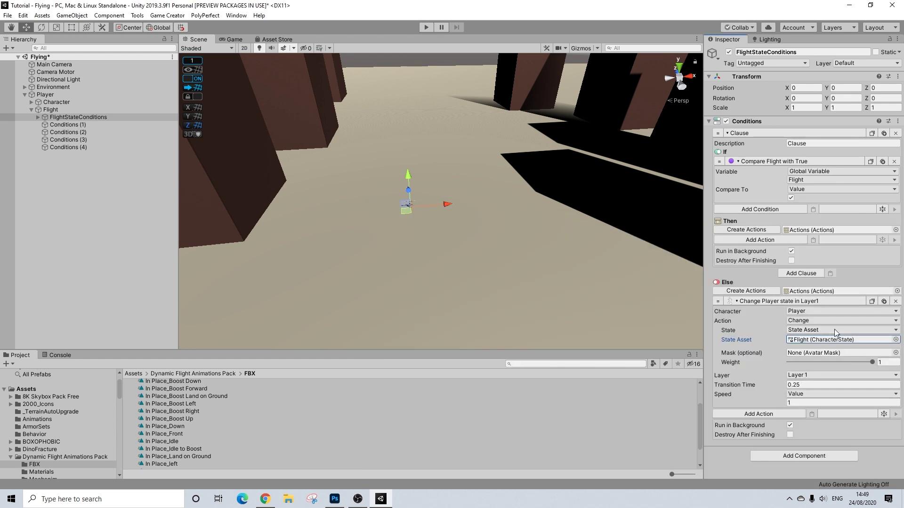
- Add a Variable Bool action to the Else branch that sets the global variable Flight to true, and collapse both Else actions
left_click(759, 416)
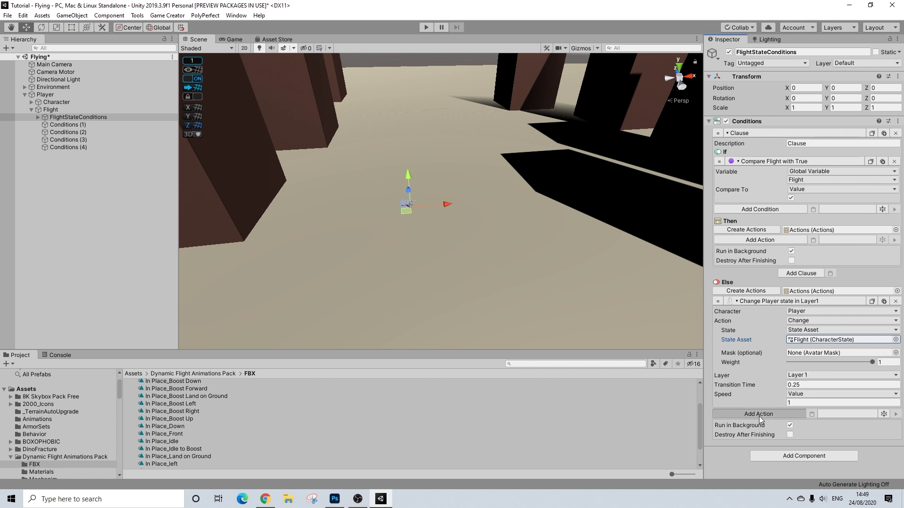
type("bool")
key("Return")
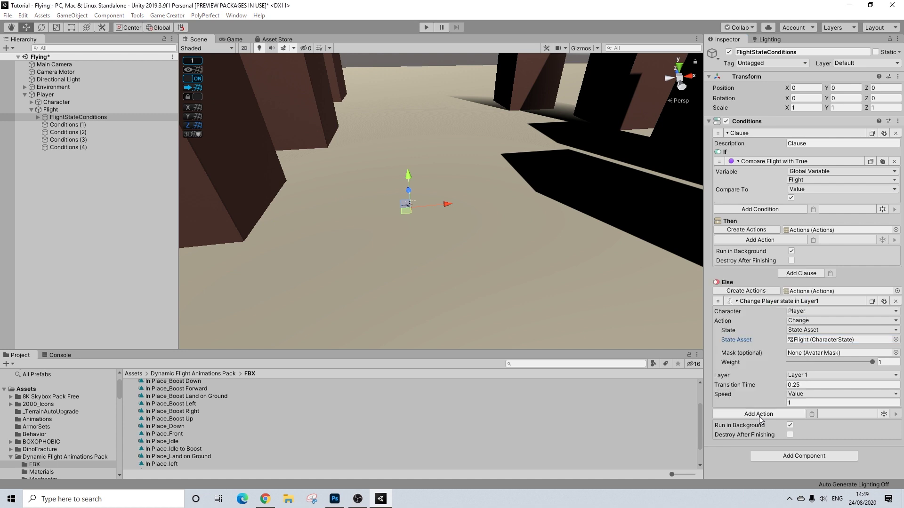
left_click(799, 433)
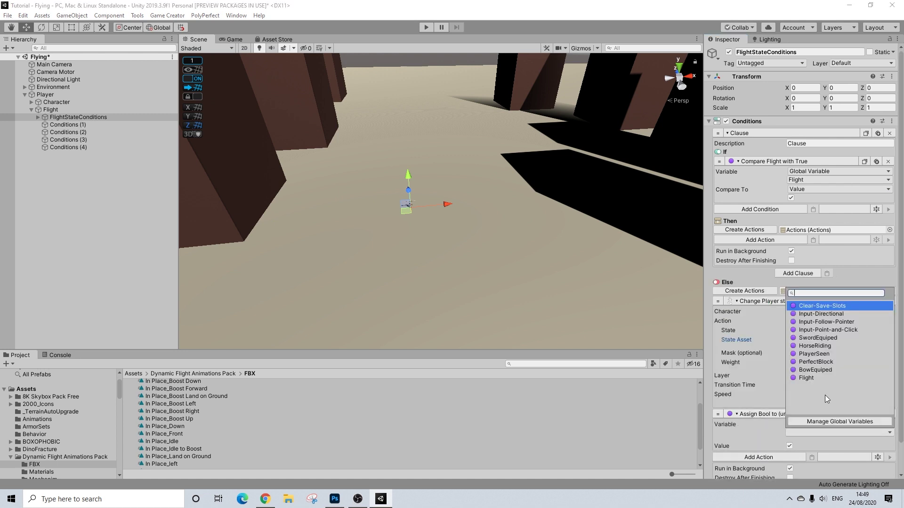
left_click(800, 380)
left_click(790, 445)
scroll(829, 329, "down", 2)
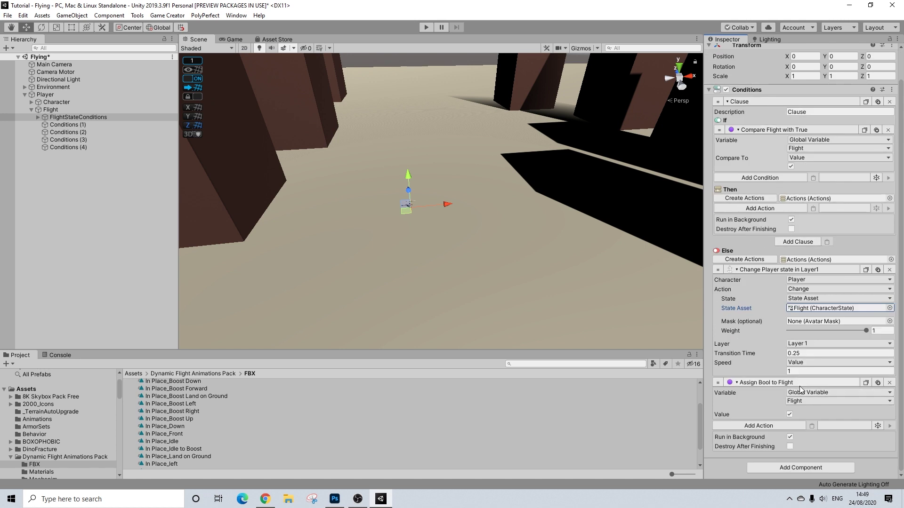
left_click(787, 270)
left_click(772, 325)
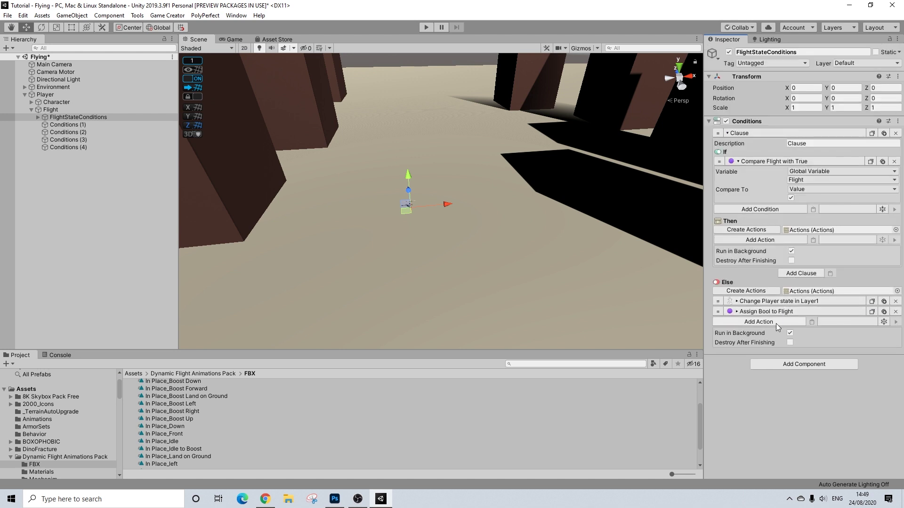
- Add an Inverse Kinematics action to the Else branch that disables IK for the player's Feet, and collapse it
left_click(775, 323)
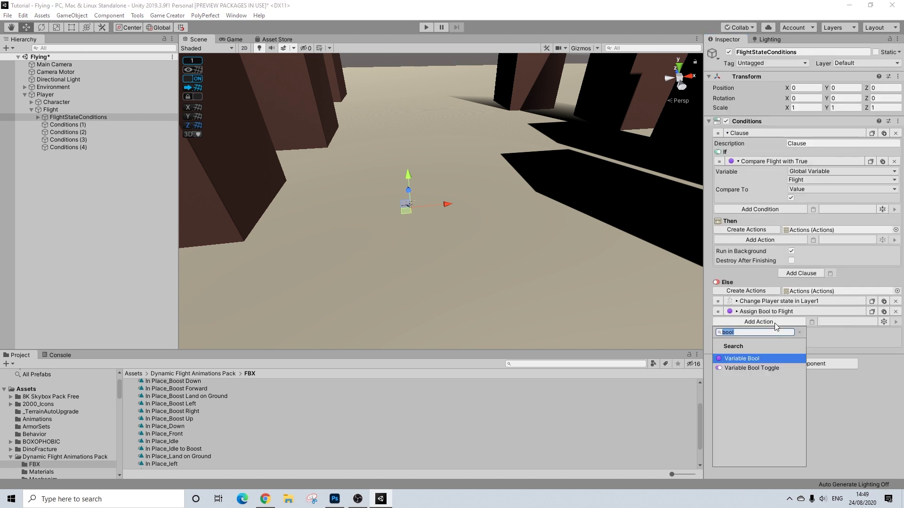
key("BackSpace")
type("ik")
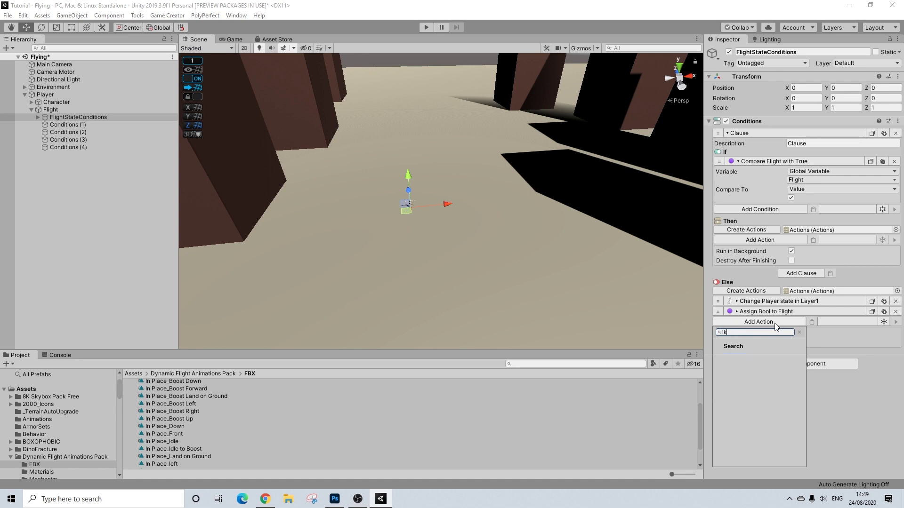
type("nv")
key("BackSpace")
key("BackSpace")
type("k")
key("Return")
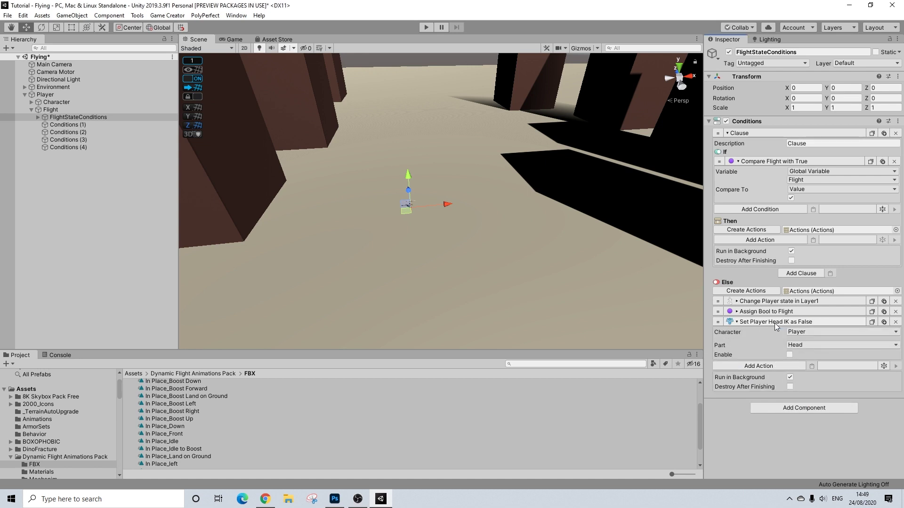
left_click(805, 345)
left_click(810, 377)
left_click(786, 324)
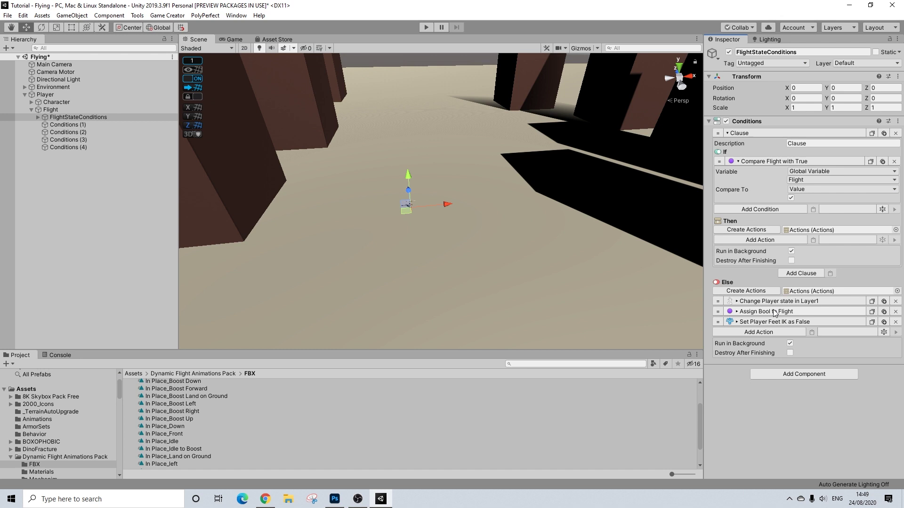
- Add a player property action to the Else branch that changes Set Run Speed to 10
left_click(747, 334)
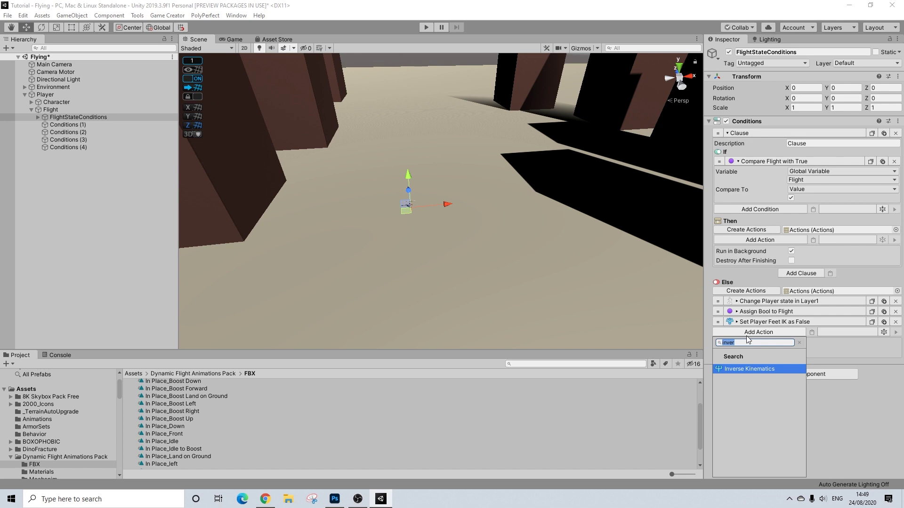
type("pro")
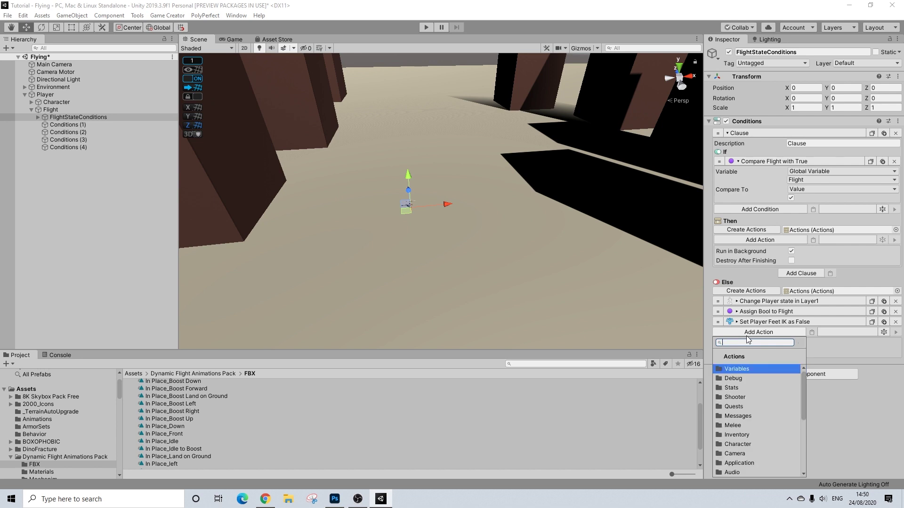
type("perty")
key("Return")
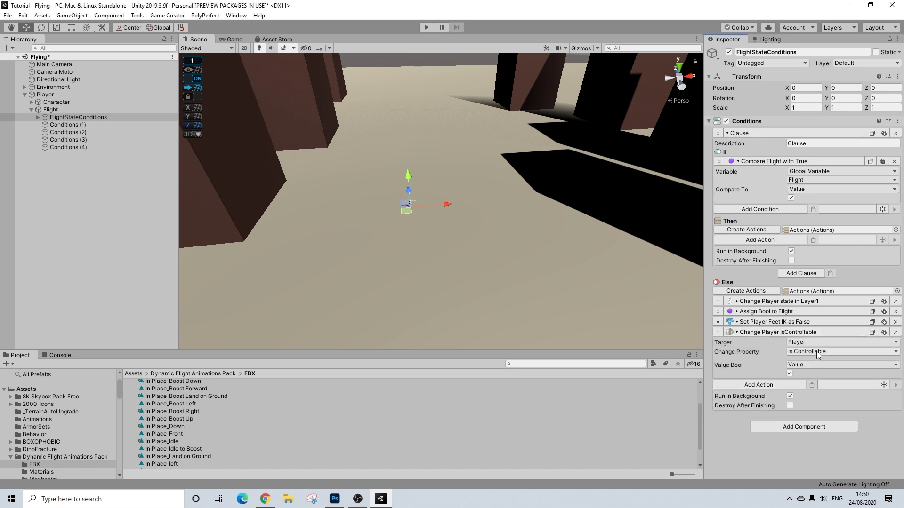
left_click(800, 352)
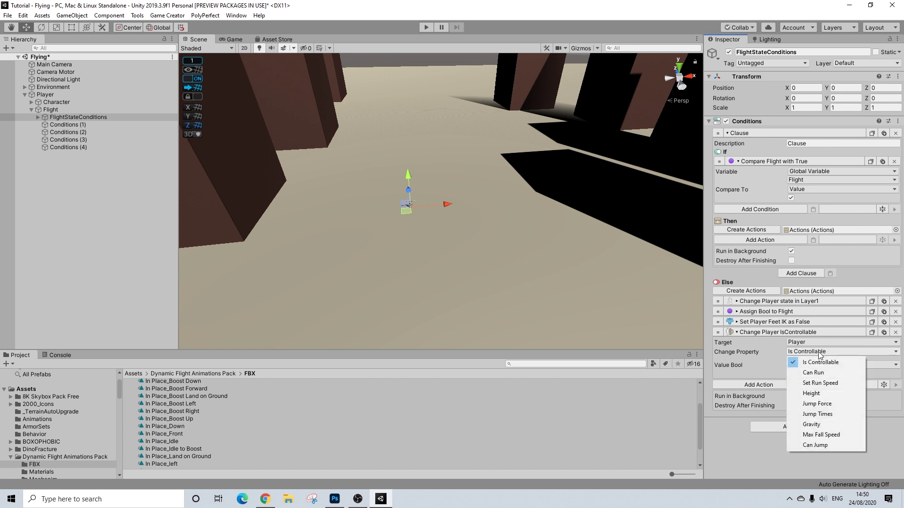
left_click(819, 383)
left_click(806, 372)
type("10")
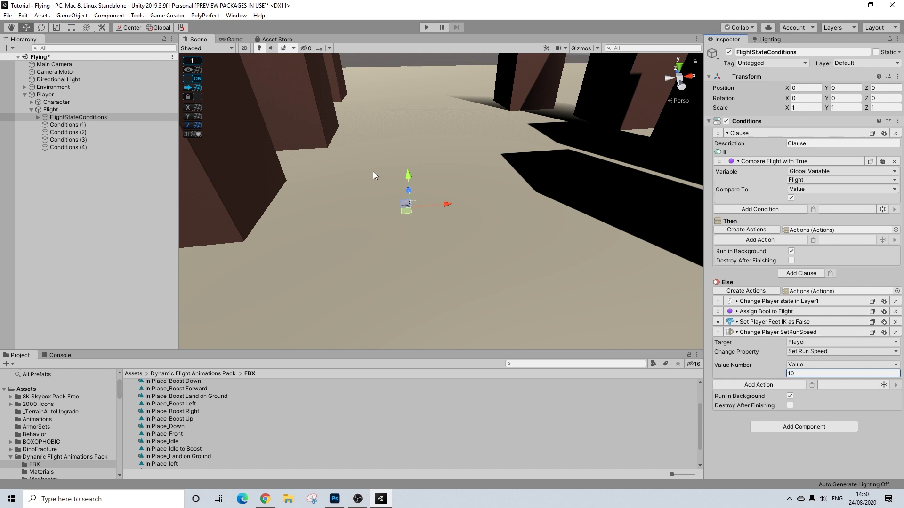
- Add a player property action to the Else branch that changes Max Fall Speed to 0, and collapse both property actions
scroll(417, 177, "down", 3)
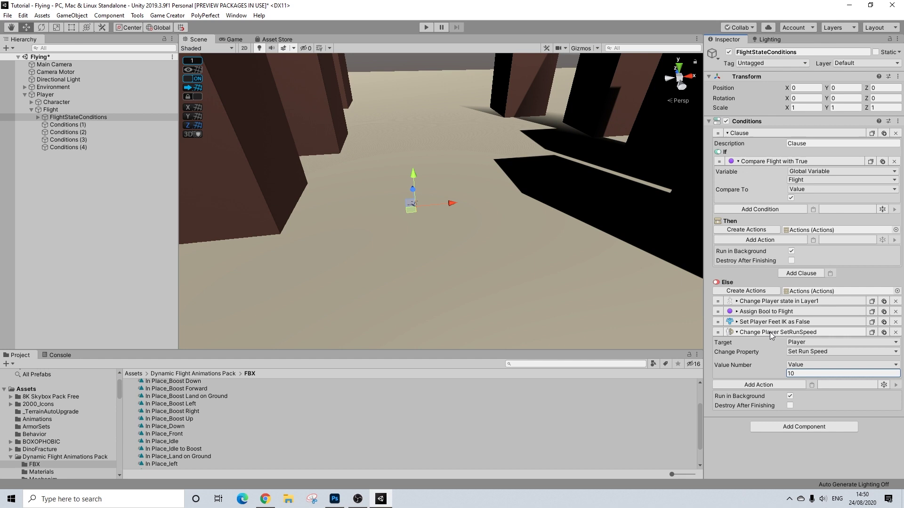
left_click(743, 385)
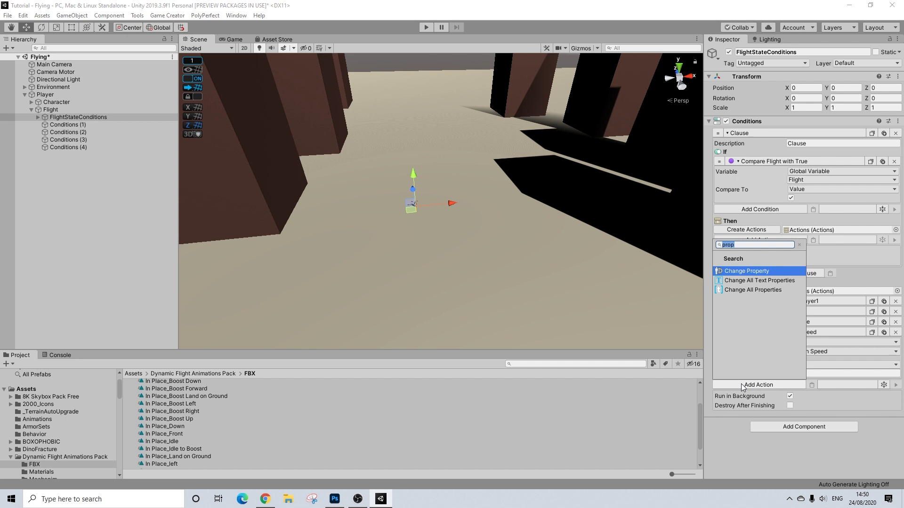
key("Return")
left_click(812, 404)
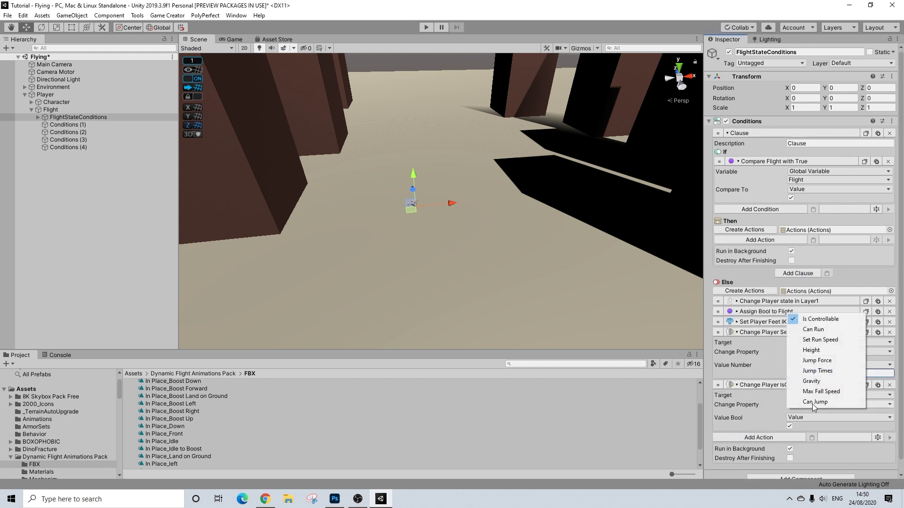
left_click(817, 391)
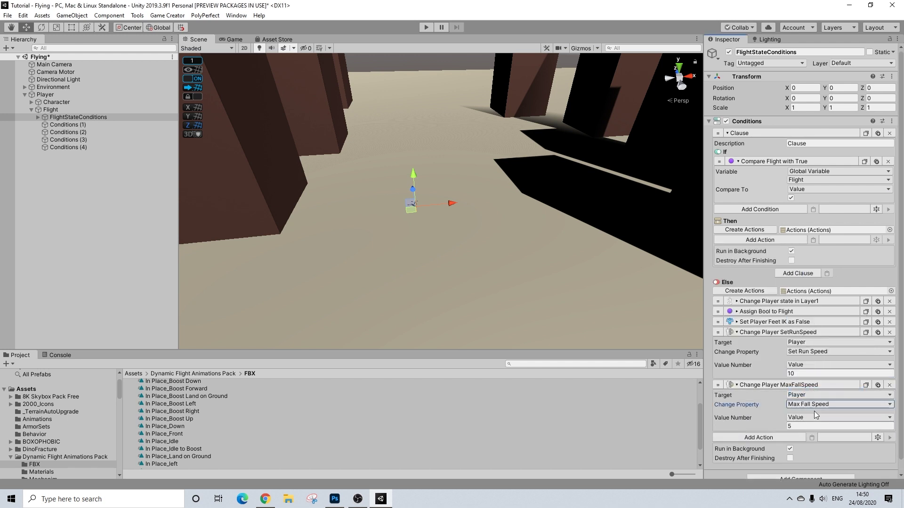
left_click(801, 427)
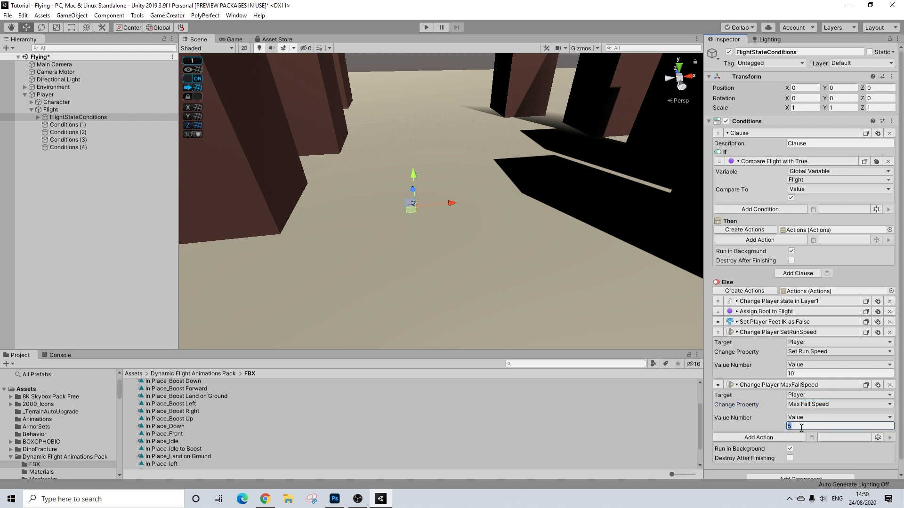
type("0")
left_click(801, 385)
left_click(775, 333)
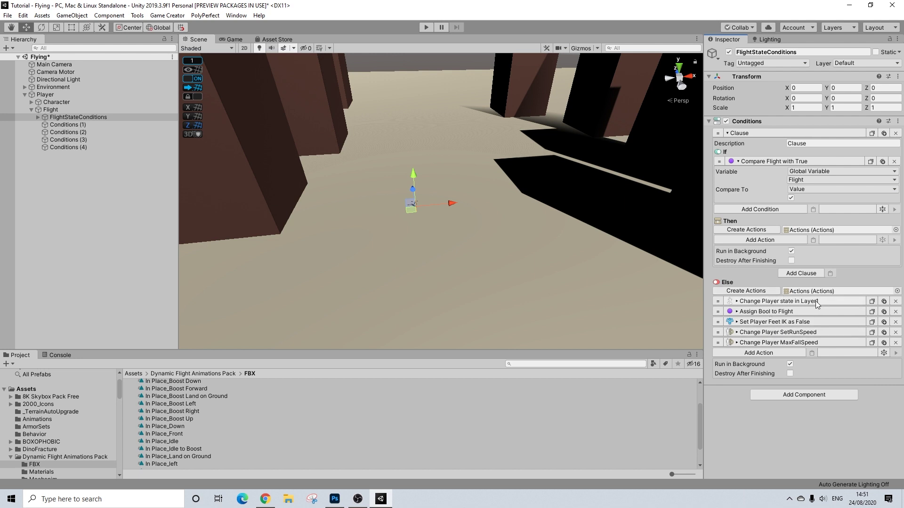
- Copy the Else branch's player state action into the Then branch, set its Action to Reset, and collapse it
left_click(872, 301)
left_click(813, 241)
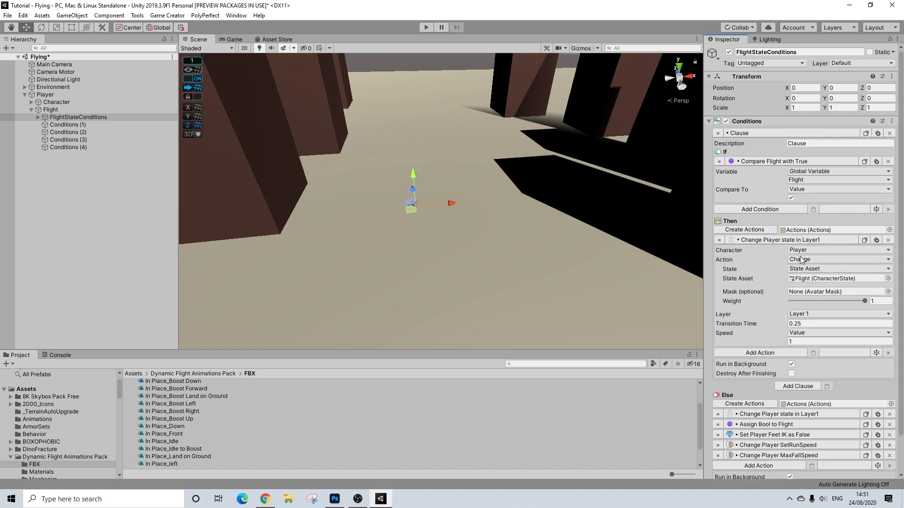
left_click(803, 269)
left_click(805, 262)
left_click(804, 262)
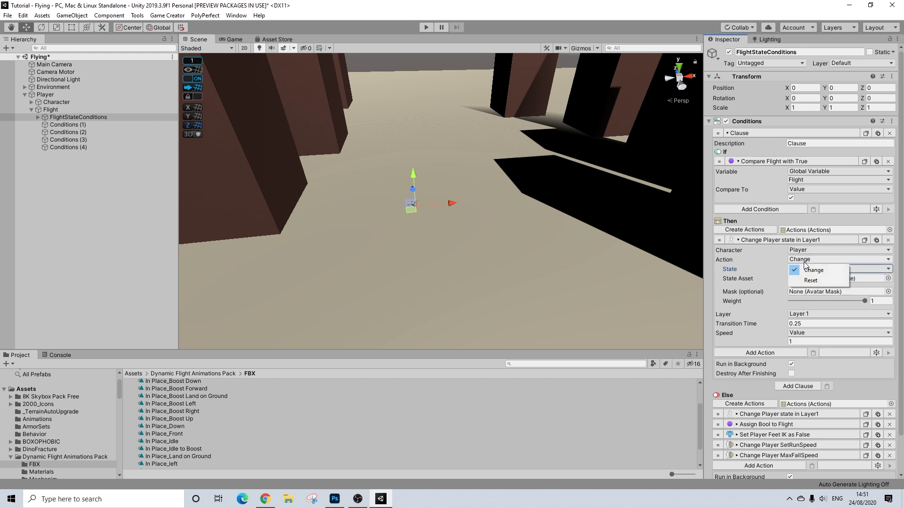
left_click(810, 280)
left_click(811, 240)
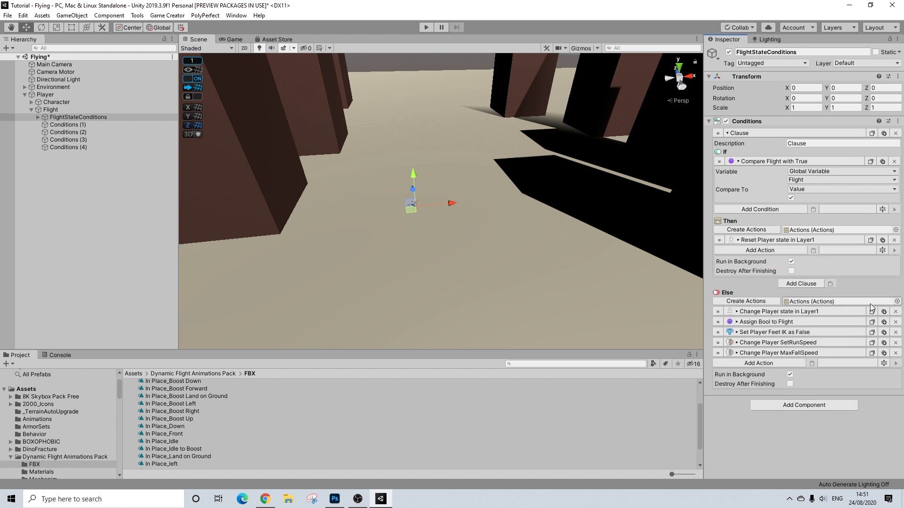
- Copy the Else branch's Flight variable assignment into the Then branch and collapse it
left_click(872, 321)
left_click(813, 250)
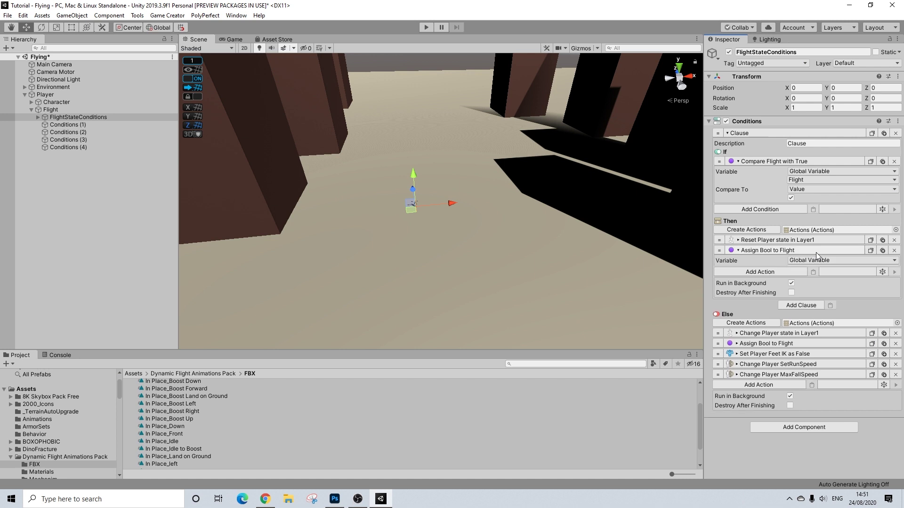
left_click(801, 252)
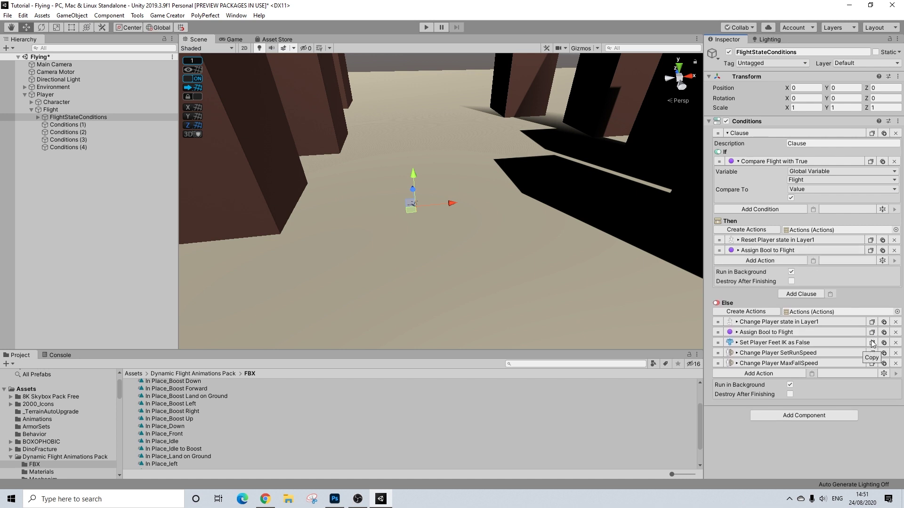
- Copy the player Feet IK action into the Then branch, enable IK in the copy, and collapse it
left_click(811, 261)
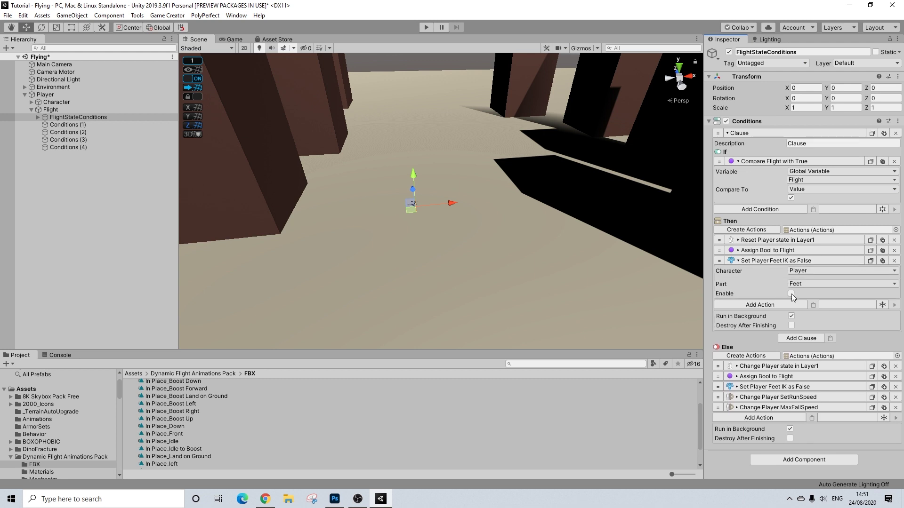
left_click(791, 293)
left_click(791, 260)
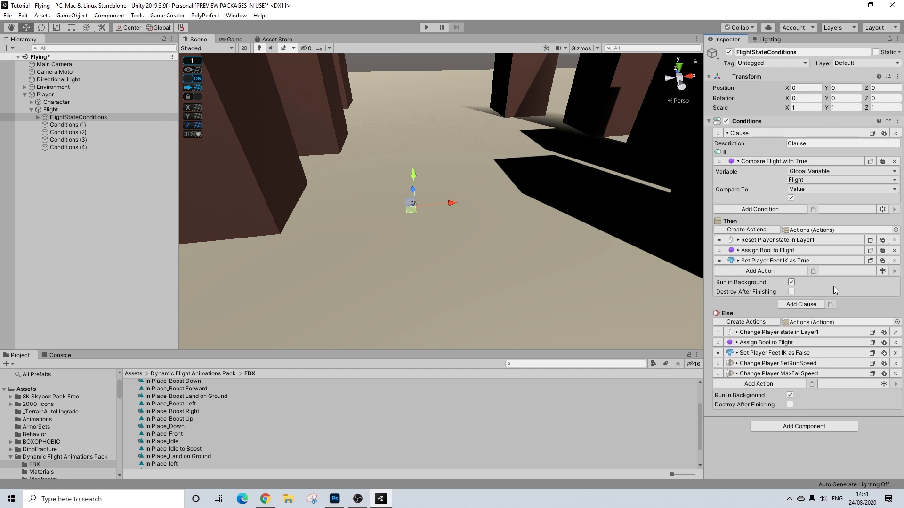
- Paste the Set Run Speed action into the Then branch, set its value to 4, and collapse it
left_click(813, 273)
left_click(798, 312)
type("4")
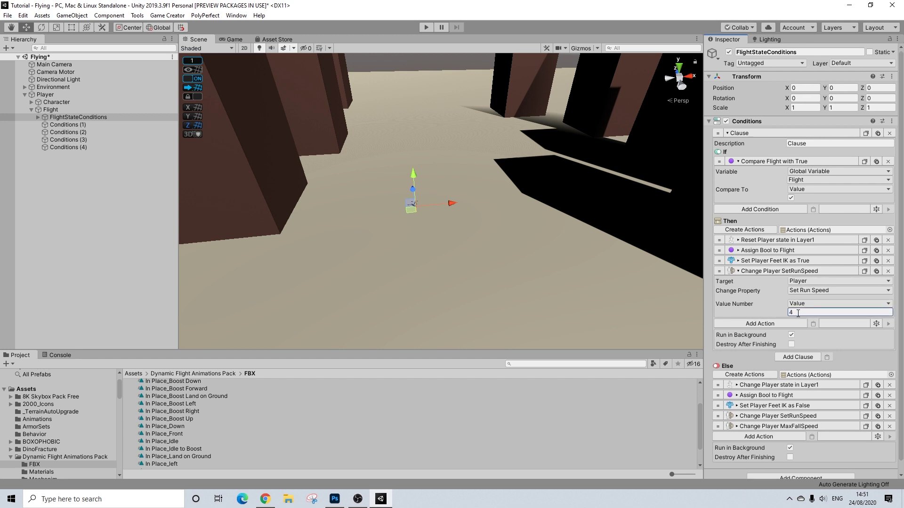
left_click(793, 272)
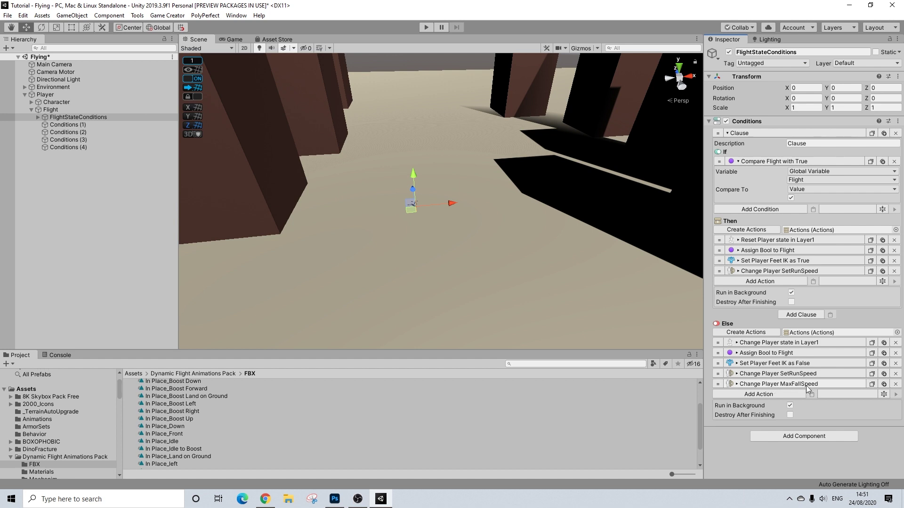
- Copy the Max Fall Speed action into the Then branch, set its value to -100, and collapse it
left_click(872, 384)
left_click(813, 281)
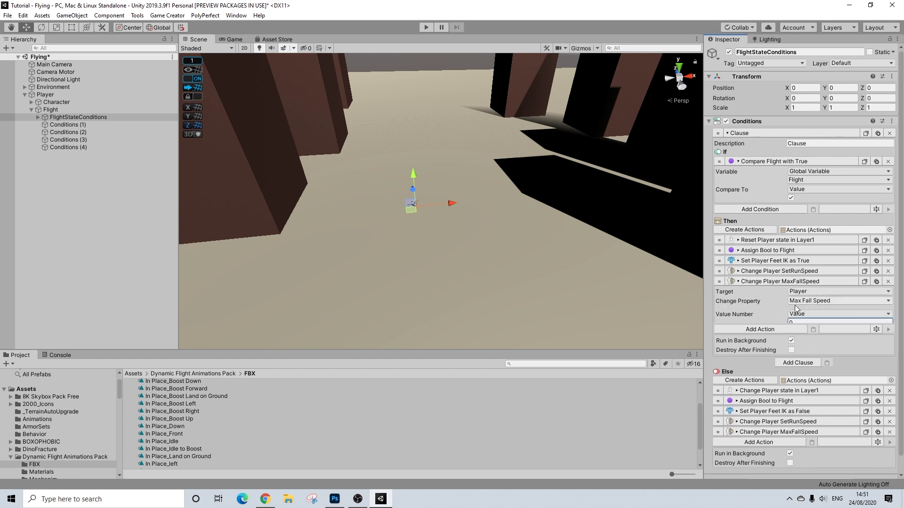
double_click(805, 322)
type("-100")
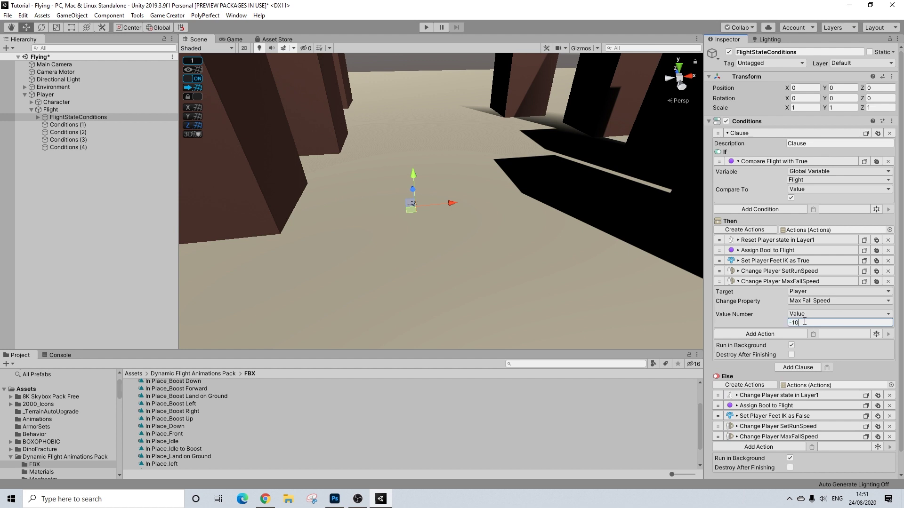
left_click(797, 282)
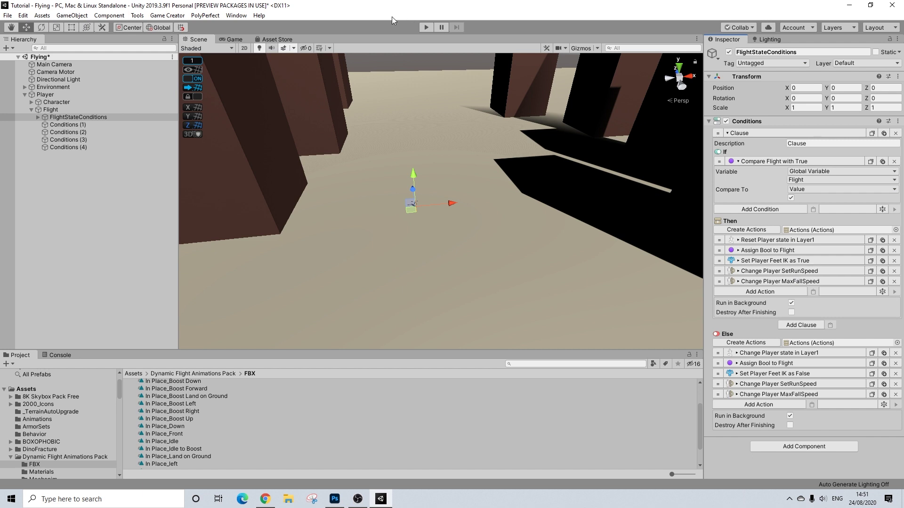
- Run the game, test the player's take-off and flight forward and sideways, and stop the game
left_click(427, 28)
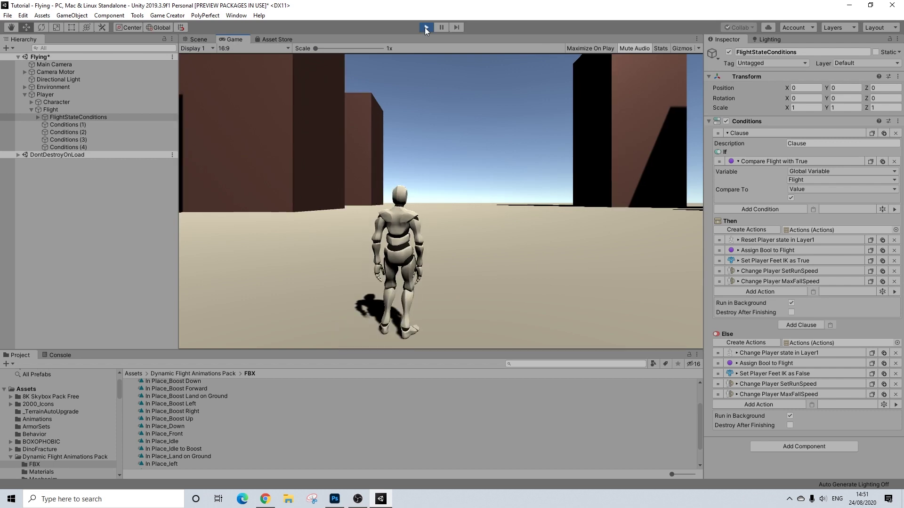
key("space")
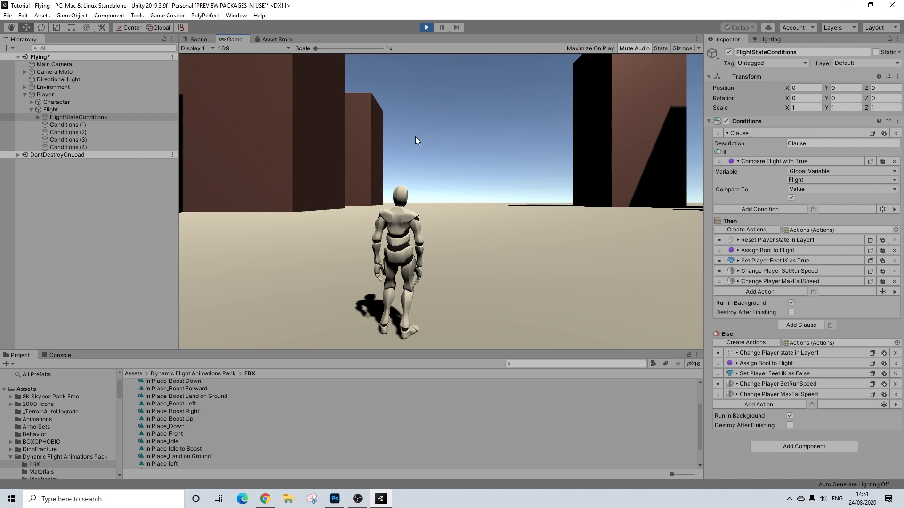
key("space")
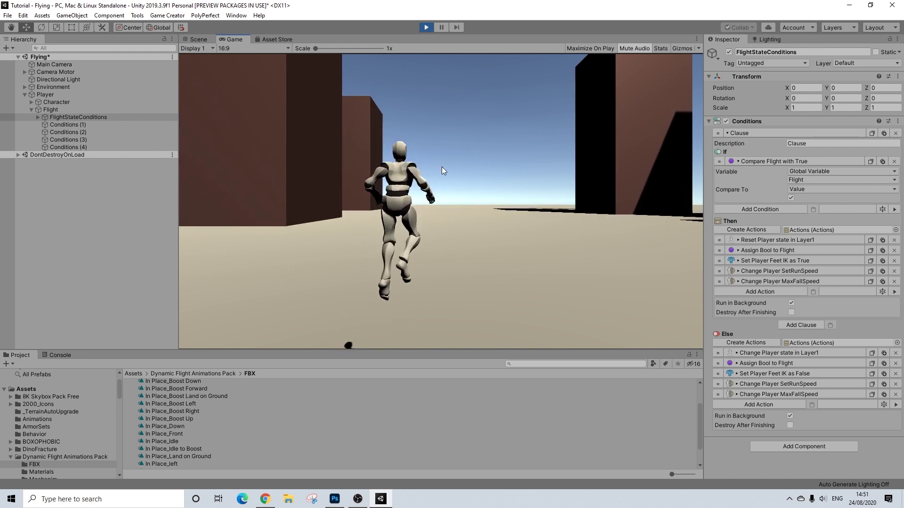
key("w")
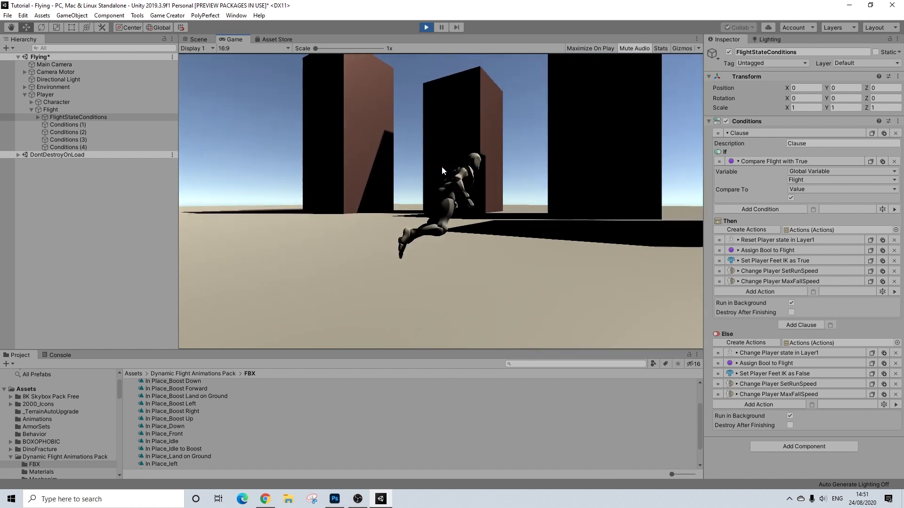
key("a")
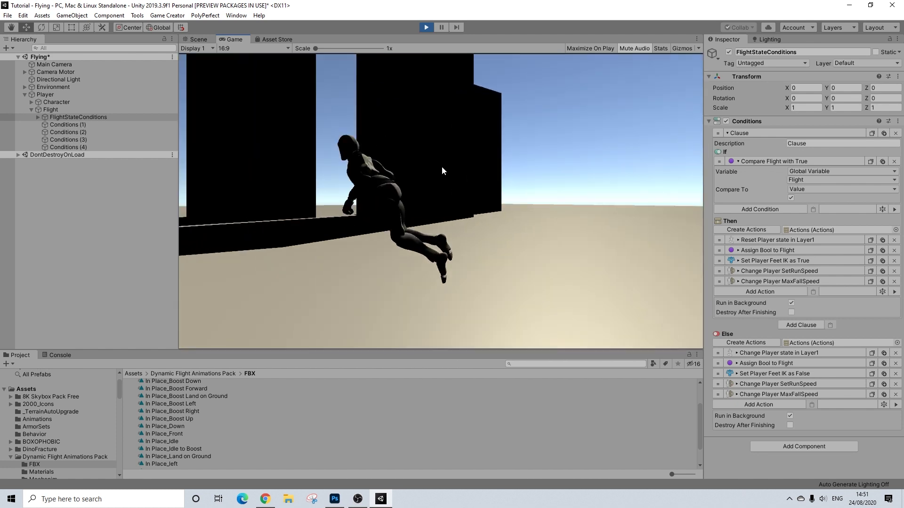
key("d")
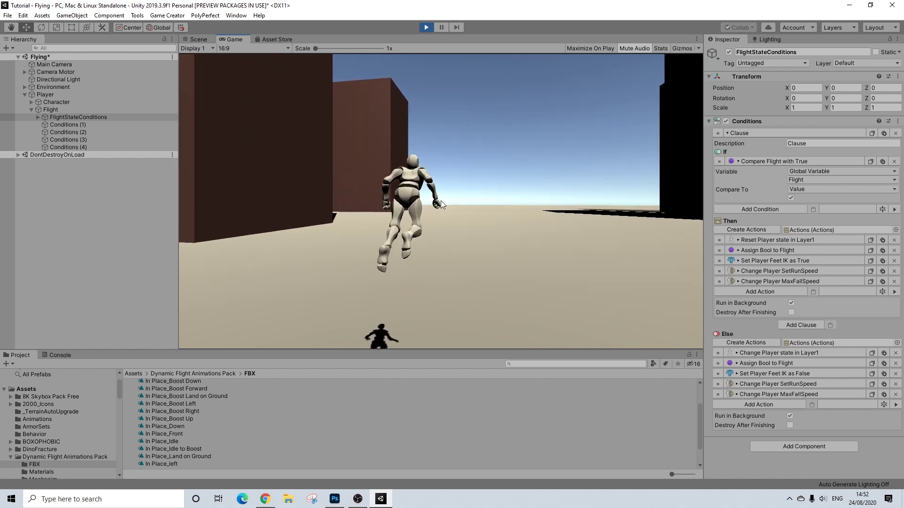
left_click(427, 27)
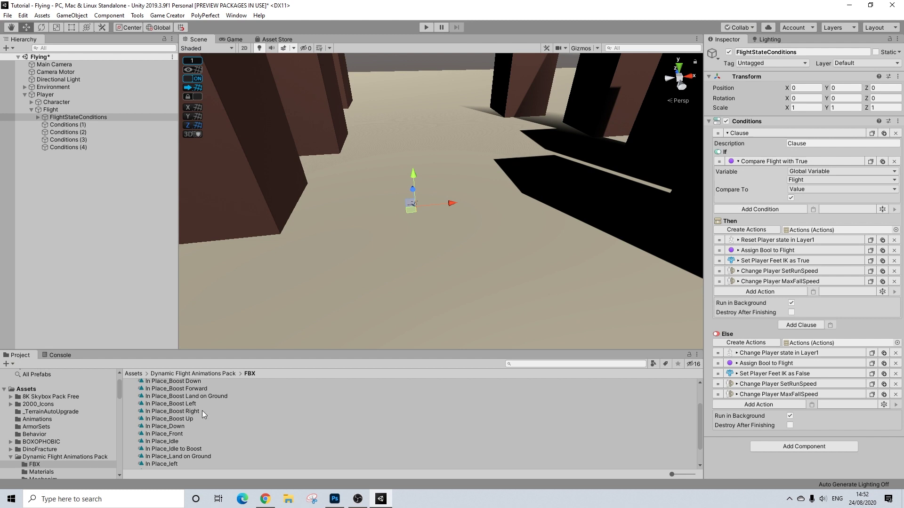
- Inspect the Dynamic Flight Animations (In-Place) model's import settings and preview its In Place_Back clip
scroll(179, 407, "up", 3)
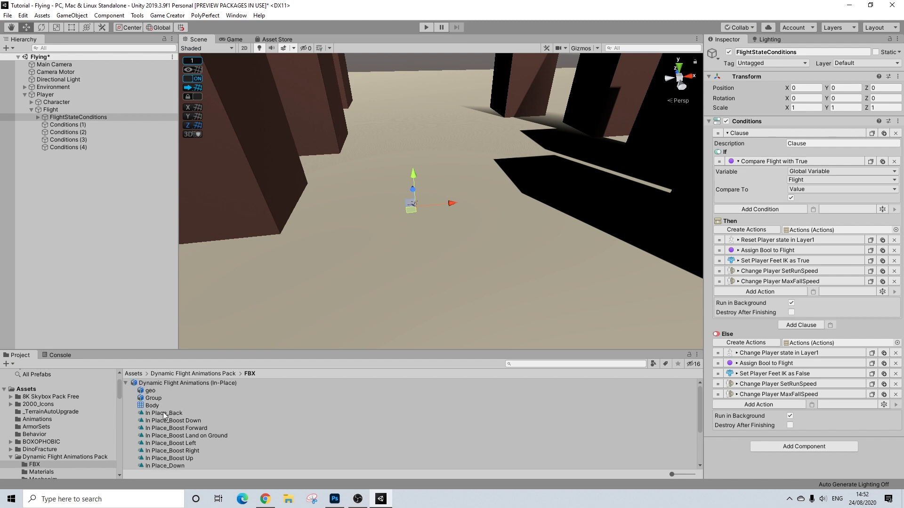
left_click(195, 384)
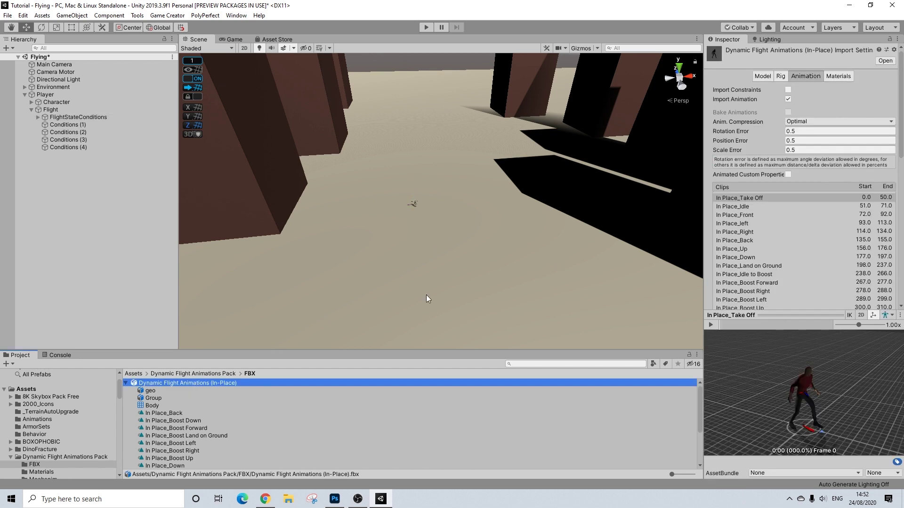
left_click(176, 414)
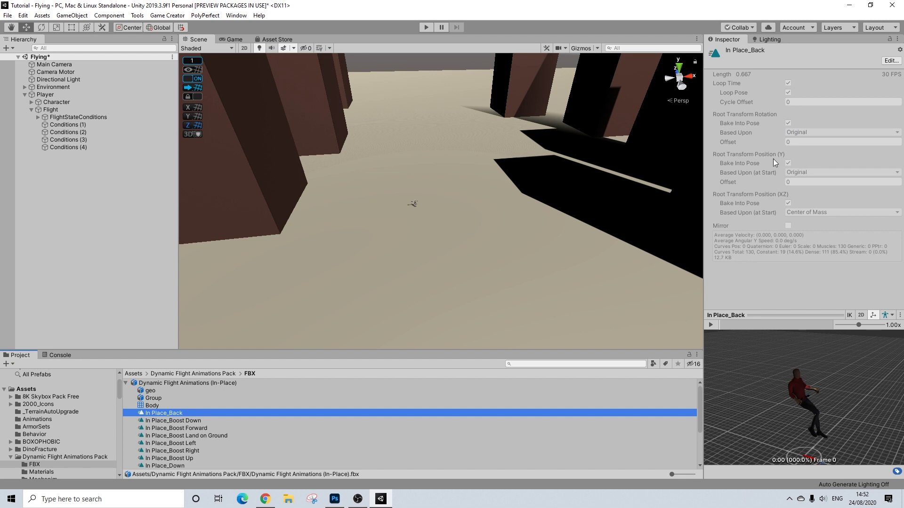
left_click(712, 325)
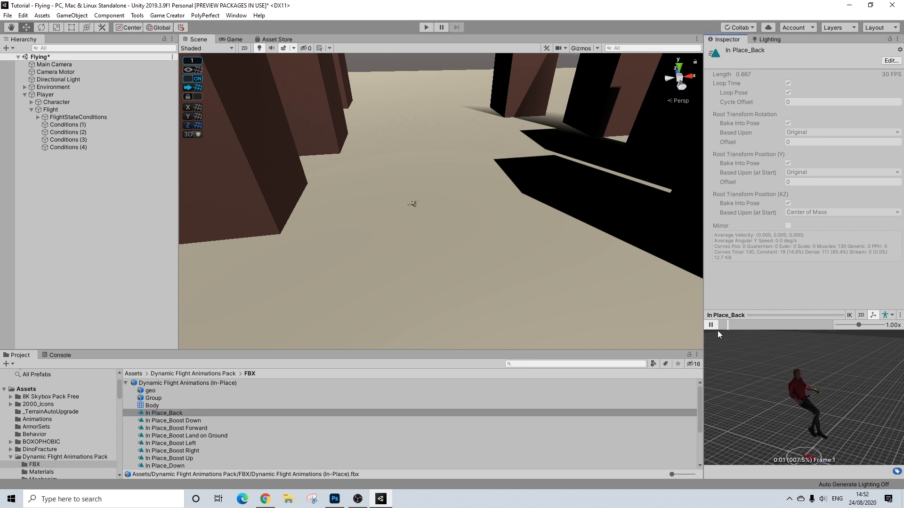
scroll(411, 204, "up", 5)
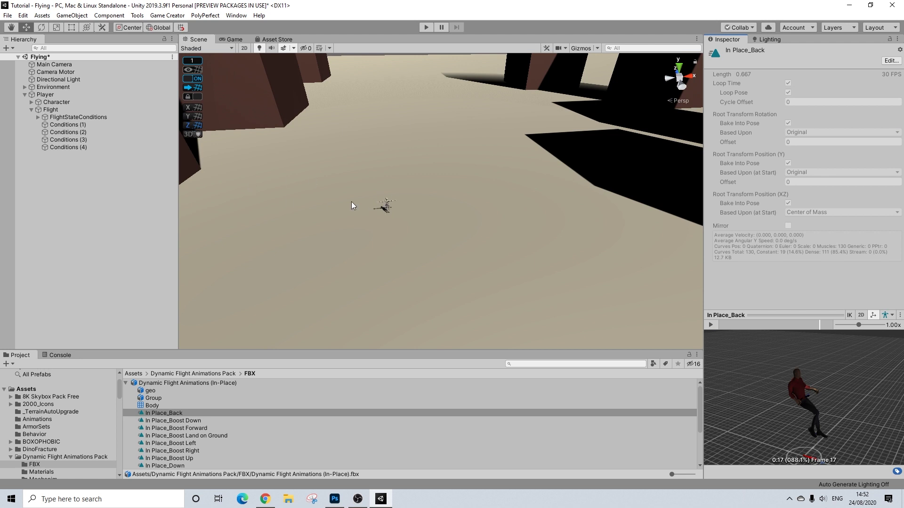
right_click_drag(370, 197, 366, 211)
middle_click_drag(365, 211, 505, 232)
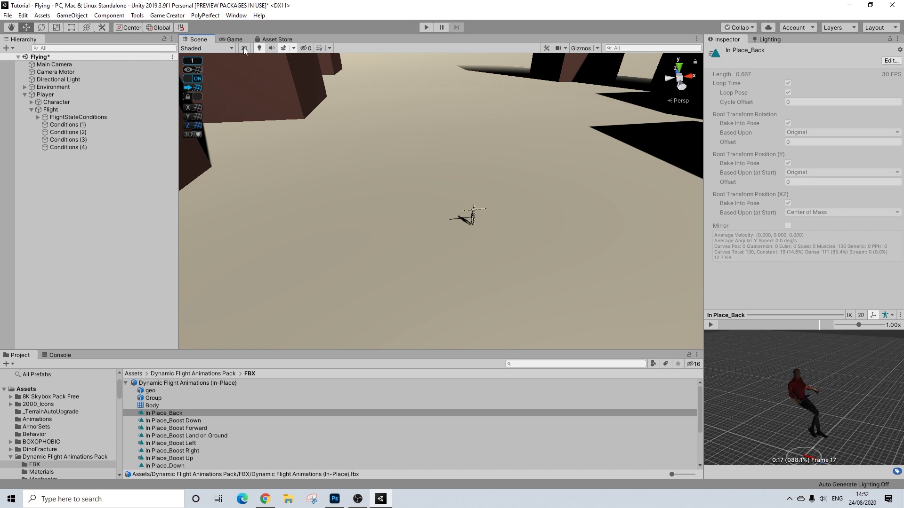
left_click_drag(522, 191, 501, 176, "alt")
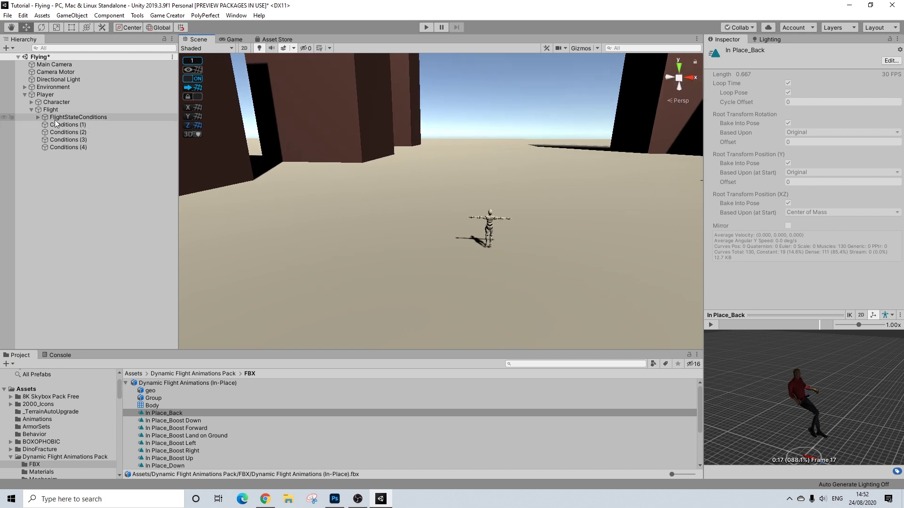
- Check the FlightStateConditions clause, run the game to test the player's flight, and stop the game
left_click(38, 117)
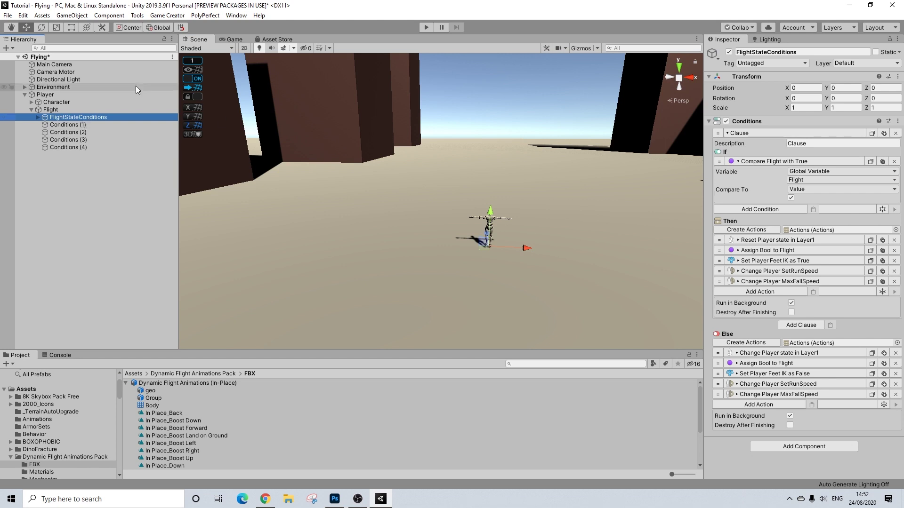
key("w")
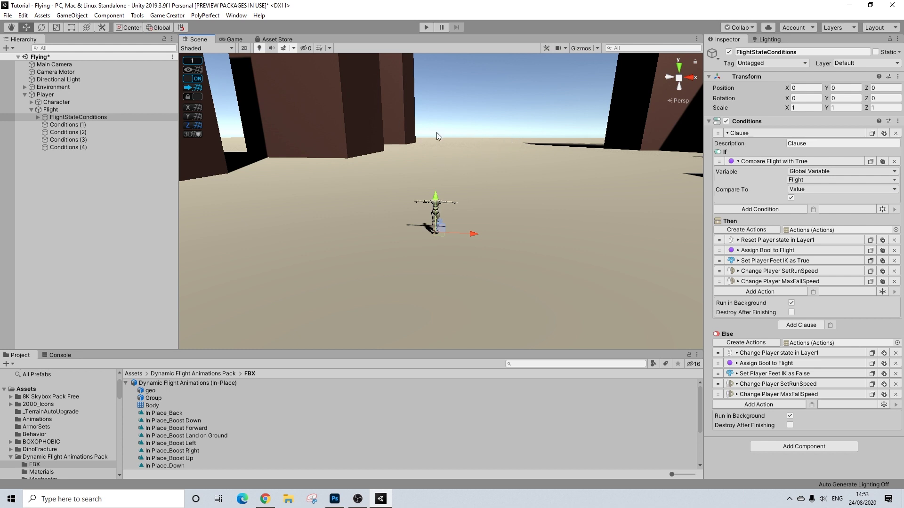
left_click(426, 27)
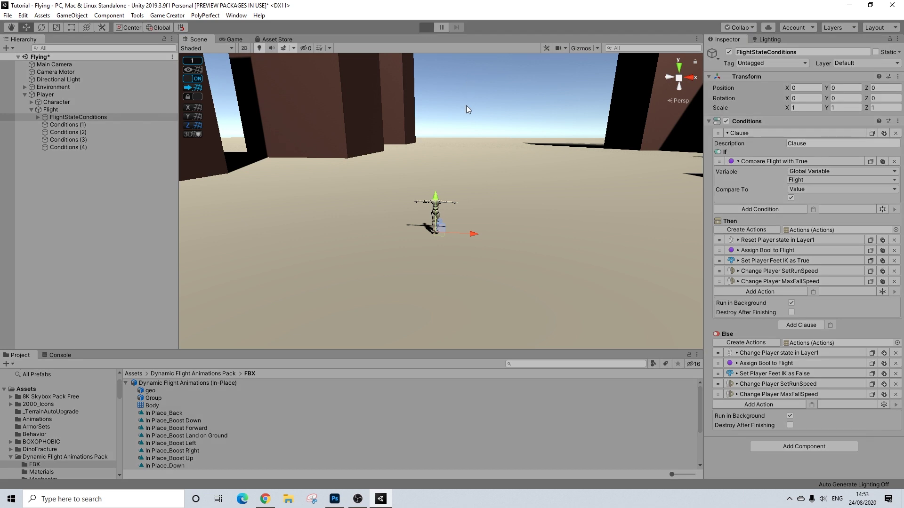
key("w")
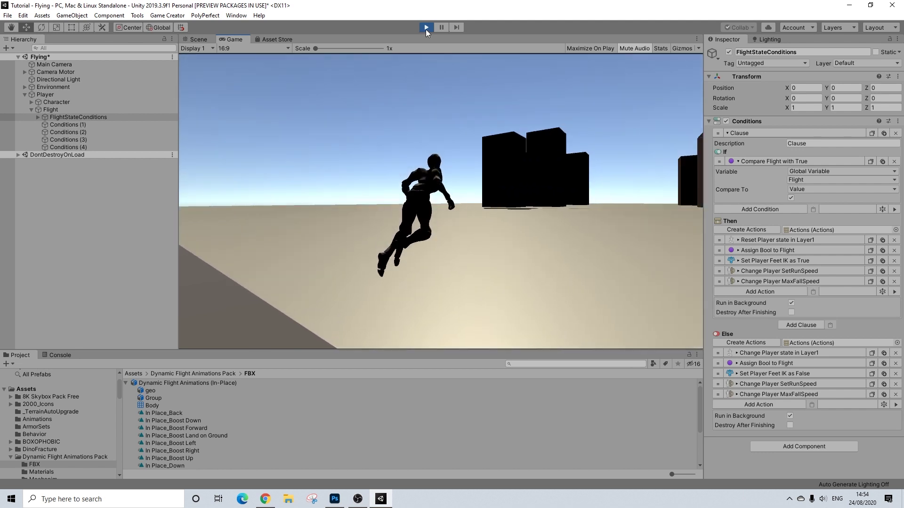
left_click(426, 27)
- Add a clause to Conditions (1) with a Variable Bool condition comparing the global variable Flight with true
left_click(71, 125)
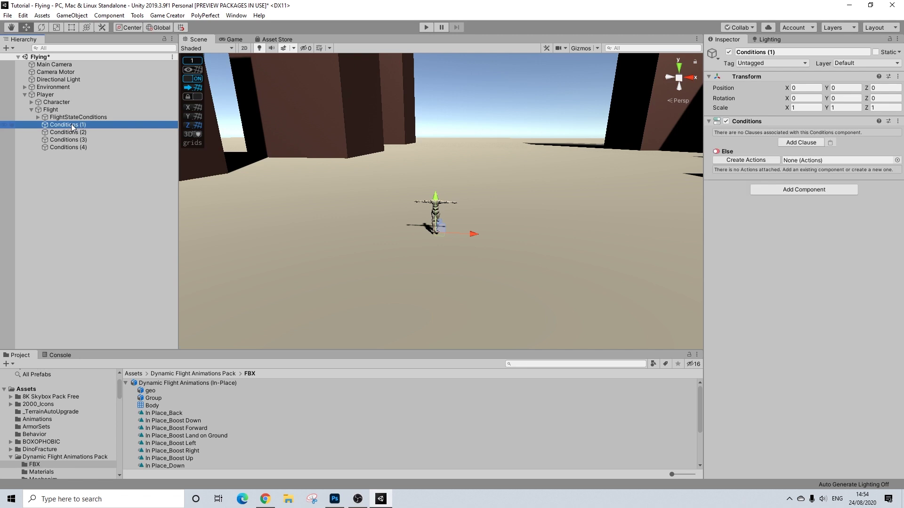
left_click(787, 142)
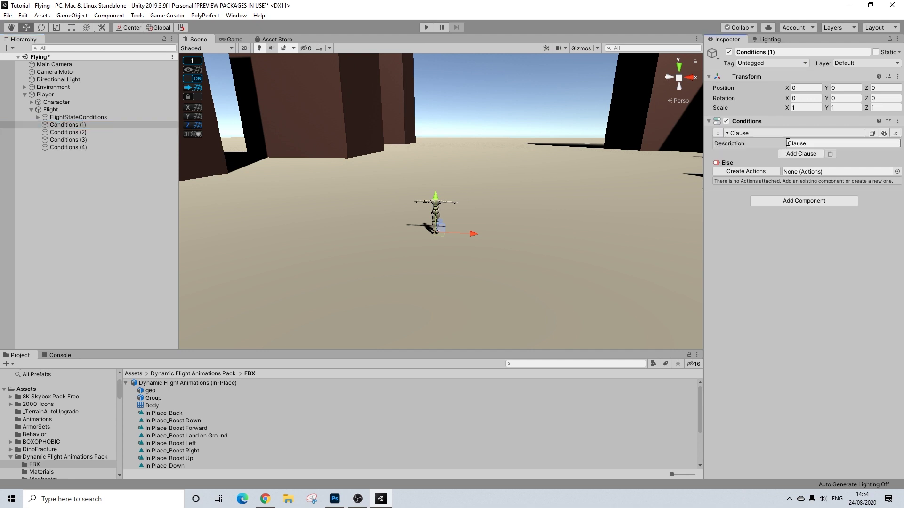
left_click(773, 161)
left_click(741, 198)
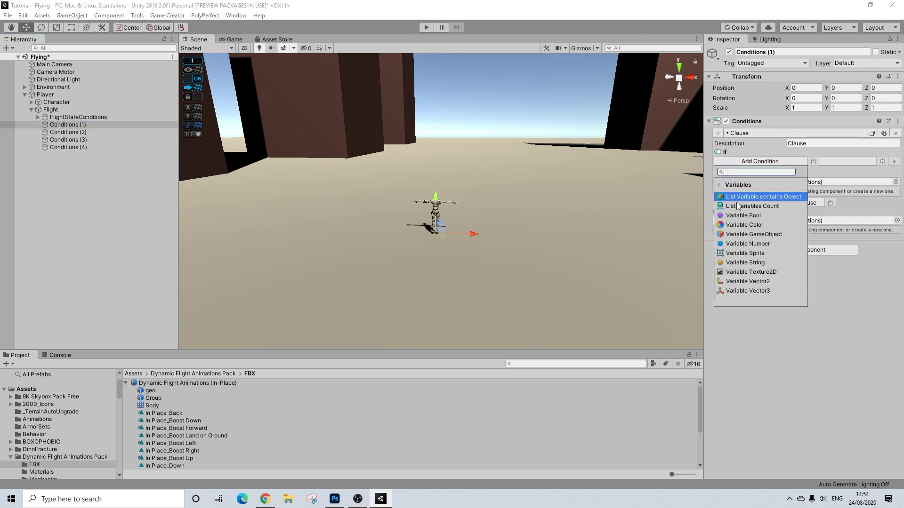
left_click(762, 216)
left_click(793, 179)
left_click(818, 275)
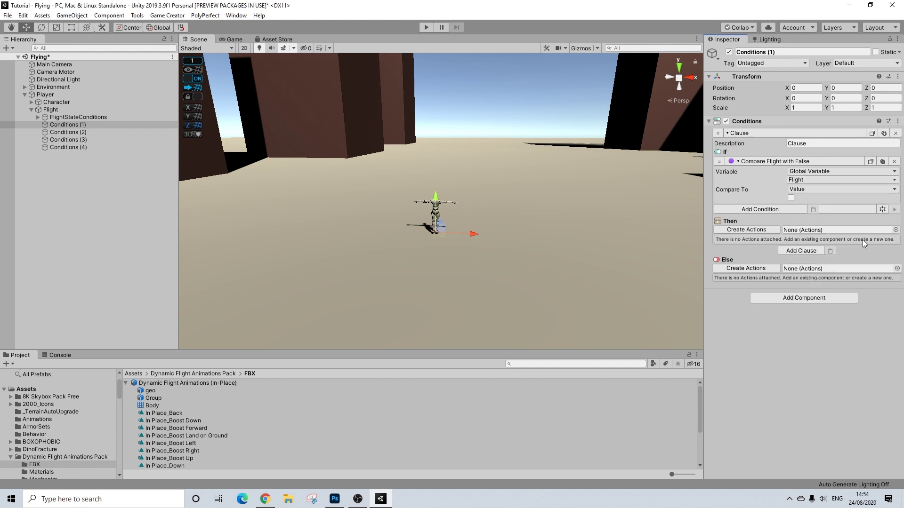
left_click(792, 199)
- Rename Conditions (1) as UpIn and Conditions (2) as UpOut
left_click(778, 53)
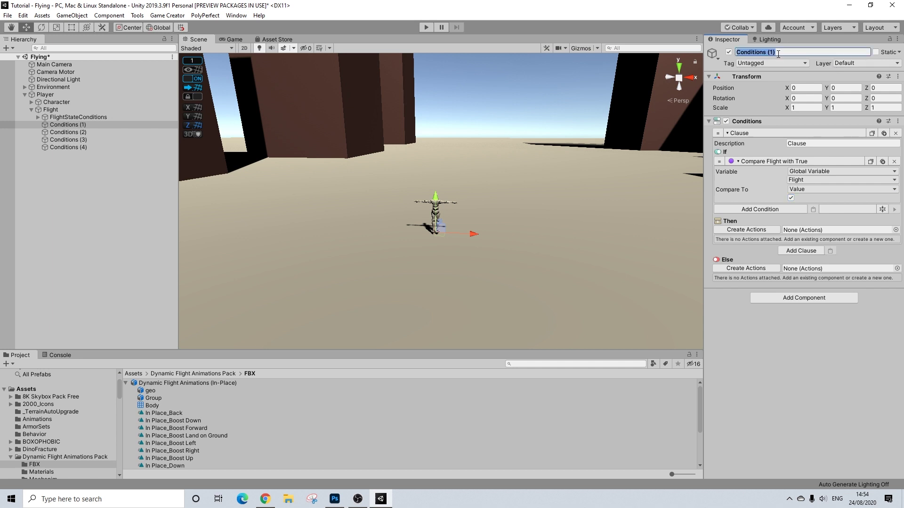
type("UpIn")
key("Return")
right_click(63, 132)
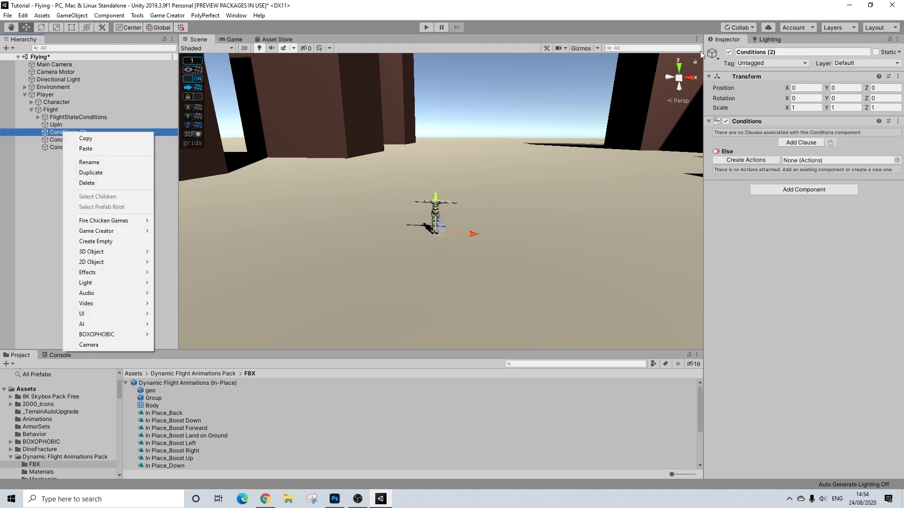
left_click(760, 53)
type("U")
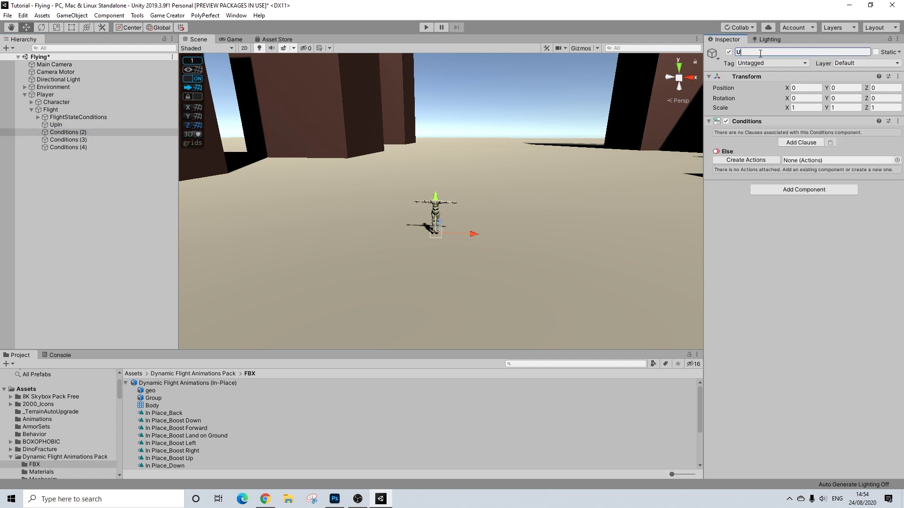
type("pOut")
key("Return")
- Copy UpIn's Compare Flight with True condition into a new clause on UpOut
left_click(55, 124)
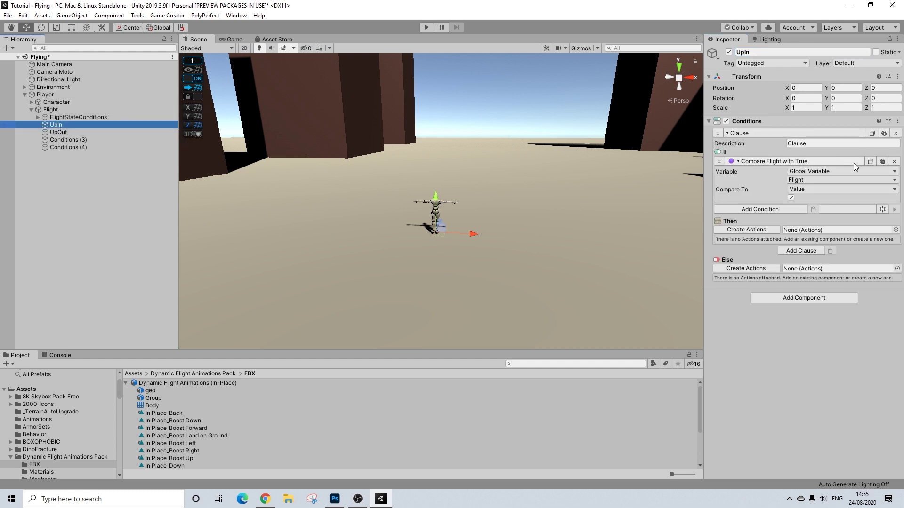
left_click(871, 162)
left_click(56, 132)
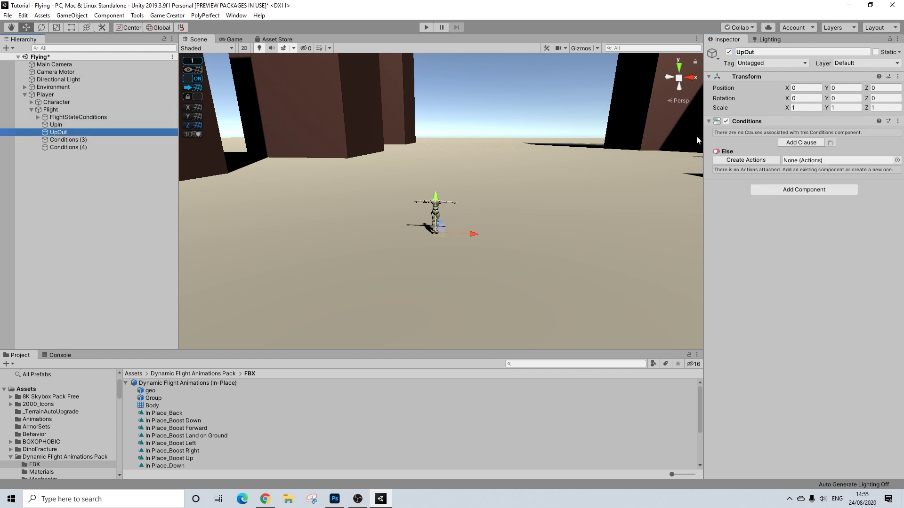
left_click(801, 142)
left_click(813, 163)
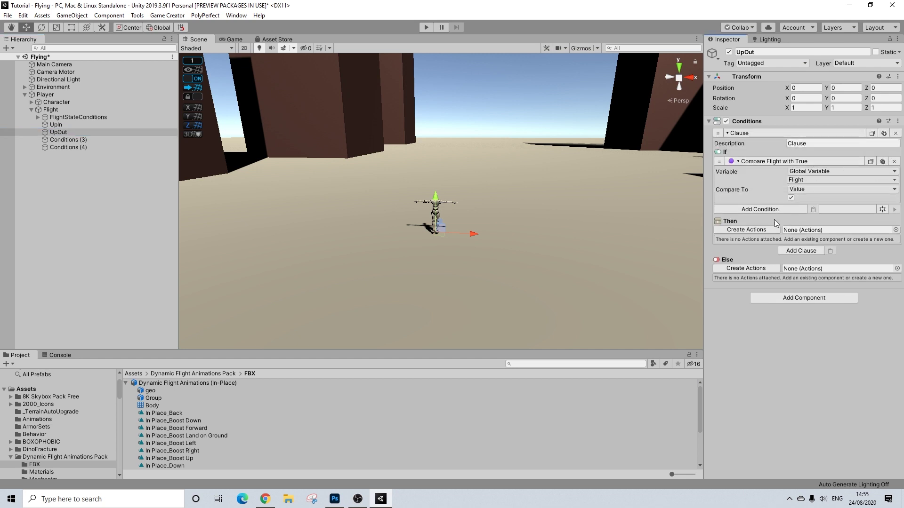
- Create an Actions object for the Then branch of both UpOut and UpIn
left_click(56, 124)
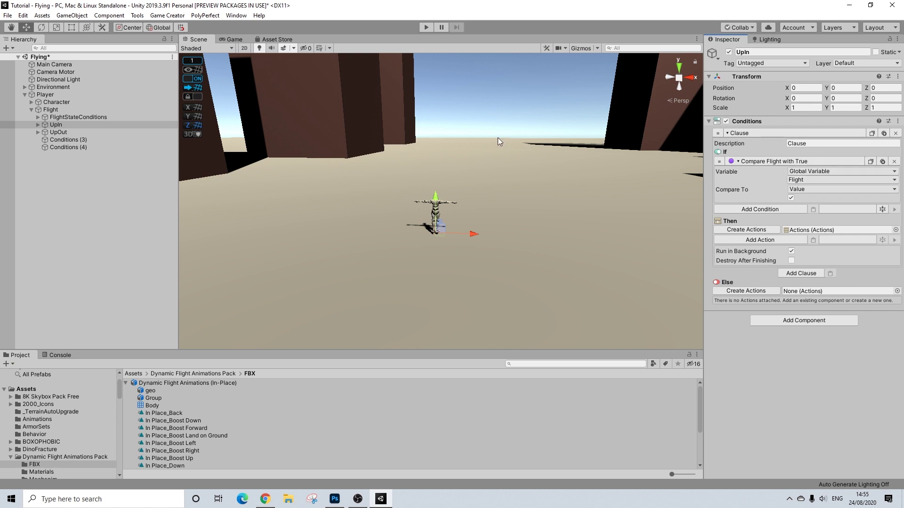
left_click(58, 132)
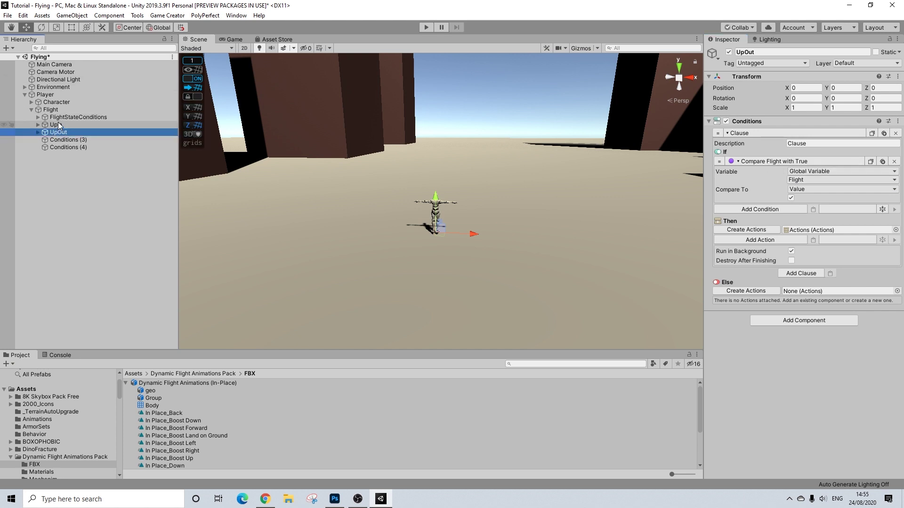
left_click(56, 125)
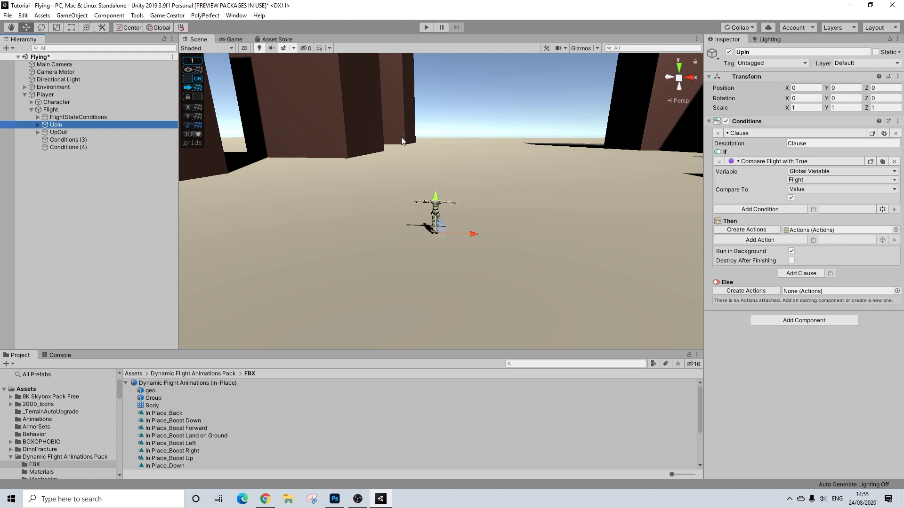
- Add a character property action to UpIn's Then branch that changes the player's Gravity to 3
left_click(753, 240)
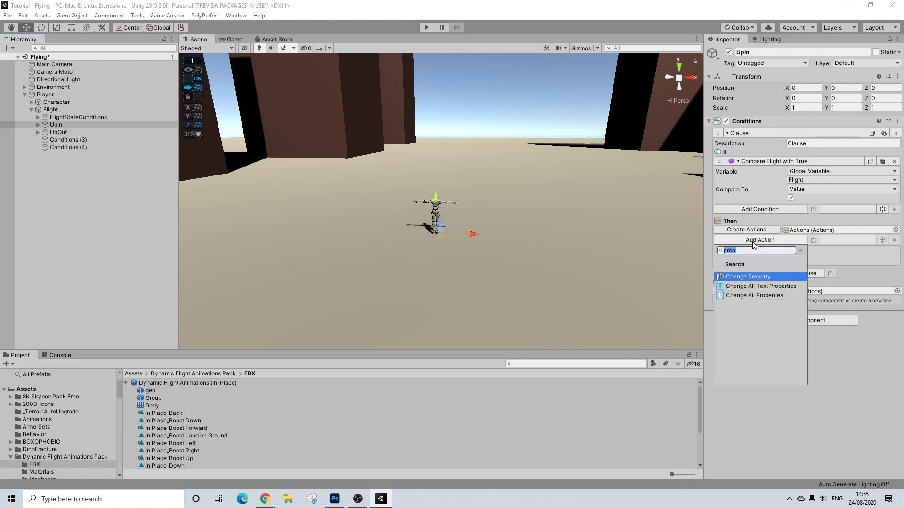
type("character prop")
key("Return")
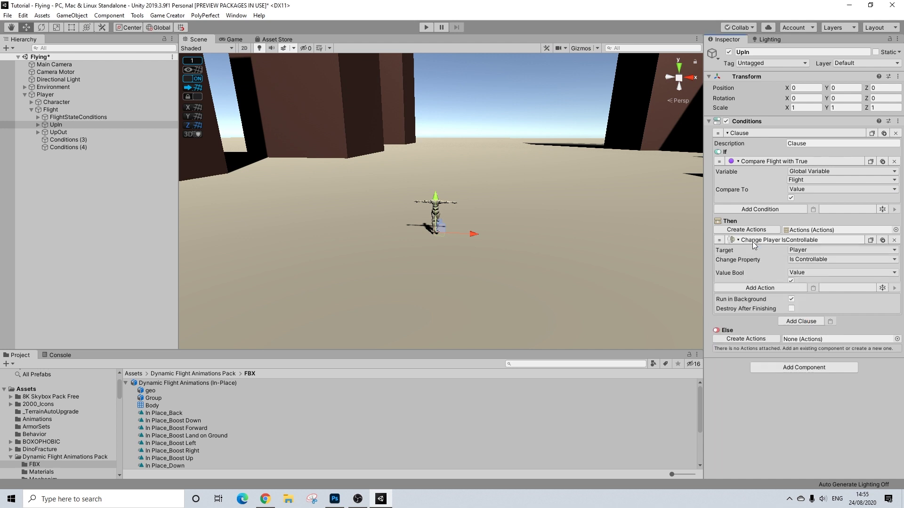
left_click(800, 259)
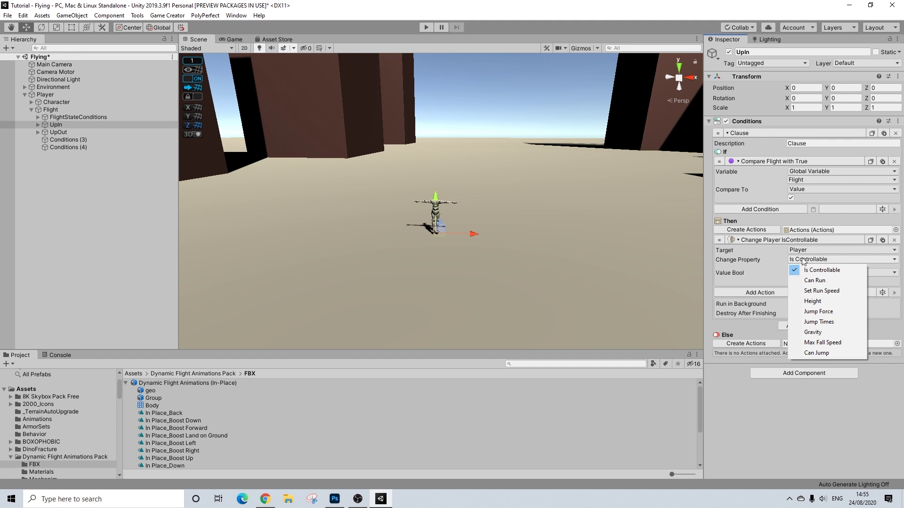
left_click(813, 332)
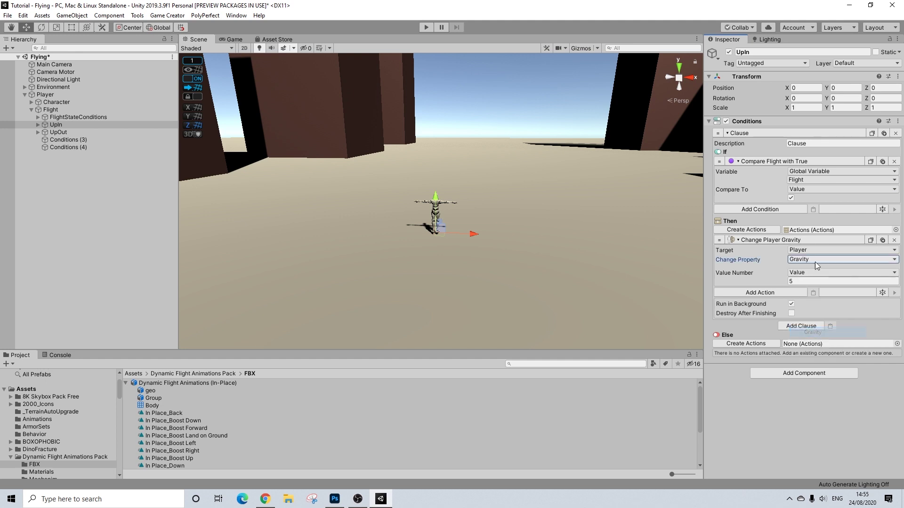
left_click(794, 281)
type("3")
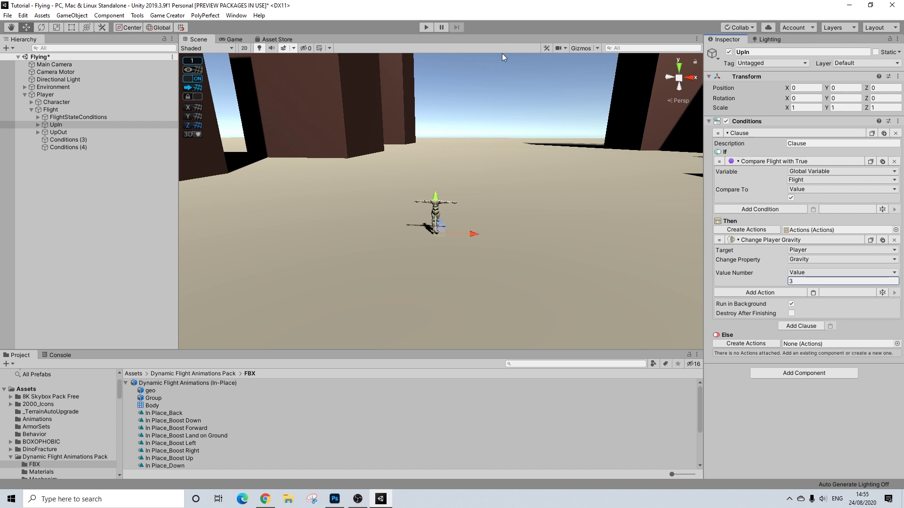
- Copy the Change Player Gravity action into UpOut's Then branch, set its value to -9.81, and compare both objects
left_click(55, 131)
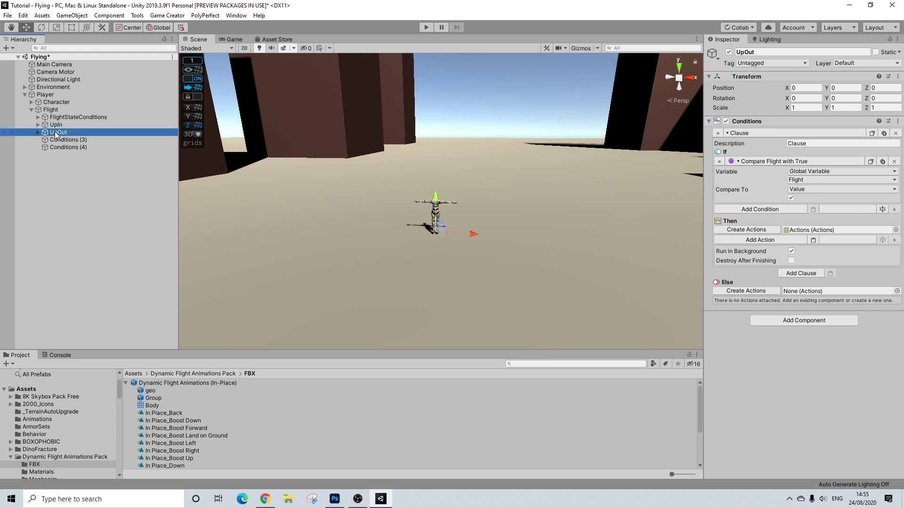
left_click(811, 239)
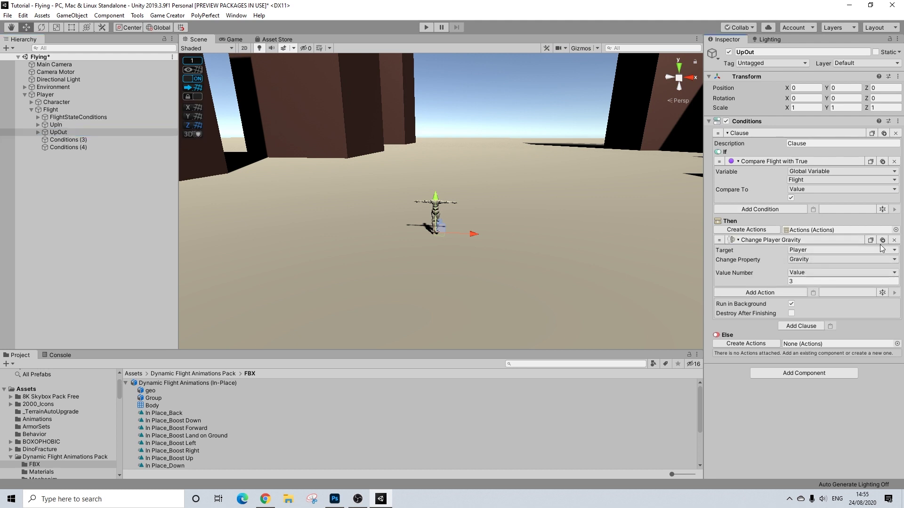
left_click(810, 282)
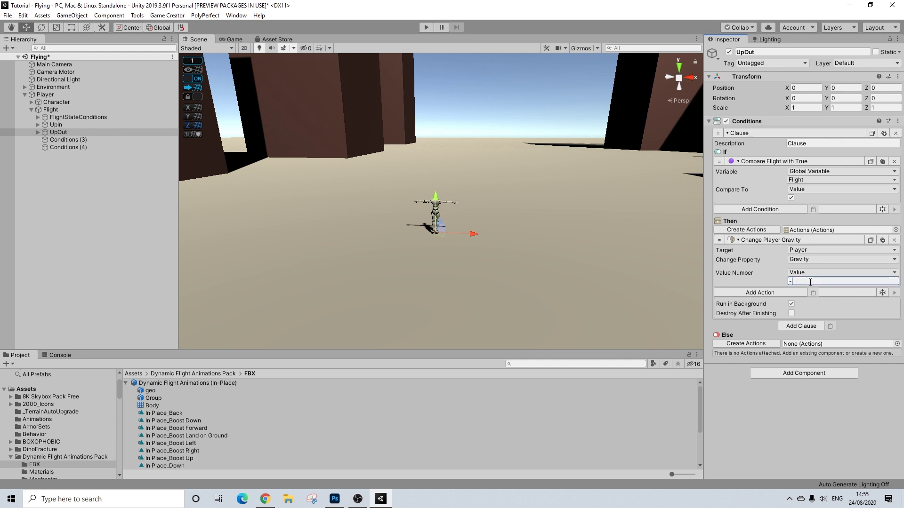
type("-9.81")
left_click(56, 125)
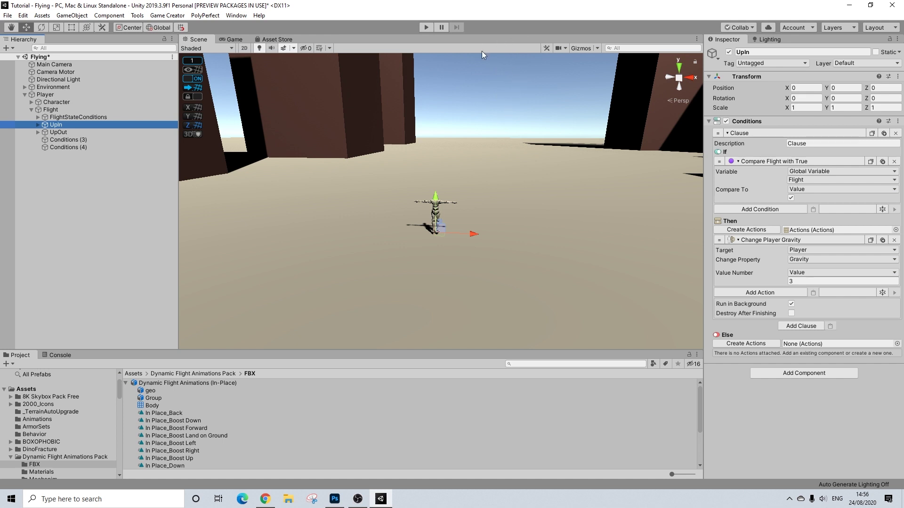
left_click(60, 132)
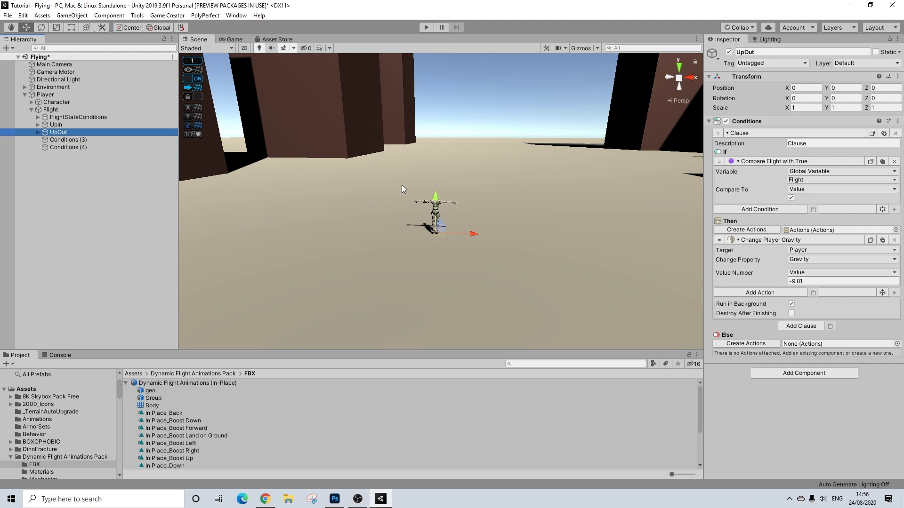
- Rename Conditions (3) as DownIn and Conditions (4) as DownOut
left_click(136, 140)
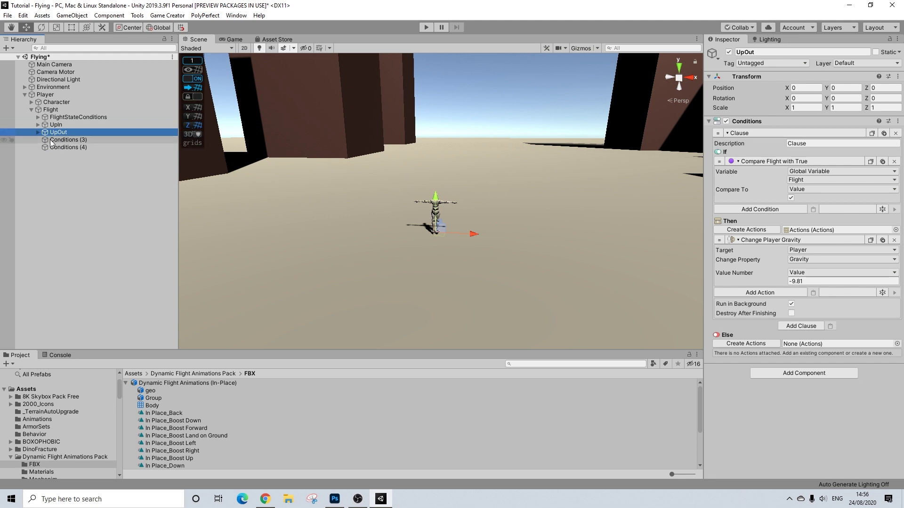
left_click(775, 53)
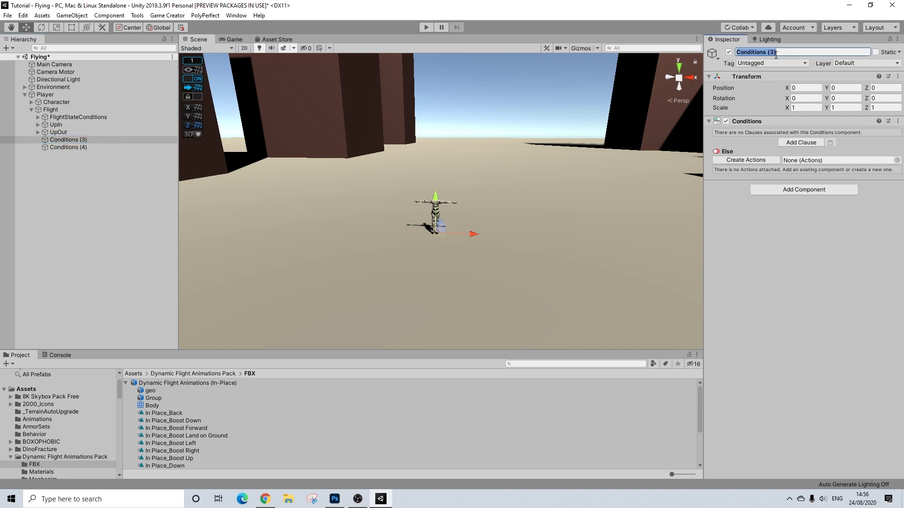
type("DownIn")
key("Return")
left_click(86, 148)
left_click(810, 55)
left_click(812, 55)
type("DownOut")
key("Return")
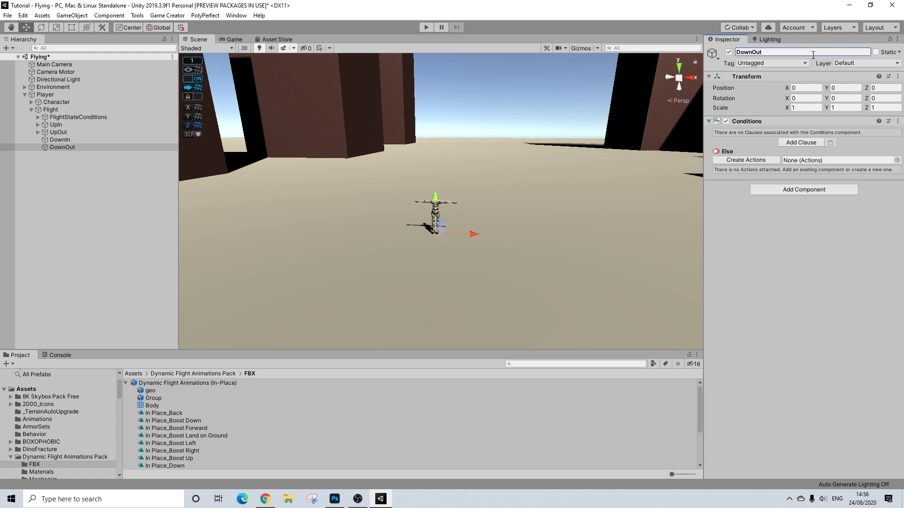
- Add a clause with a new Then Actions object to both DownOut and DownIn
left_click(800, 142)
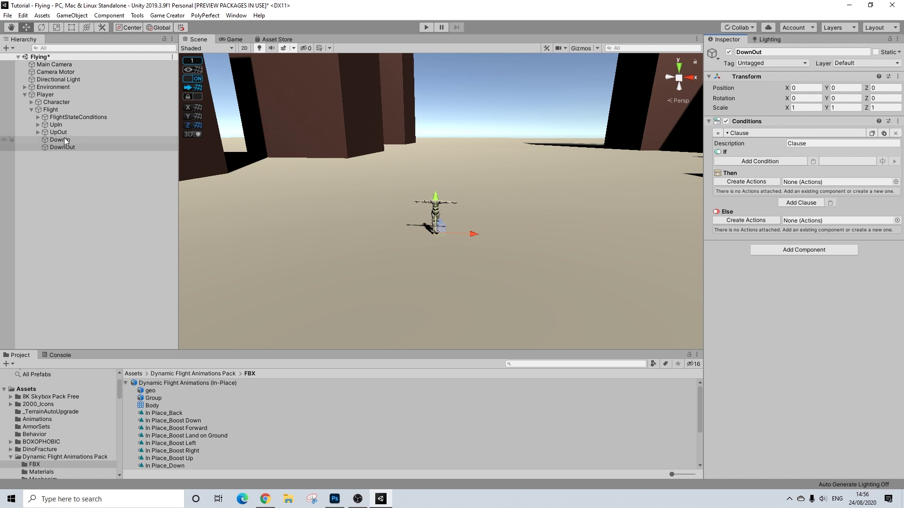
left_click(741, 182)
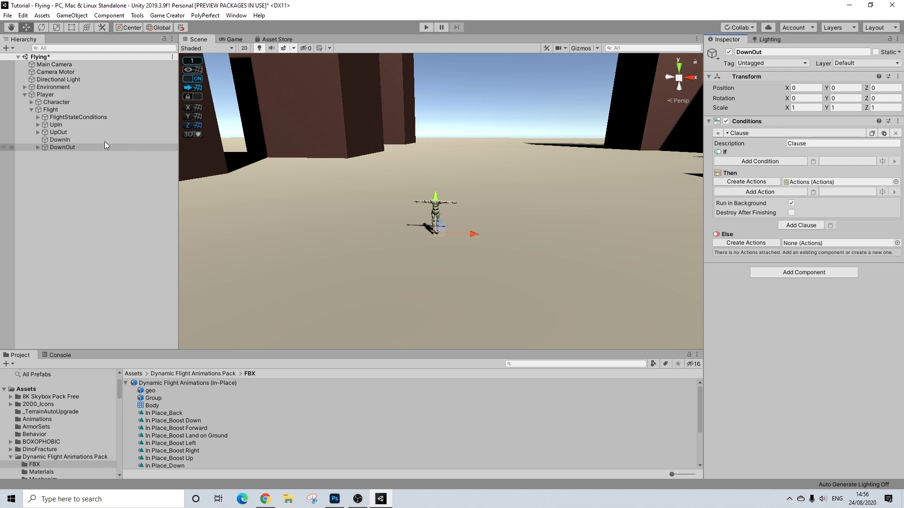
left_click(58, 140)
left_click(801, 144)
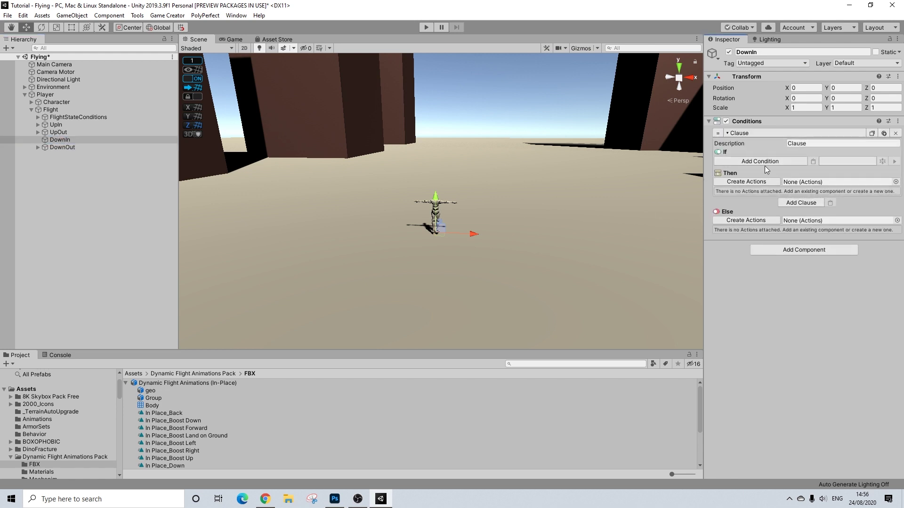
left_click(753, 183)
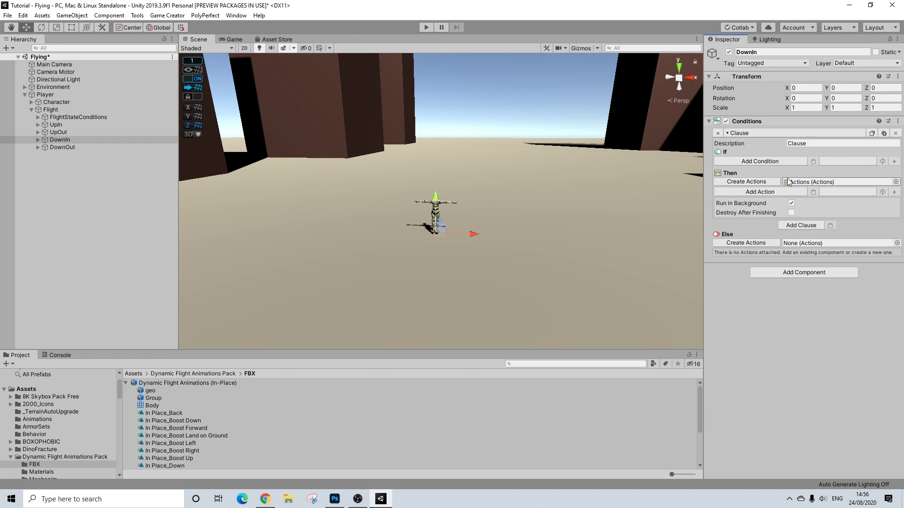
- Copy UpIn's condition comparing the global variable Flight with True into the If section of both DownIn and DownOut
left_click(57, 125)
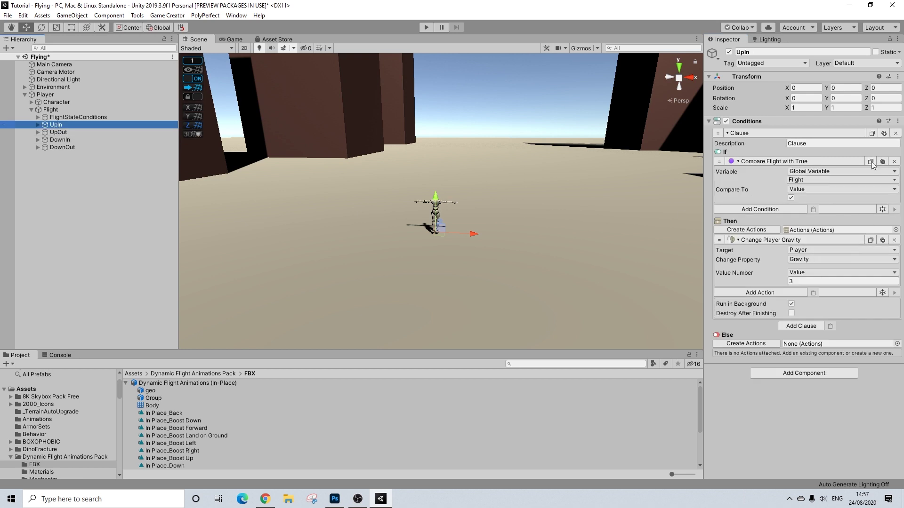
left_click(59, 140)
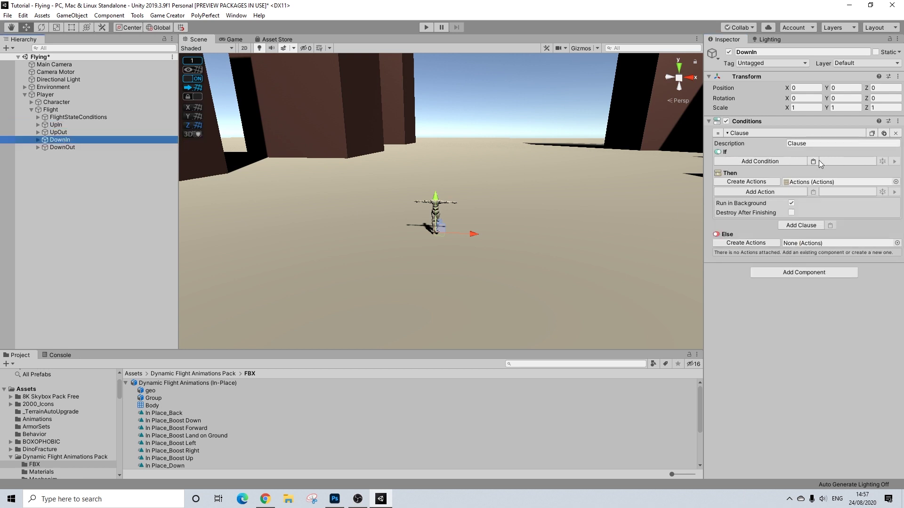
left_click(813, 161)
left_click(871, 161)
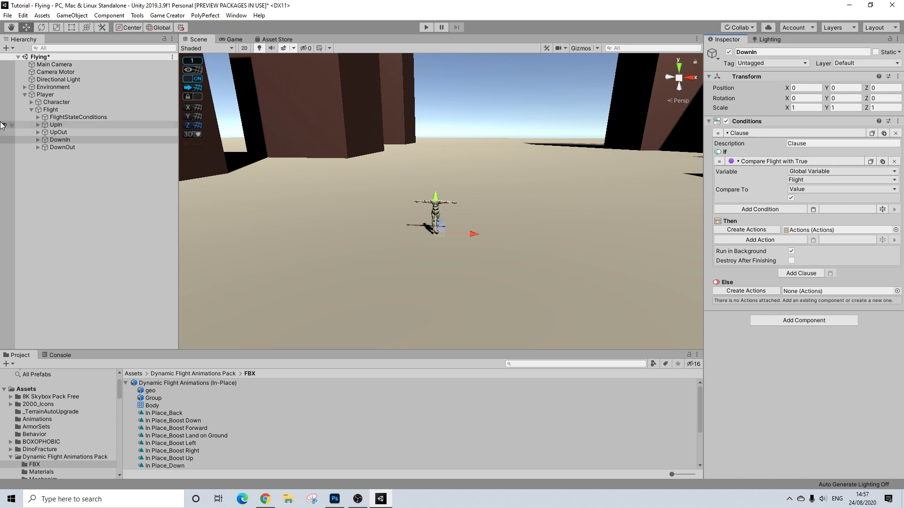
left_click(69, 147)
left_click(813, 161)
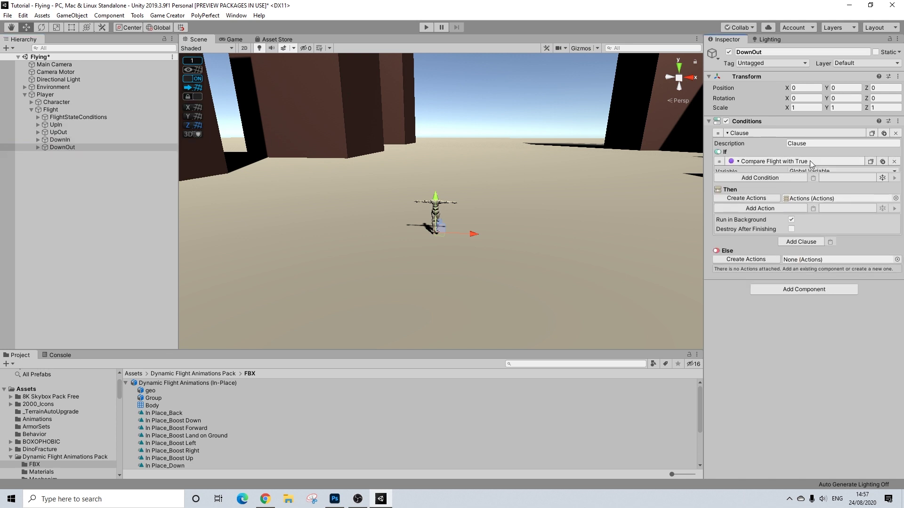
- Copy the Change Player Gravity action from UpIn into the Then branch of DownIn
left_click(86, 124)
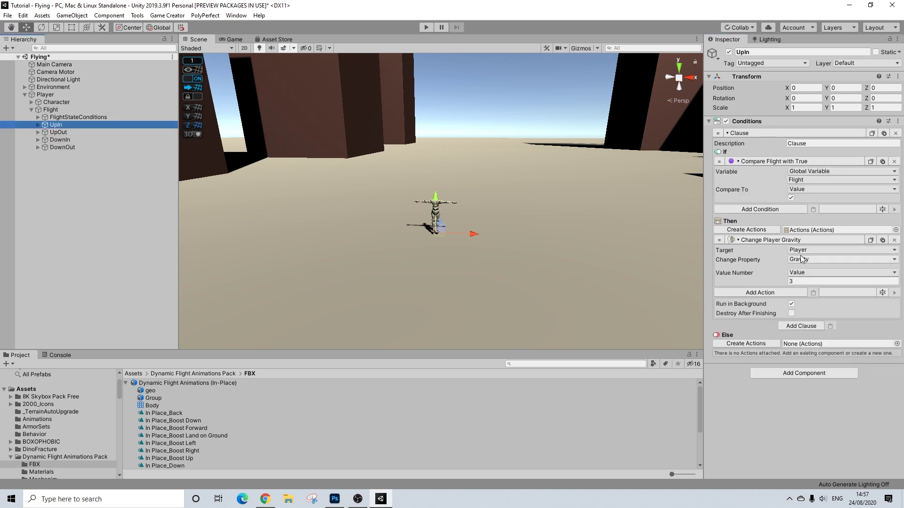
left_click(871, 240)
left_click(57, 140)
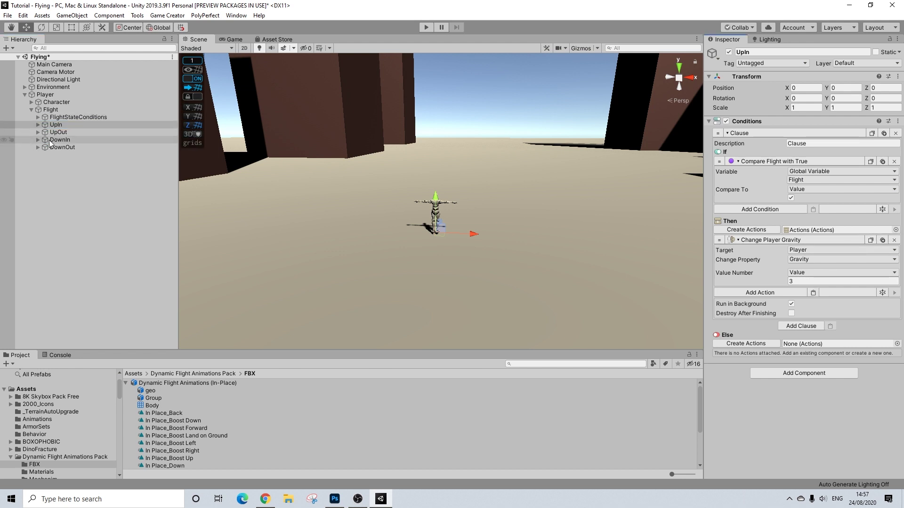
left_click(815, 240)
left_click(817, 241)
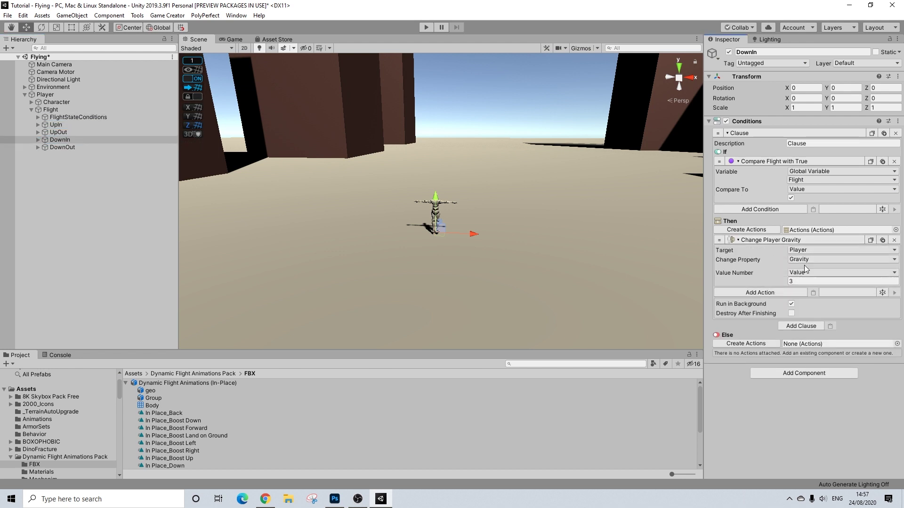
- Change DownIn's player property action to Max Fall Speed with a value of -30
left_click(806, 259)
left_click(815, 344)
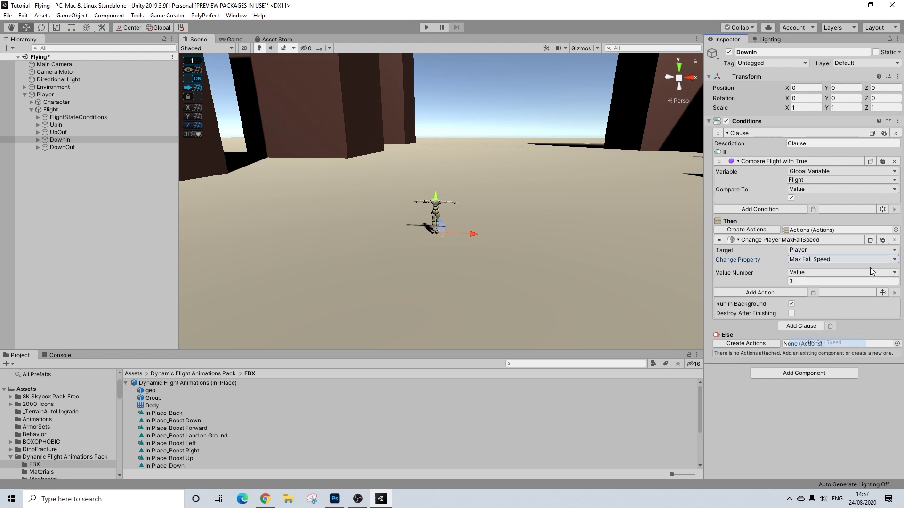
left_click(837, 282)
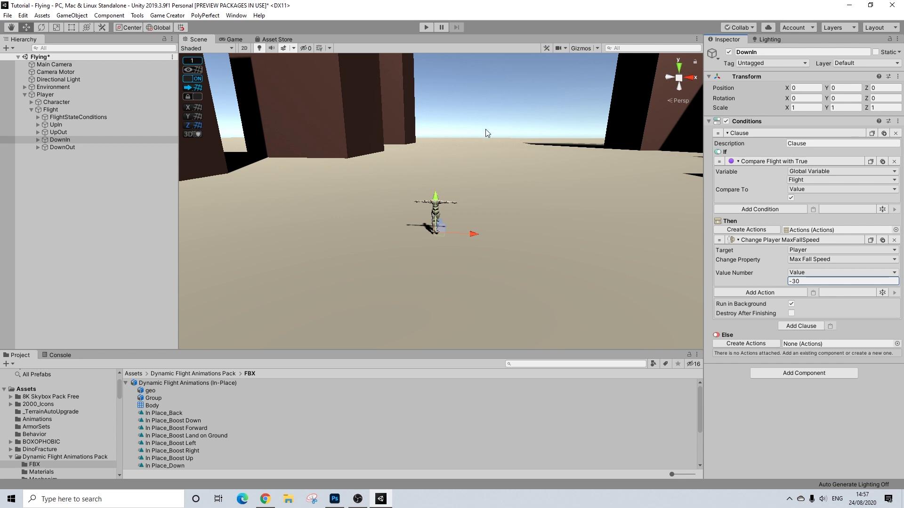
- Copy the Max Fall Speed action from DownIn to DownOut's actions and set its value to 0
left_click(63, 126)
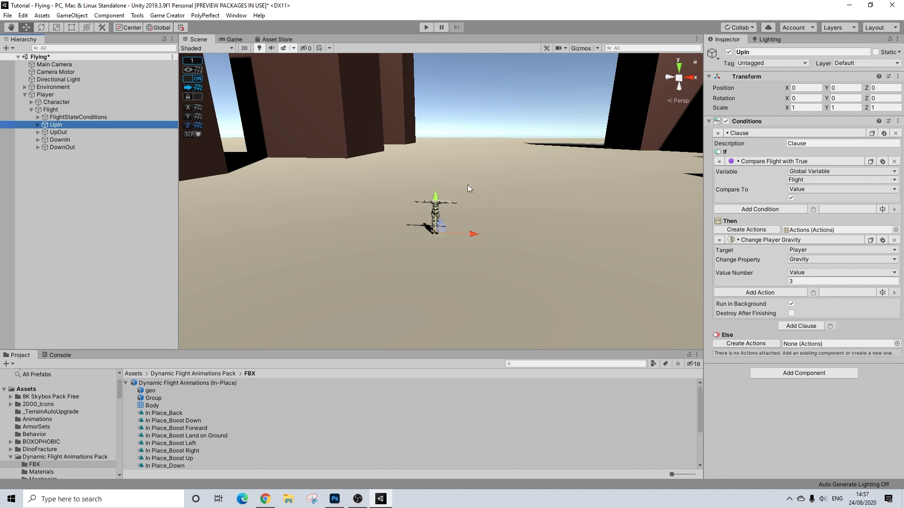
left_click(61, 139)
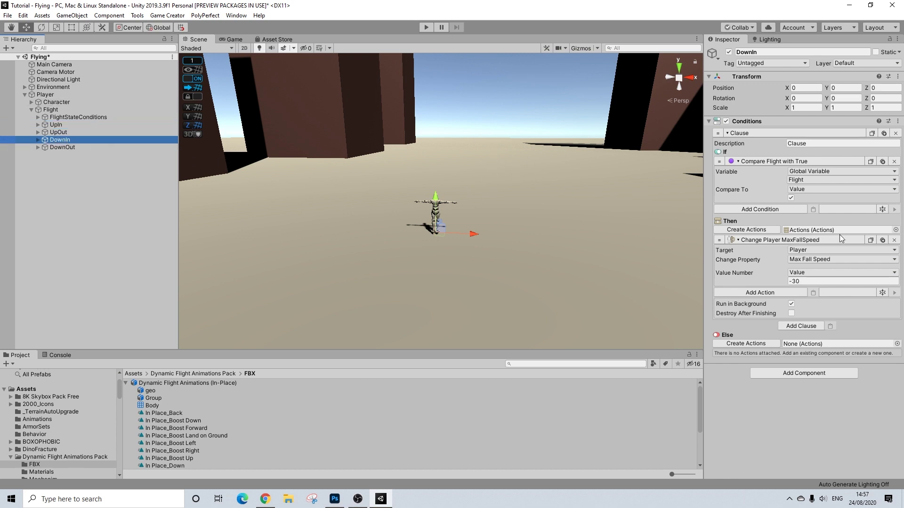
left_click(62, 147)
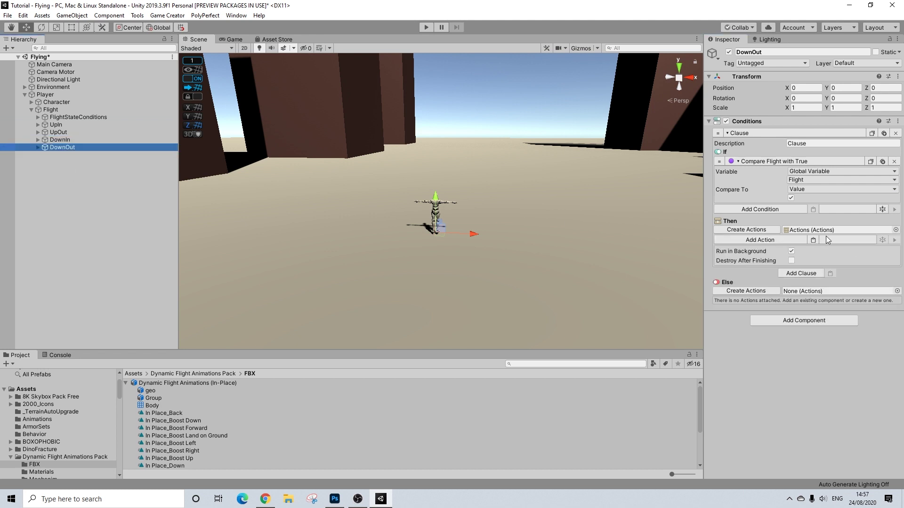
left_click(812, 239)
left_click(809, 282)
type("0")
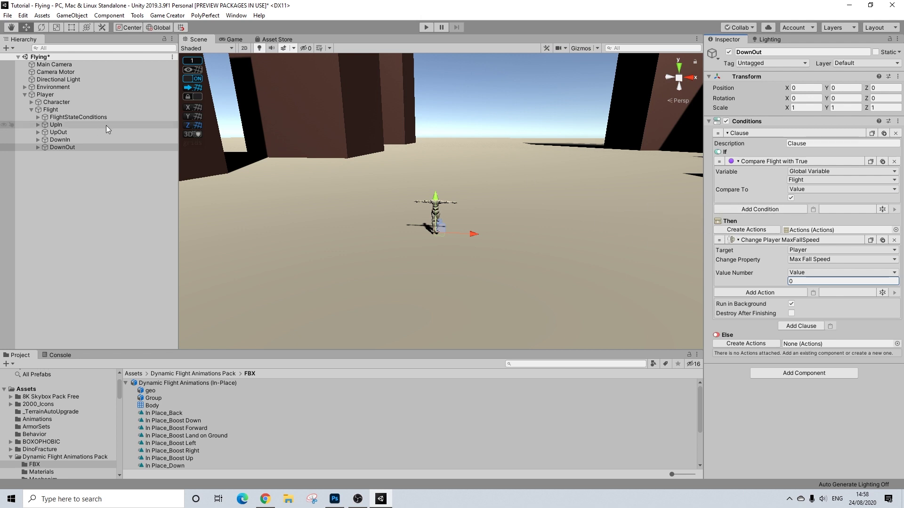
- Run the game and test the flight controls by flying the character up over the buildings and landing on a rooftop
left_click(427, 27)
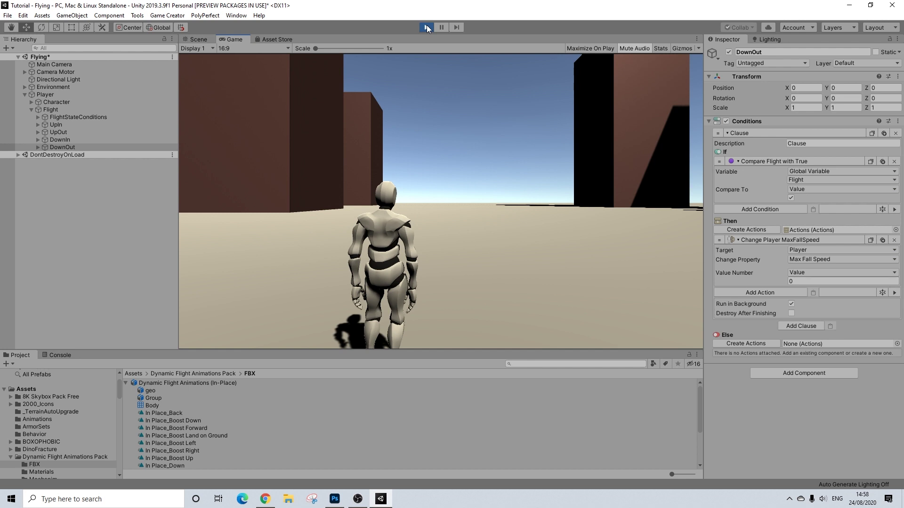
key("w")
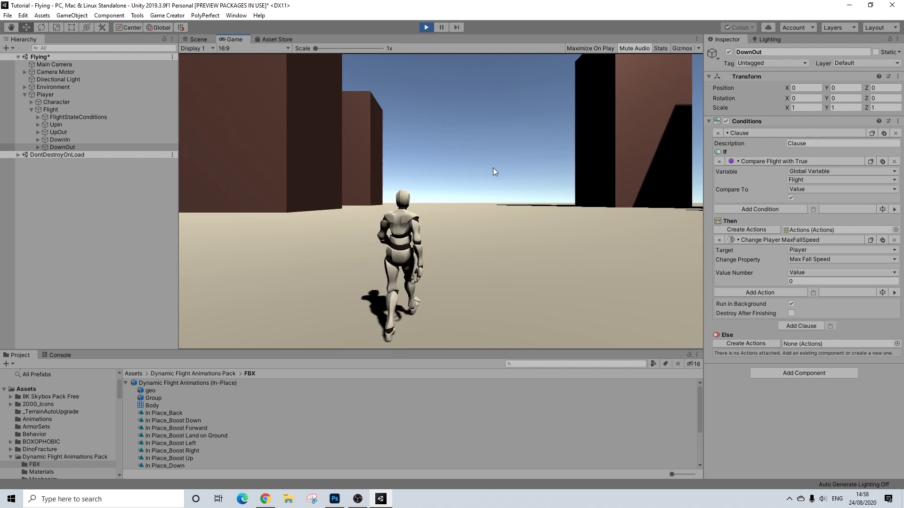
key("w")
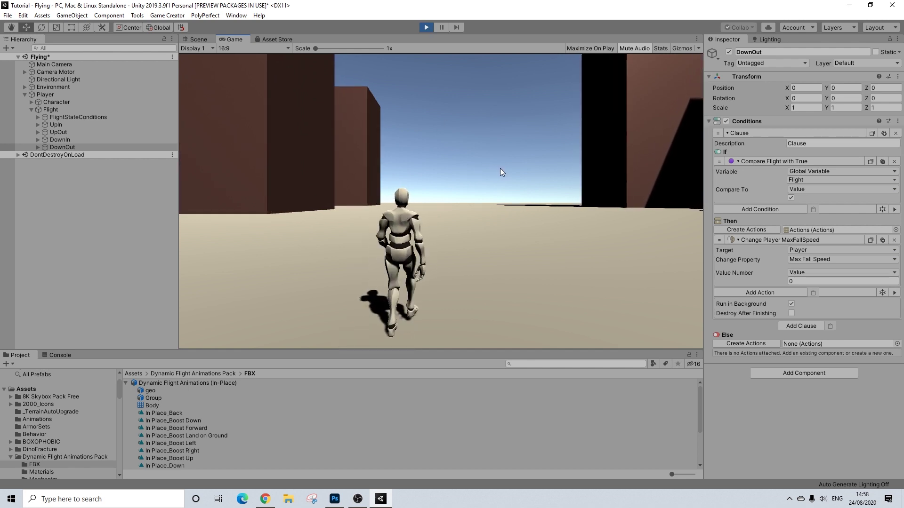
key("w")
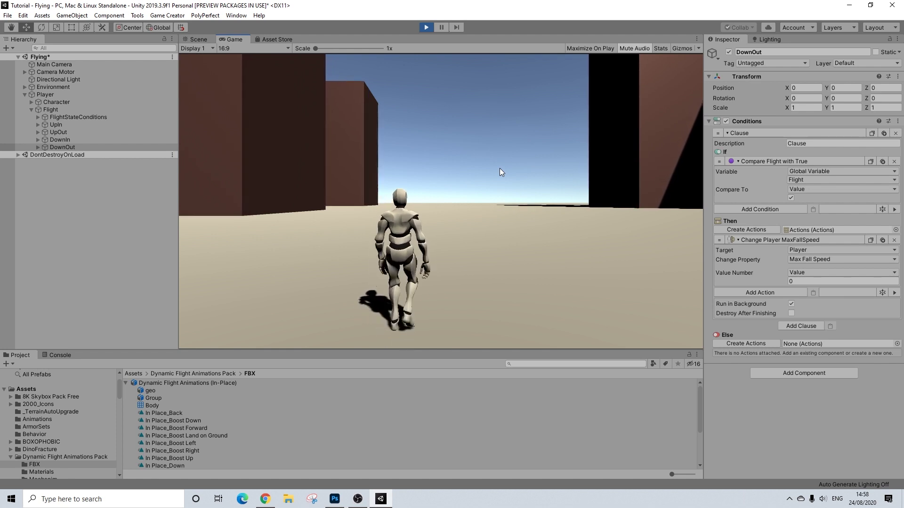
key("space")
key("w")
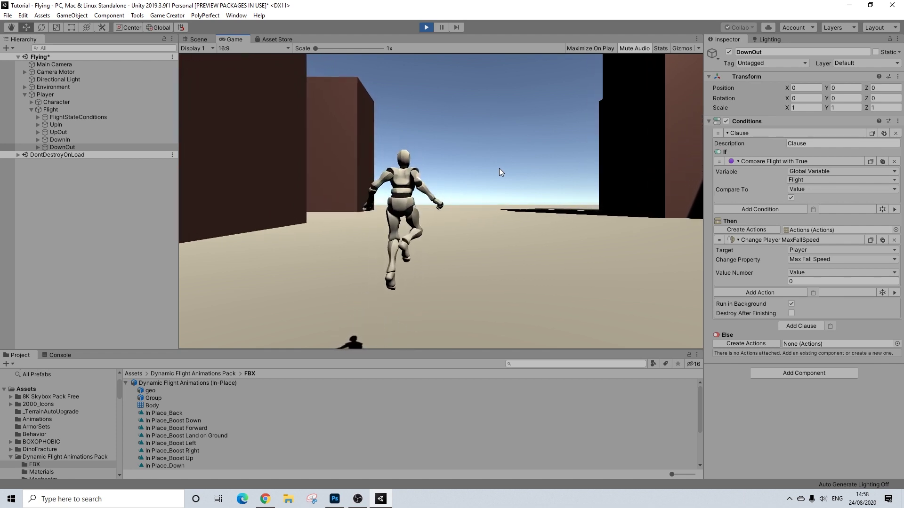
key("w")
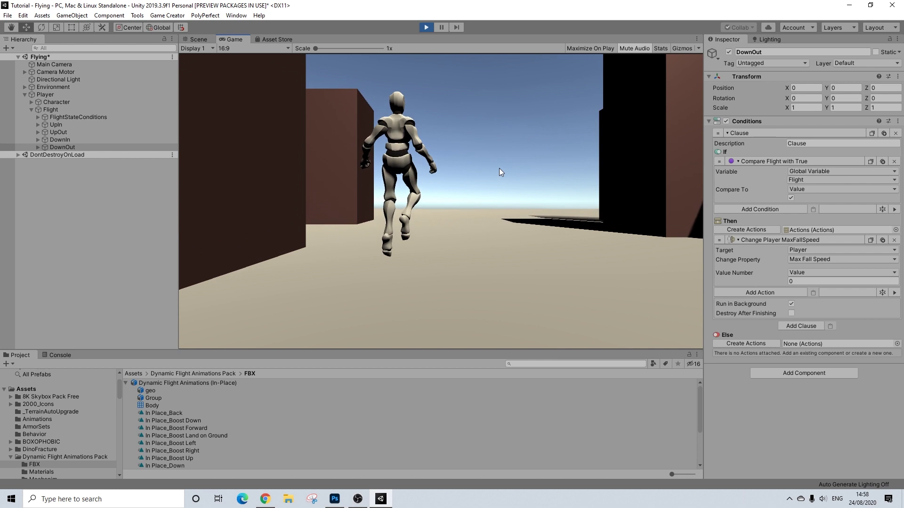
key("w")
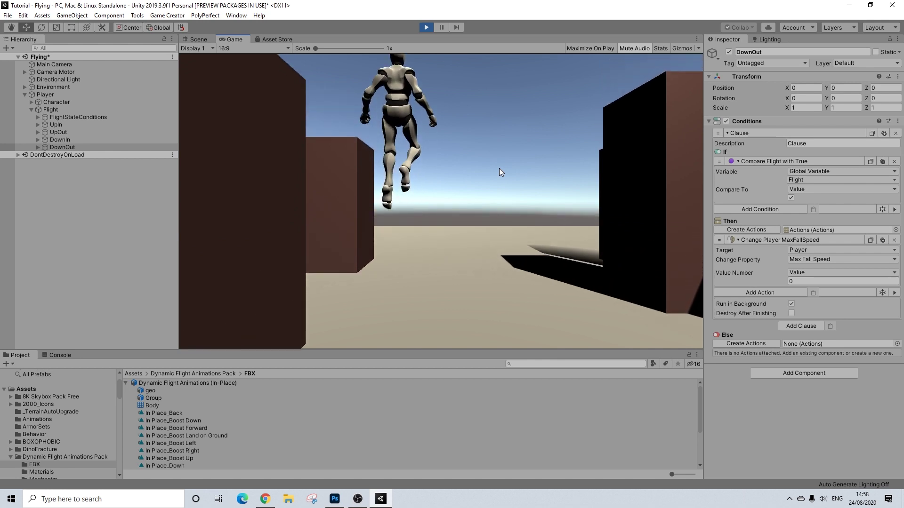
key("w")
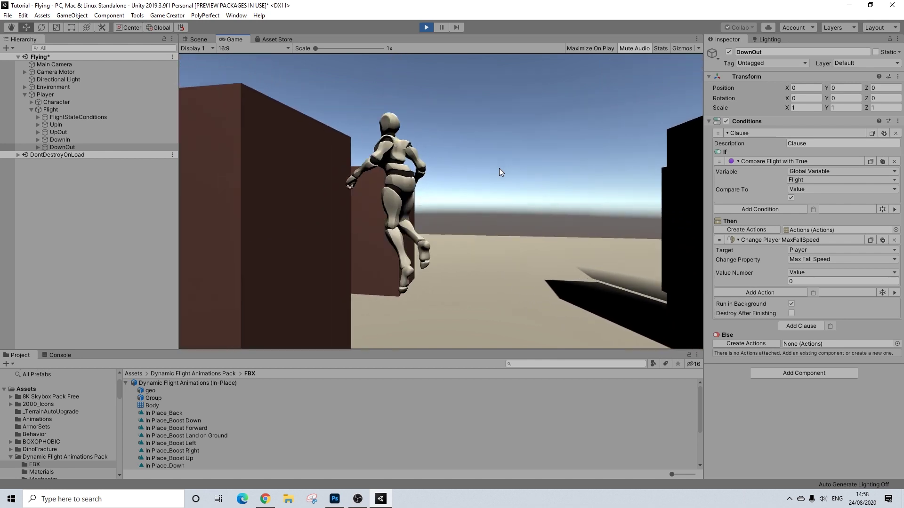
key("w")
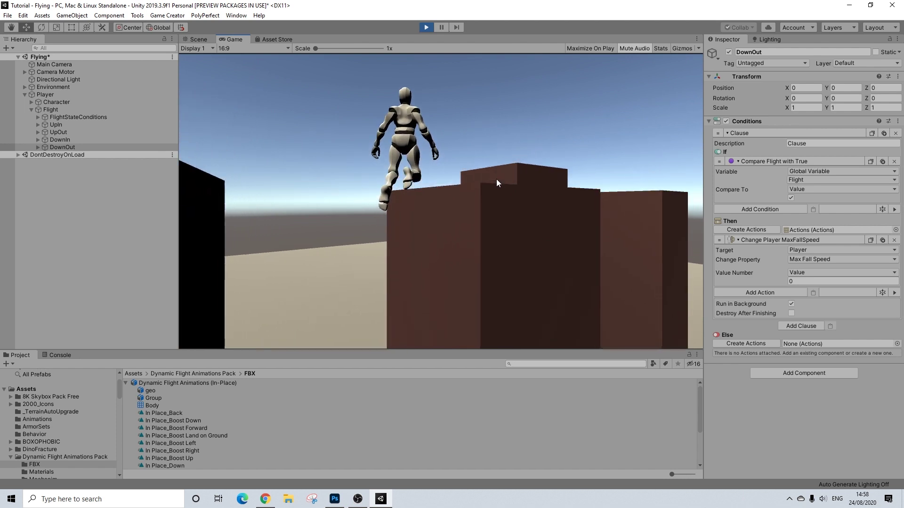
key("w")
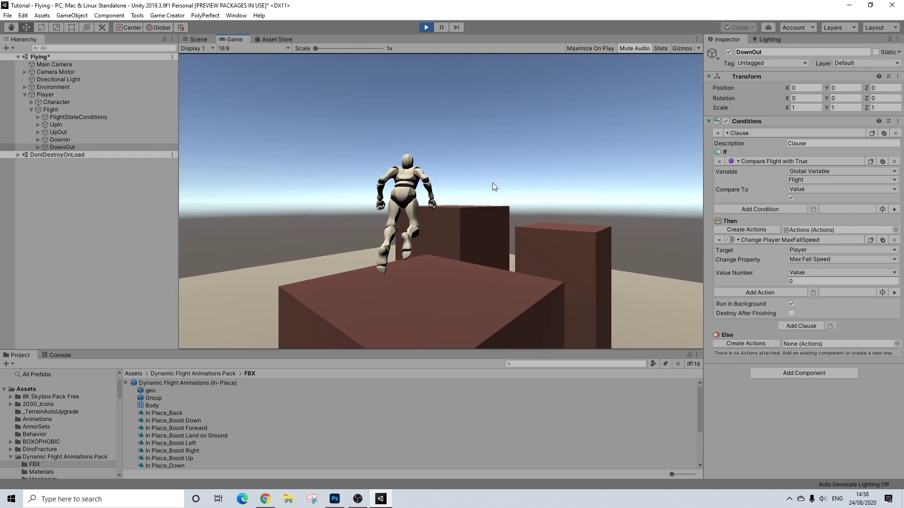
key("w")
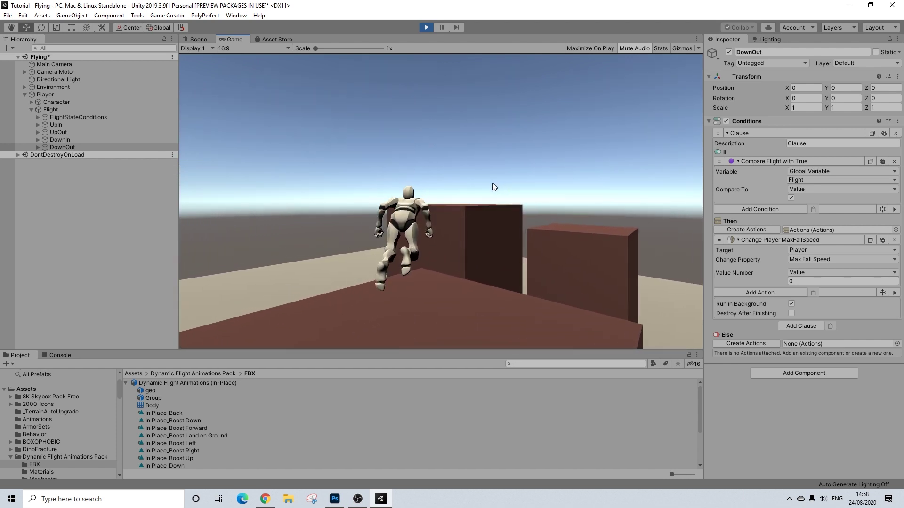
key("w")
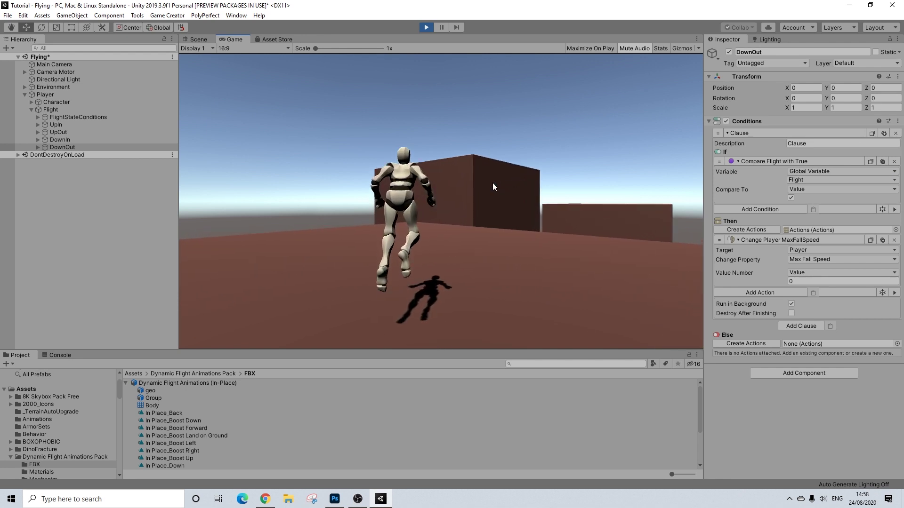
key("a")
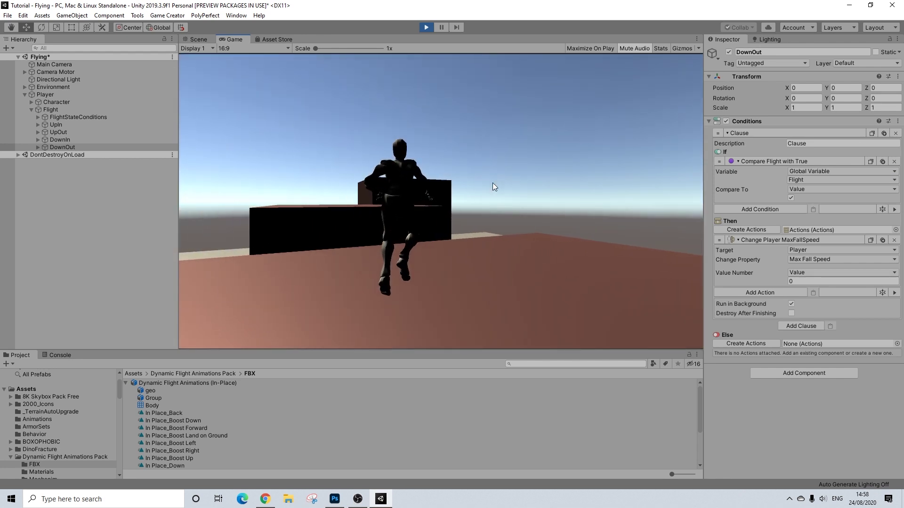
key("w")
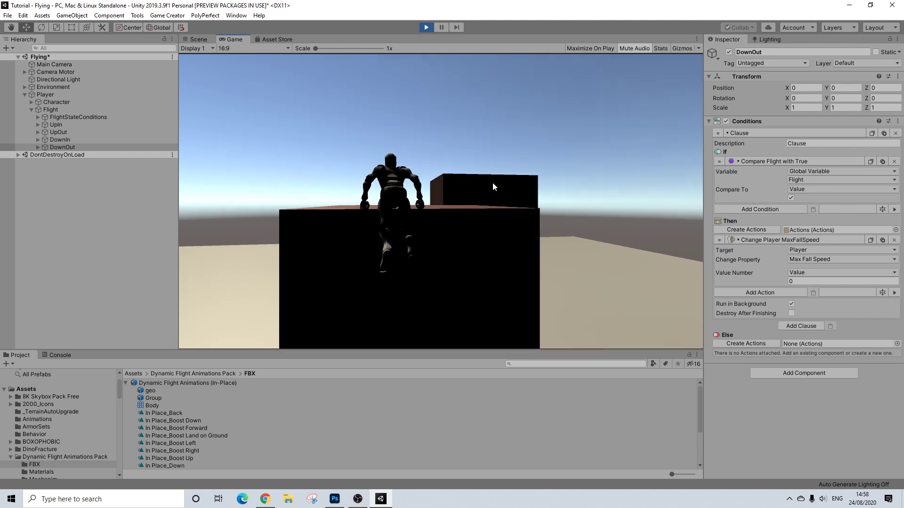
key("w")
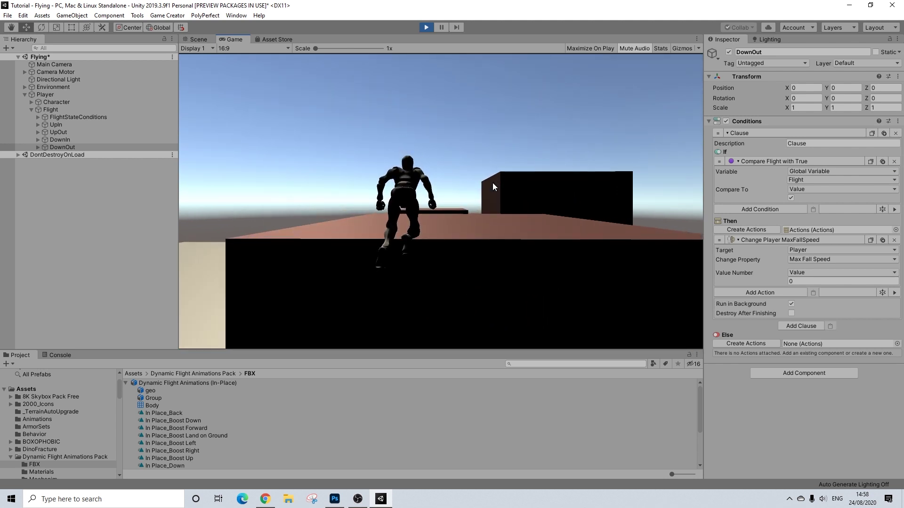
key("w")
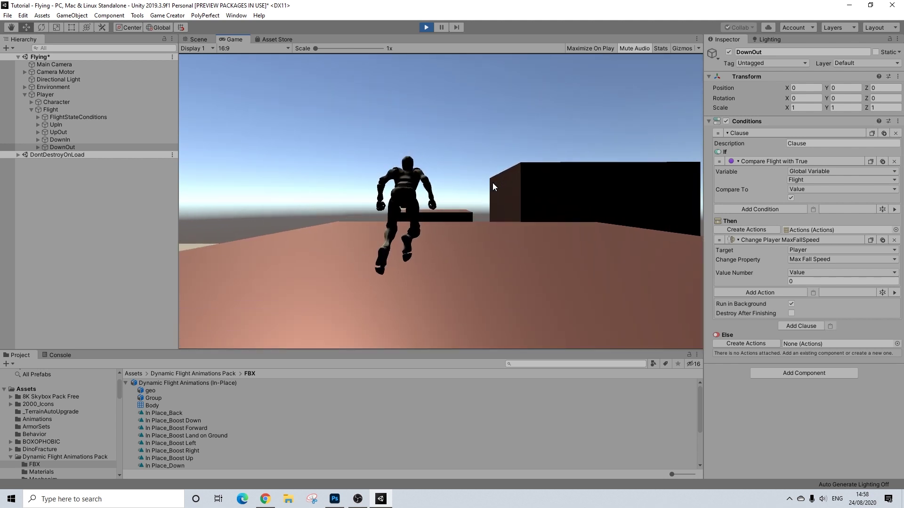
key("w")
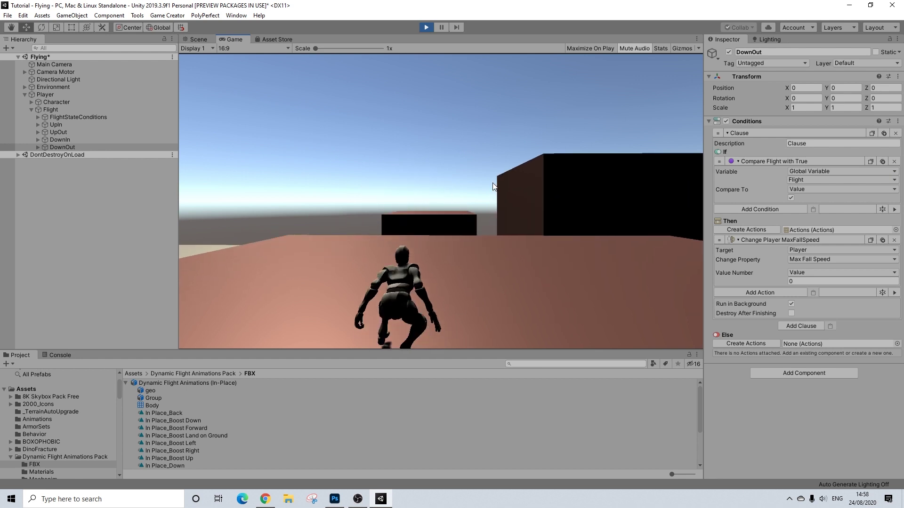
key("w")
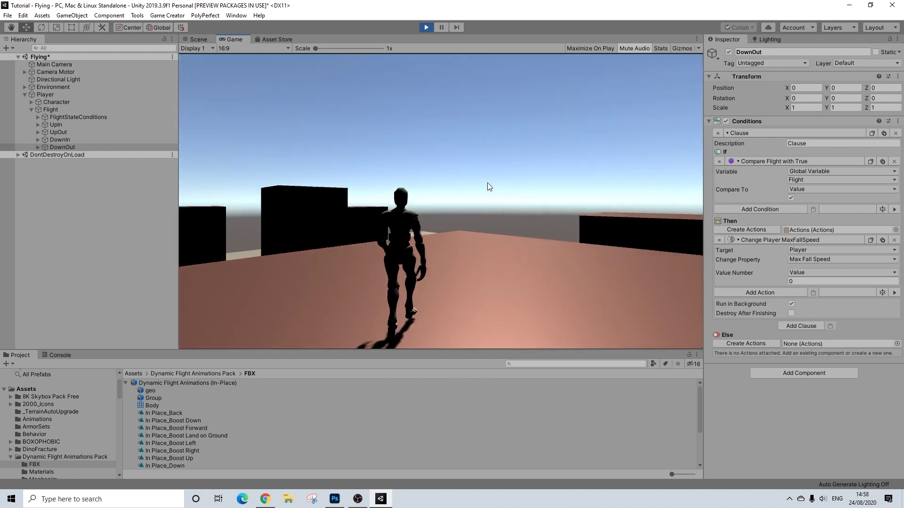
- Test jumping off the rooftop and flying and descending near the ground, and stop the game
key("s")
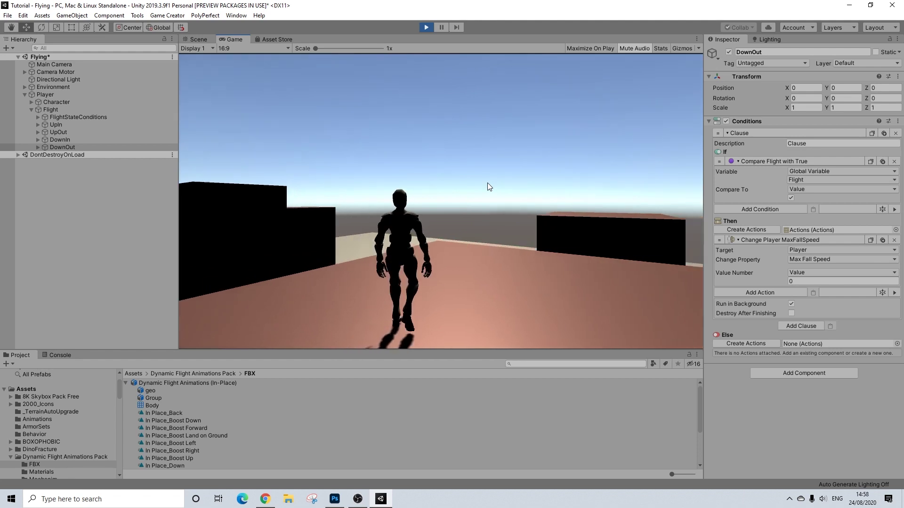
key("w")
key("space")
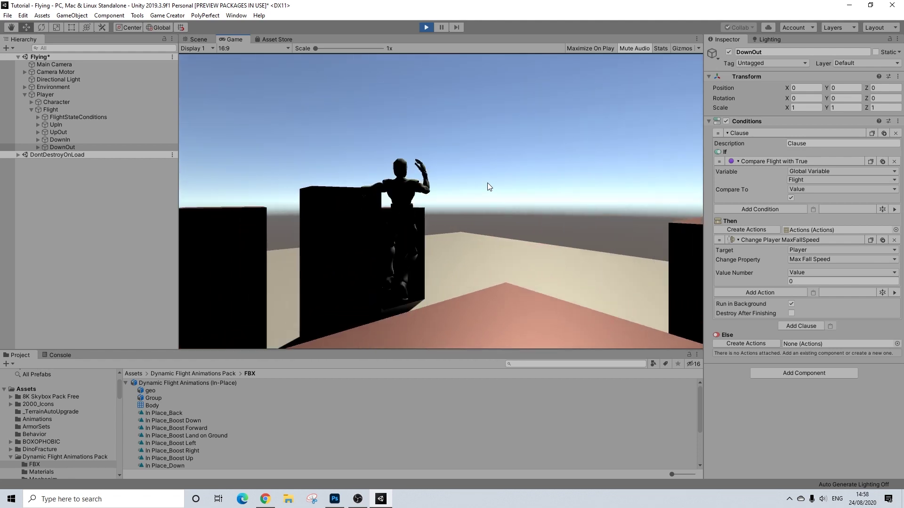
key("w")
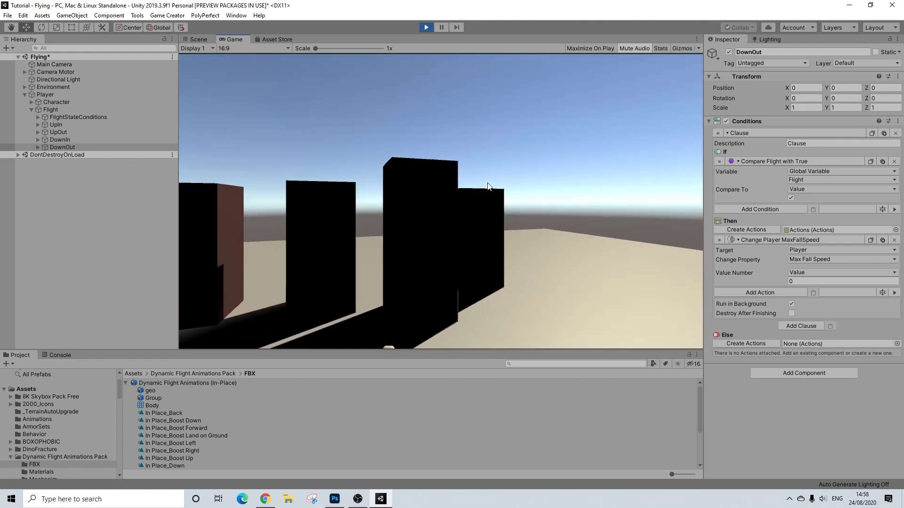
key("w")
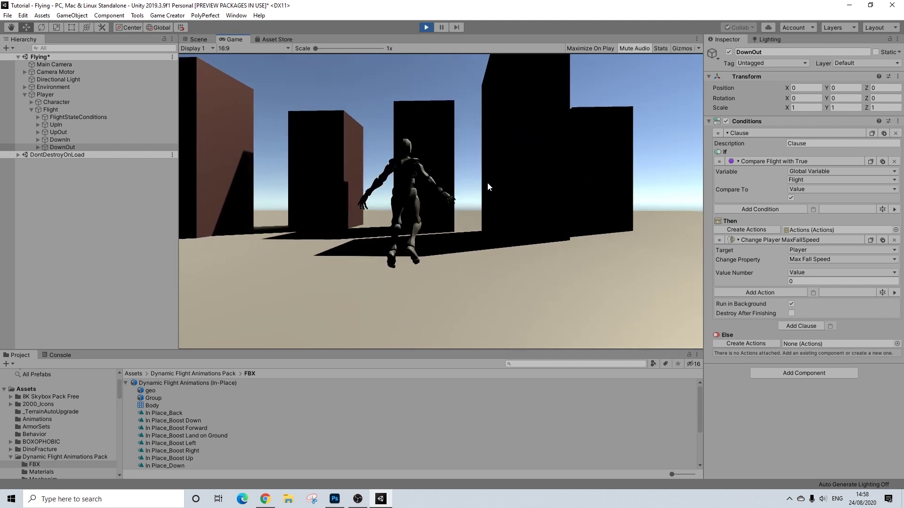
key("w")
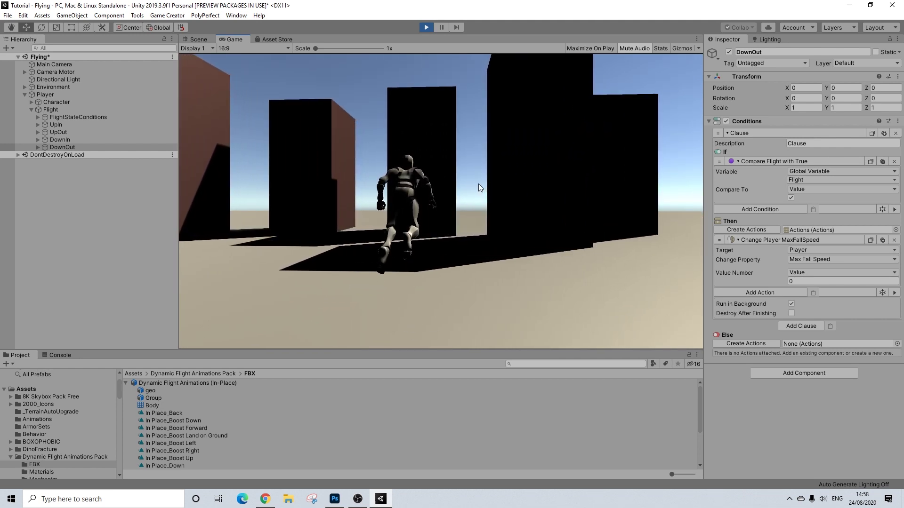
key("space")
key("a")
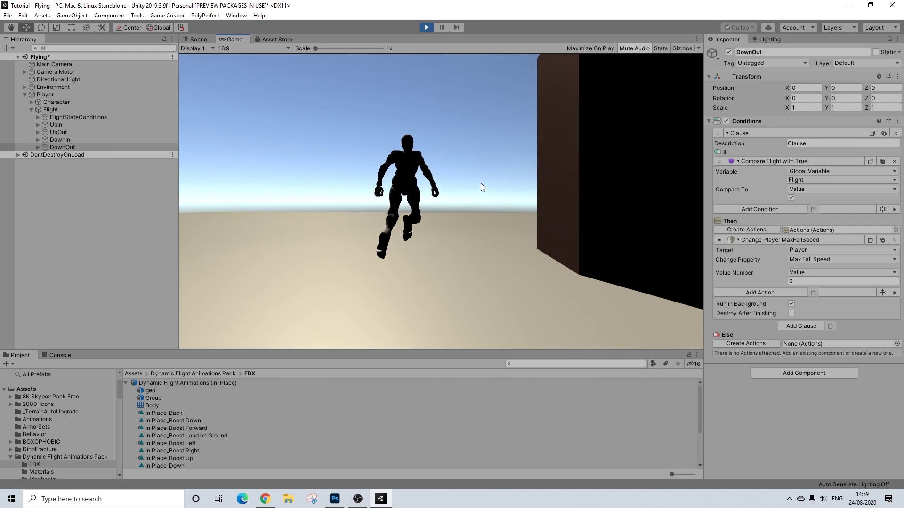
key("w")
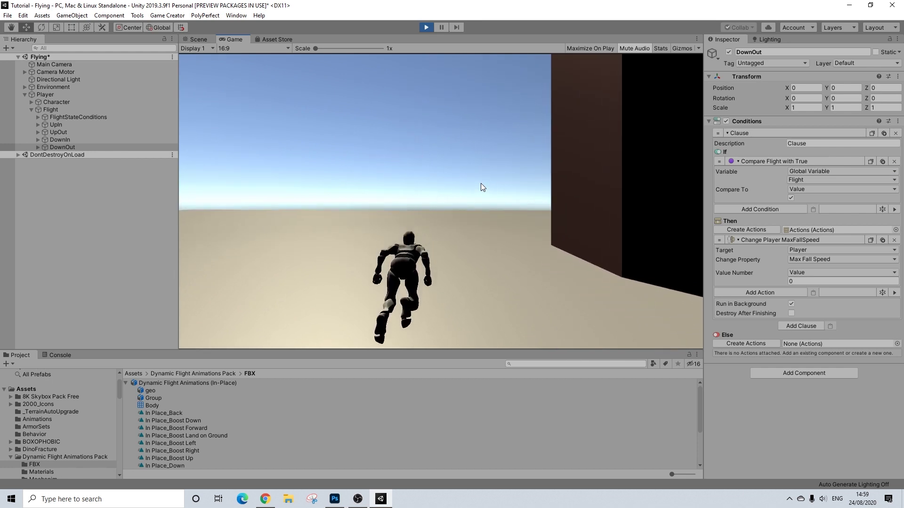
left_click(425, 28)
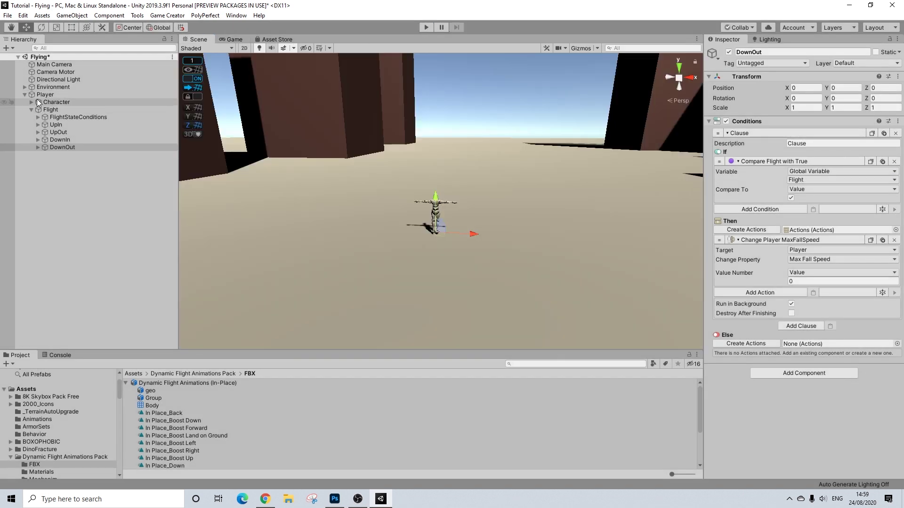
- Collapse the Flight group and create an empty child object under Player
left_click(32, 109)
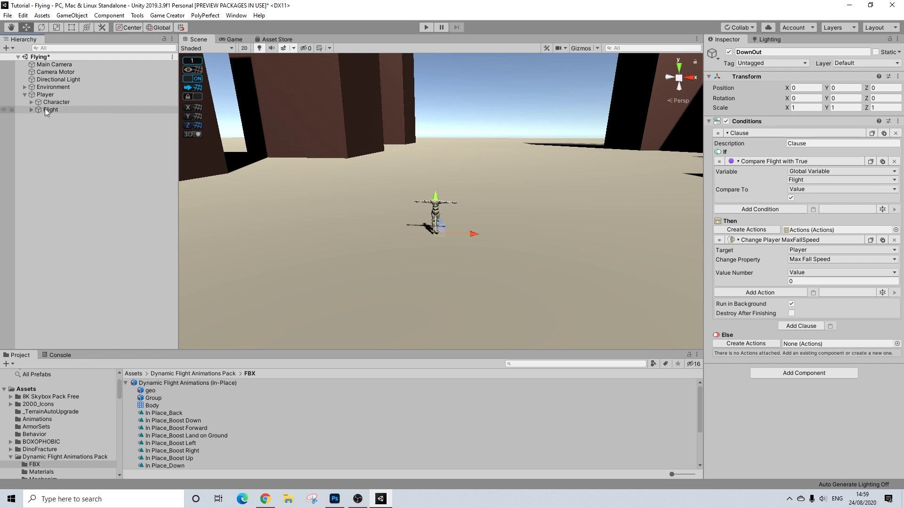
right_click(46, 95)
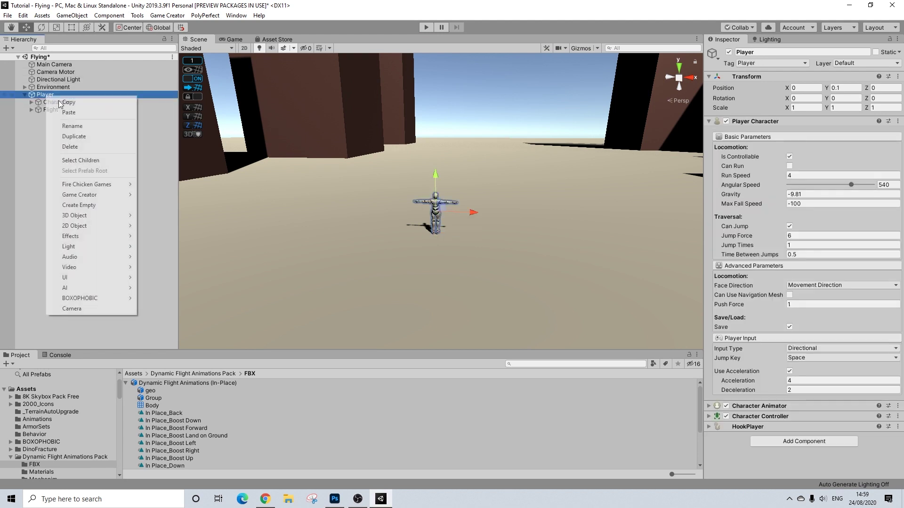
left_click(86, 206)
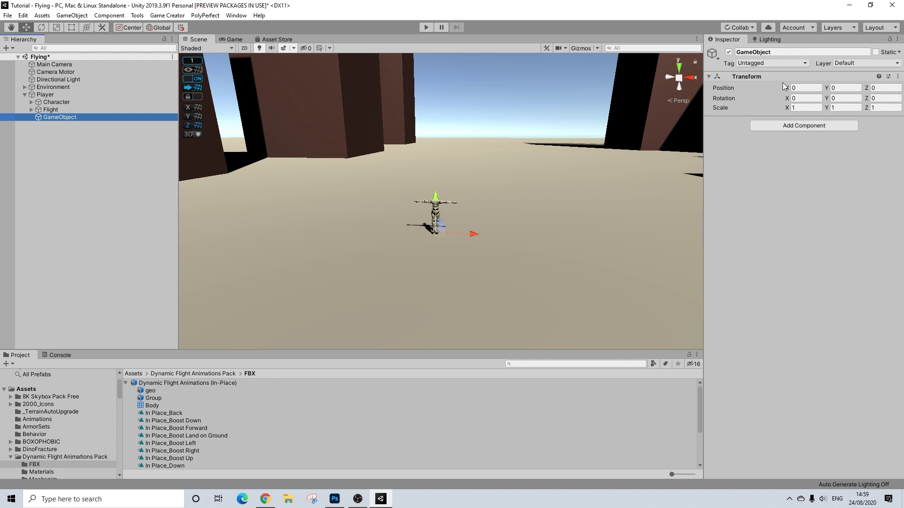
- Rename the new child object under Player to Run and add a Trigger component to it
left_click(769, 52)
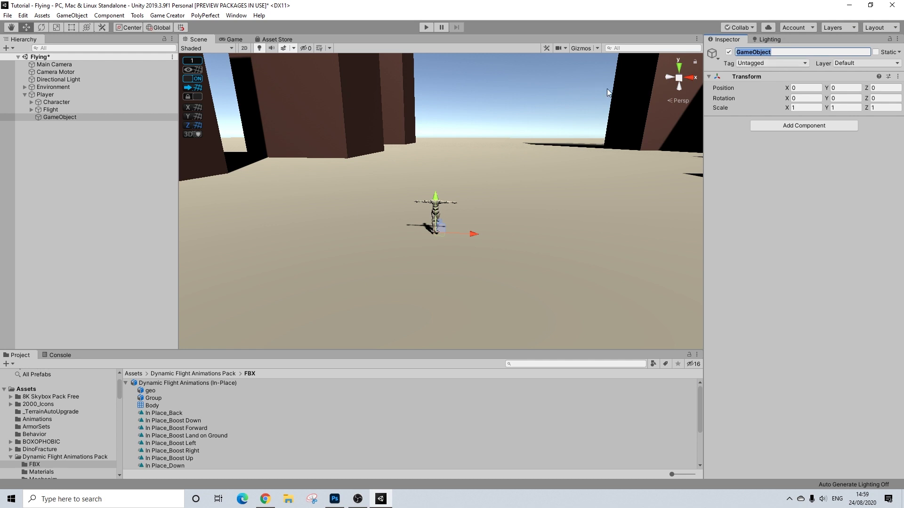
type("Run")
key("Return")
left_click(789, 126)
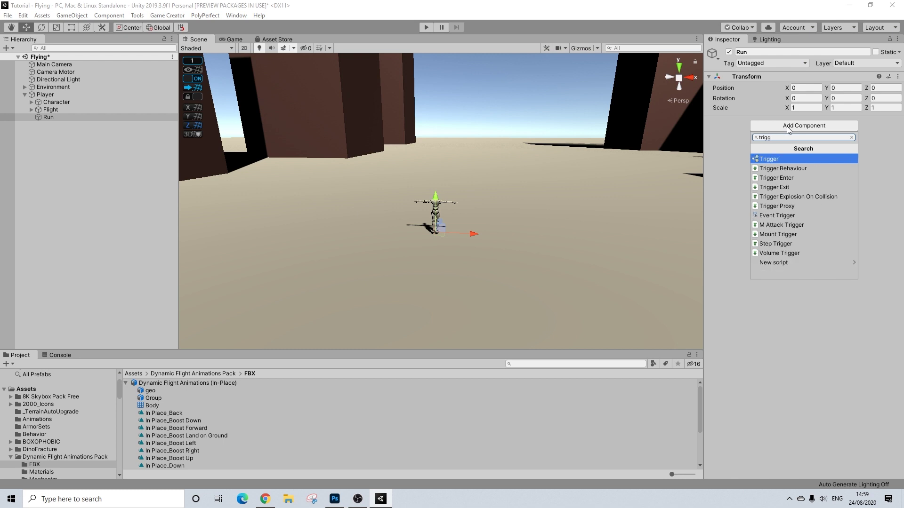
key("Return")
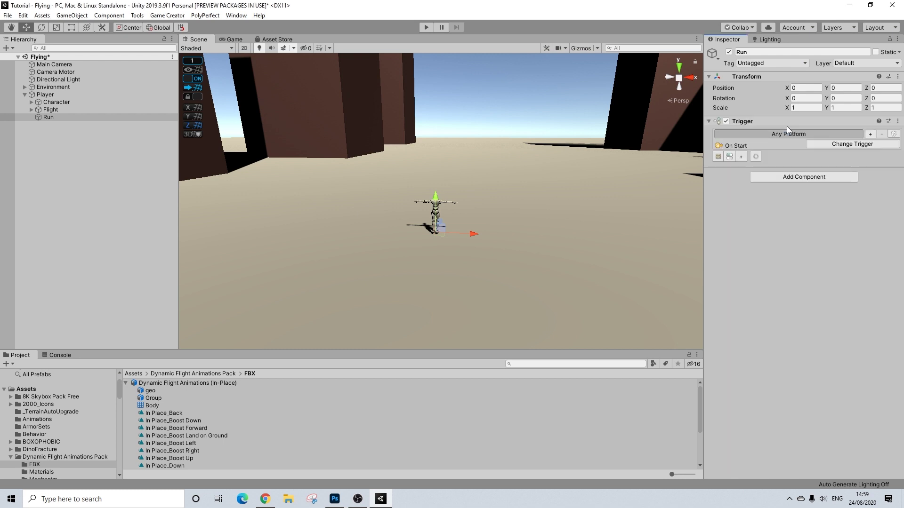
- Change the Run object's trigger type to On Key Hold
left_click(815, 142)
type("tri")
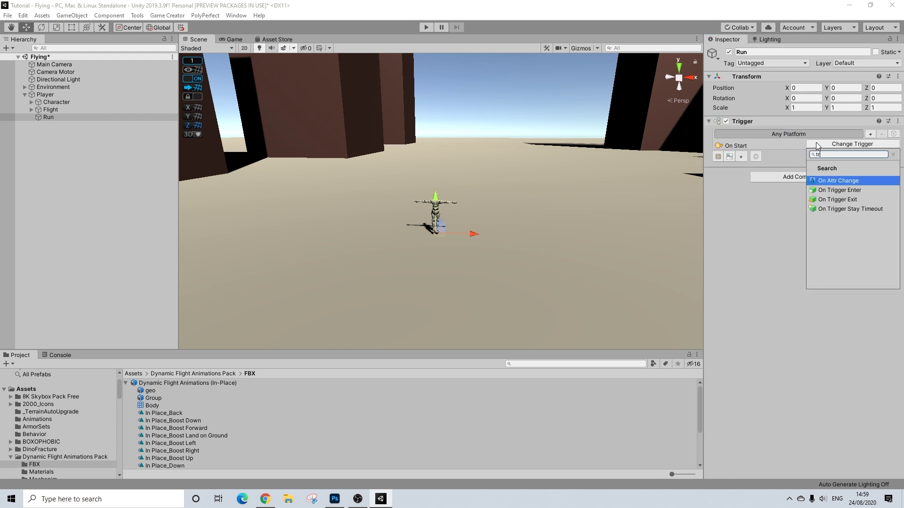
key("BackSpace")
key("BackSpace")
key("BackSpace")
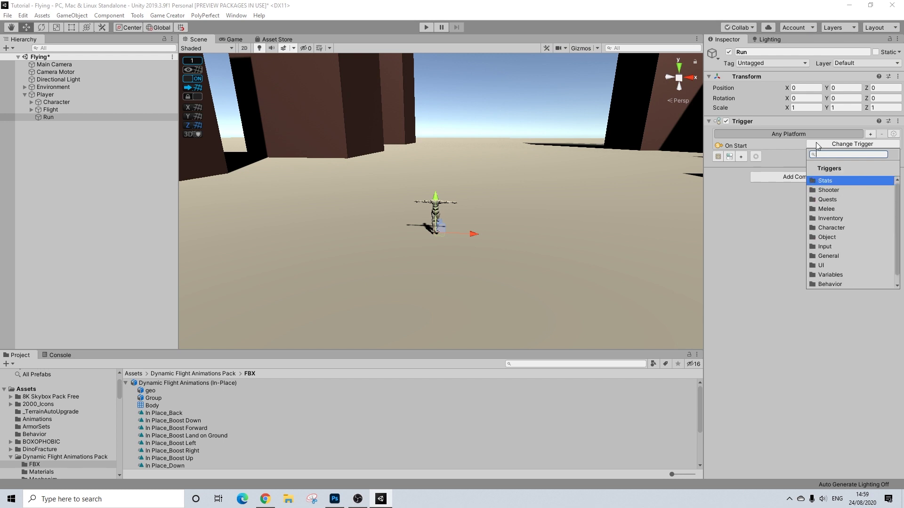
type("key")
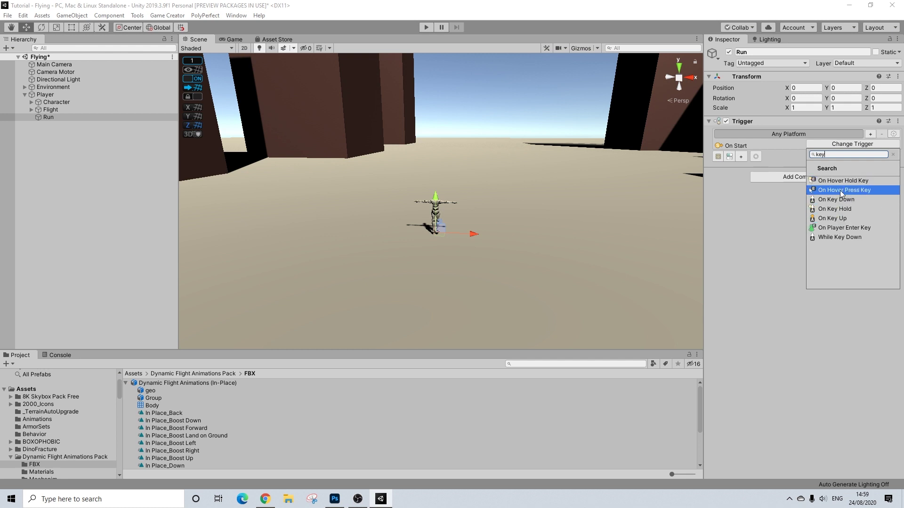
left_click(837, 209)
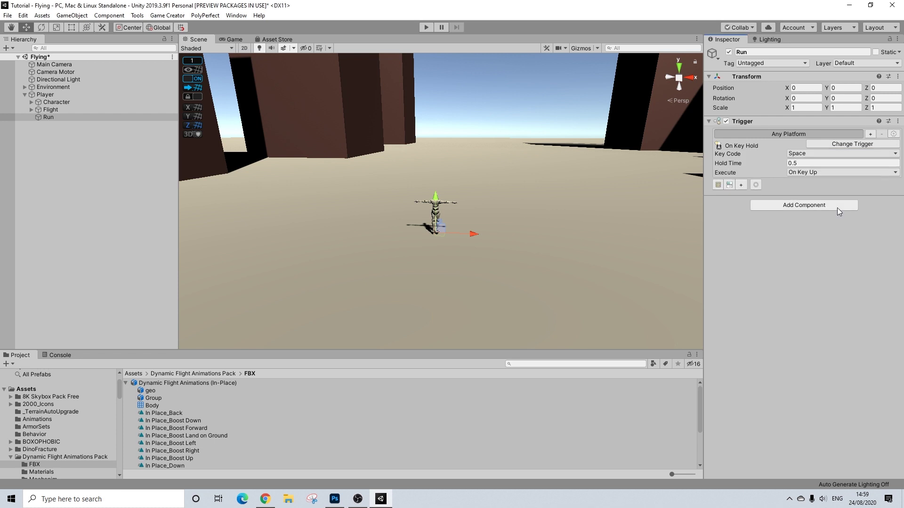
- Set the On Key Hold trigger's key code to Left Shift and attach a new Conditions object to it
left_click(806, 154)
key("Down")
key("Down")
key("Down")
key("Down")
key("Down")
key("Down")
key("Down")
key("Down")
key("Down")
key("Down")
key("Down")
key("Down")
key("Down")
key("Down")
key("Down")
key("Down")
key("Down")
key("Down")
key("Down")
key("Down")
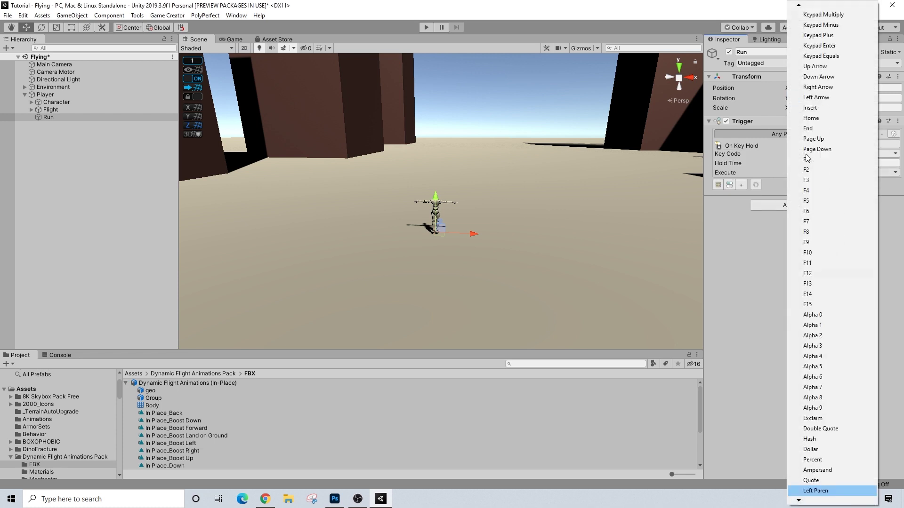
key("Down")
key("Down")
key("Down")
key("Down")
key("Down")
key("Down")
key("Down")
key("Down")
key("Down")
key("Down")
key("Down")
key("Down")
key("Down")
key("Down")
key("Down")
key("Down")
key("Down")
key("Down")
key("Down")
key("Down")
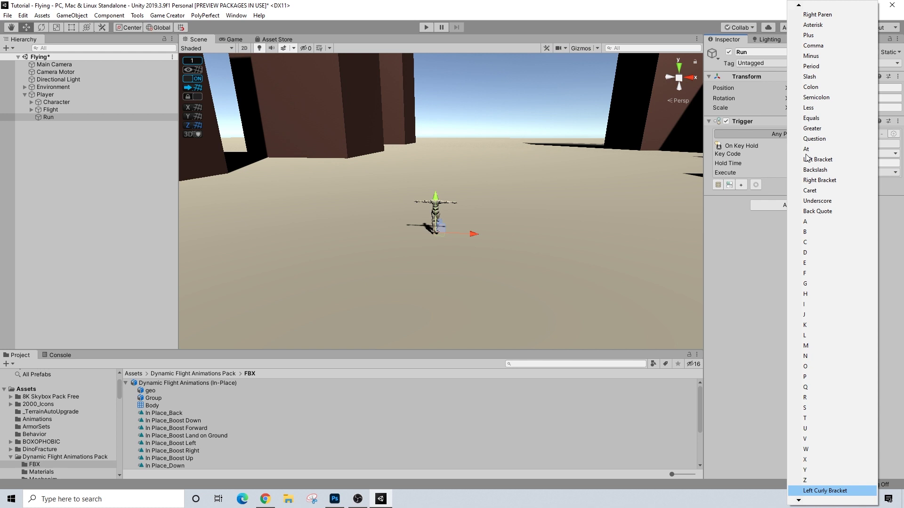
key("Return")
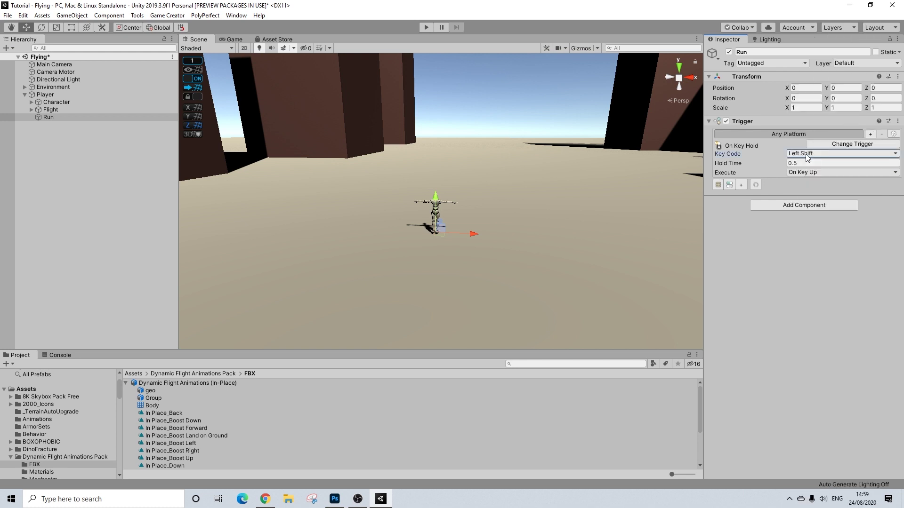
left_click(725, 187)
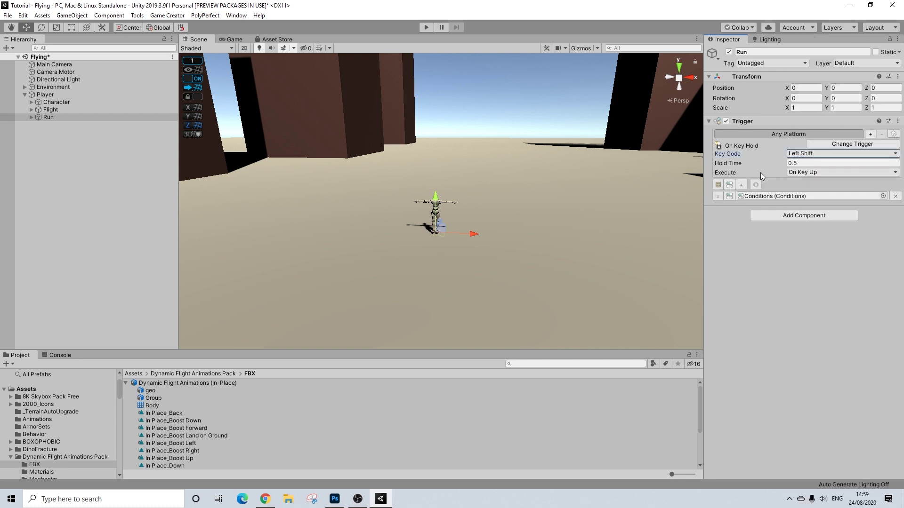
- Add a second Trigger component to Run and set its type to On Key Up
left_click(784, 215)
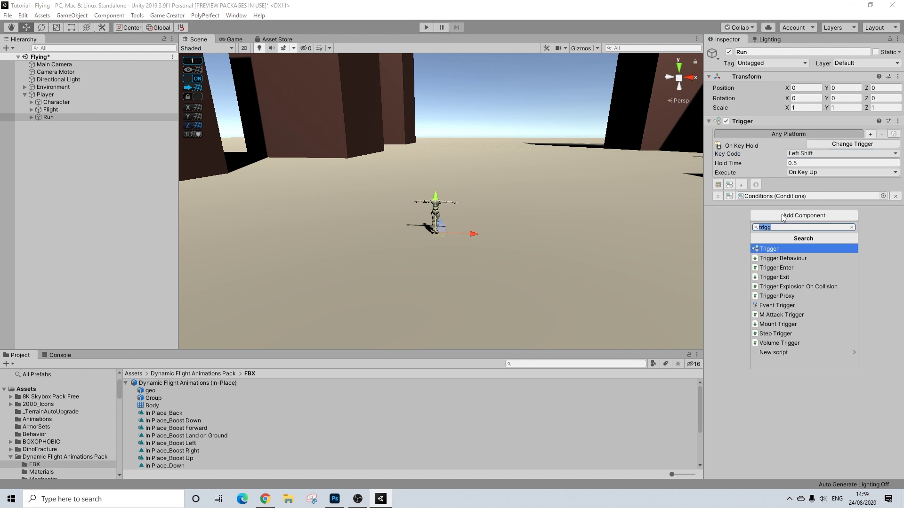
key("Return")
left_click(824, 233)
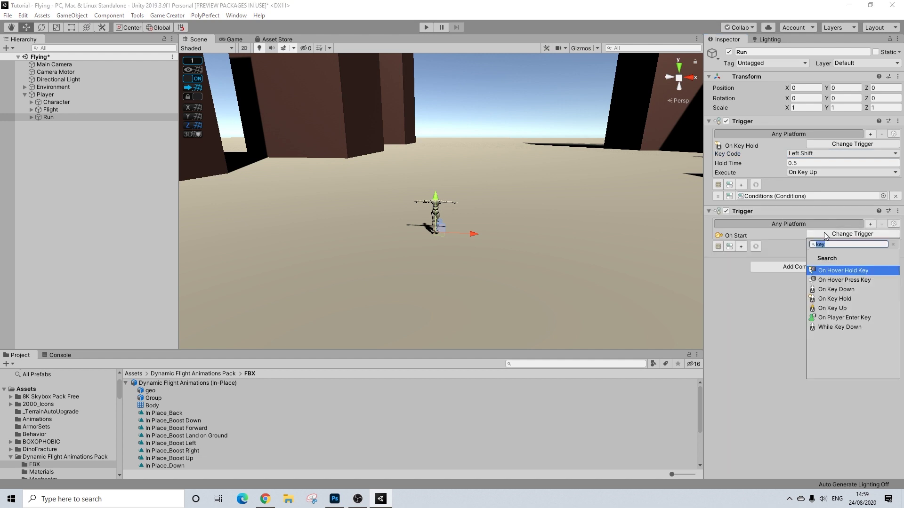
left_click(833, 308)
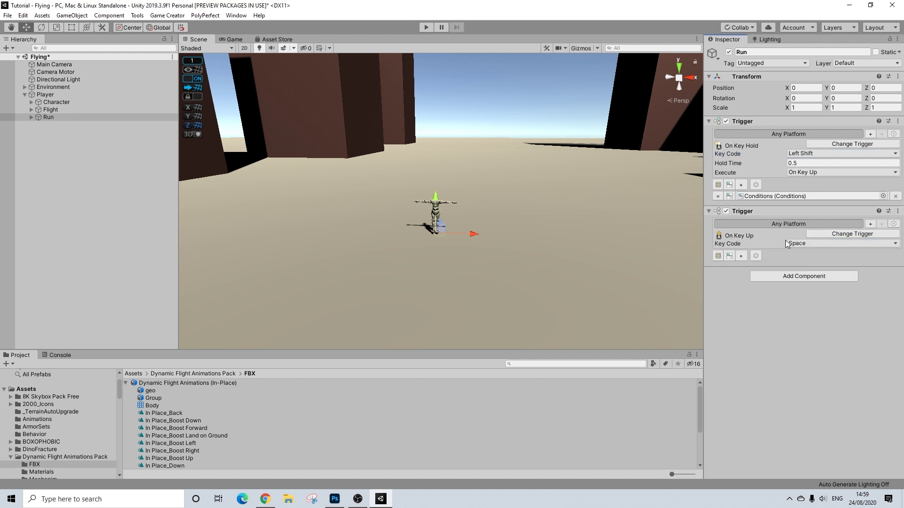
- Set the On Key Up trigger's key code to Left Shift and attach a new Actions object to it
left_click(804, 244)
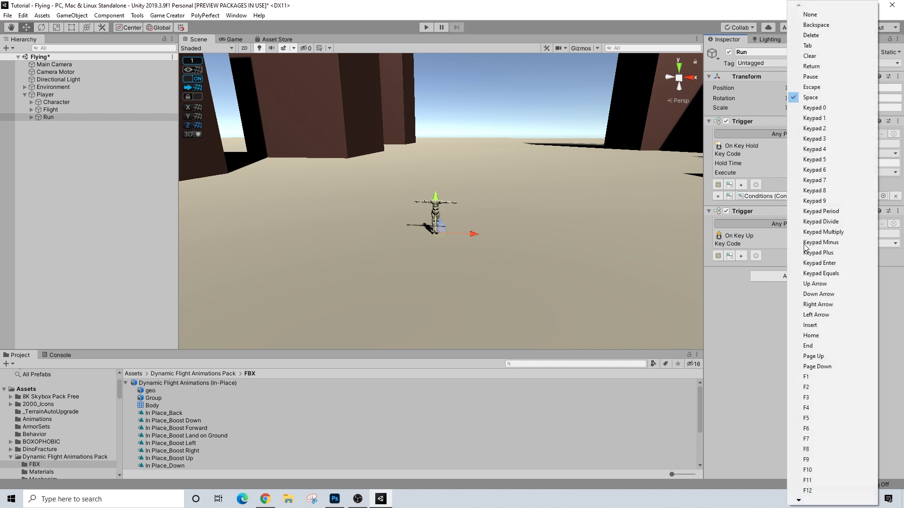
key("Down")
key("Down")
key("Down")
key("Down")
key("Down")
key("Down")
key("Down")
key("Down")
key("Down")
key("Down")
key("Down")
key("Down")
key("Down")
key("Down")
key("Down")
key("Down")
key("Down")
key("Down")
key("Down")
key("Down")
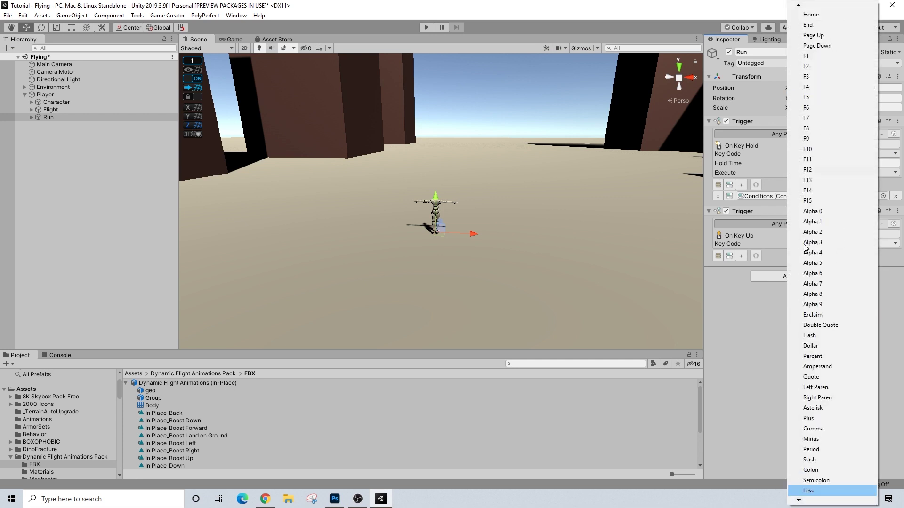
key("l")
key("l")
key("l")
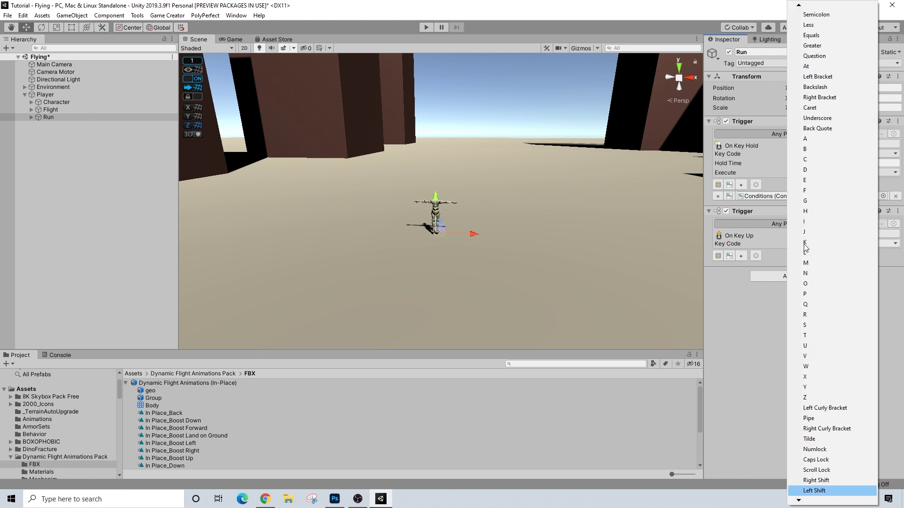
key("Return")
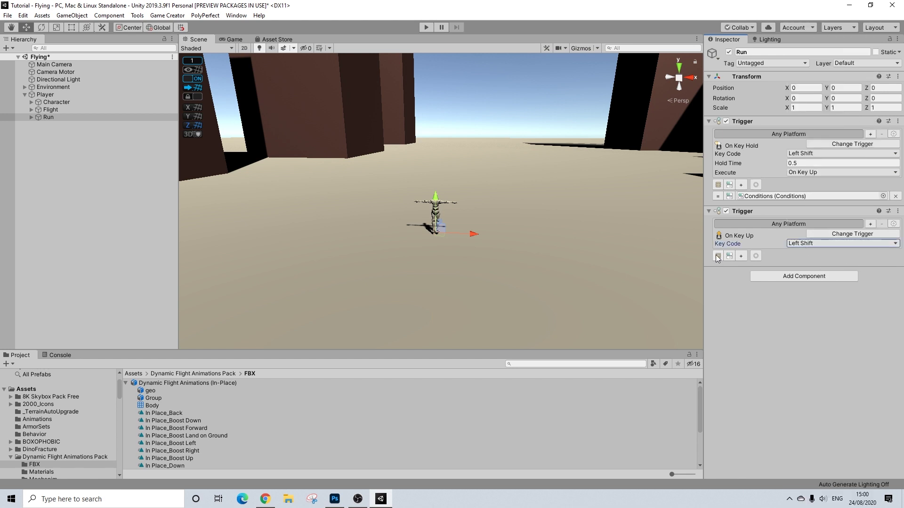
left_click(717, 256)
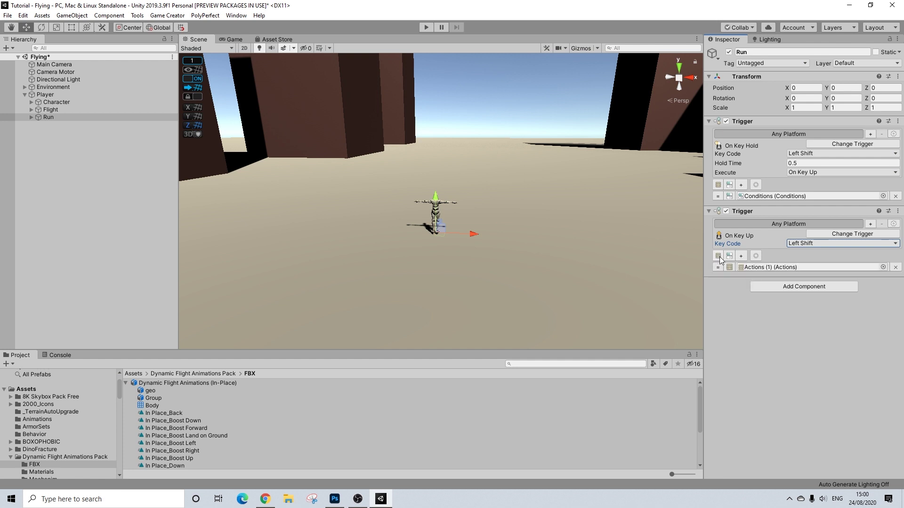
- Expand Run in the hierarchy and rename its Conditions child to CanRunConditions
left_click(31, 116)
left_click(52, 125)
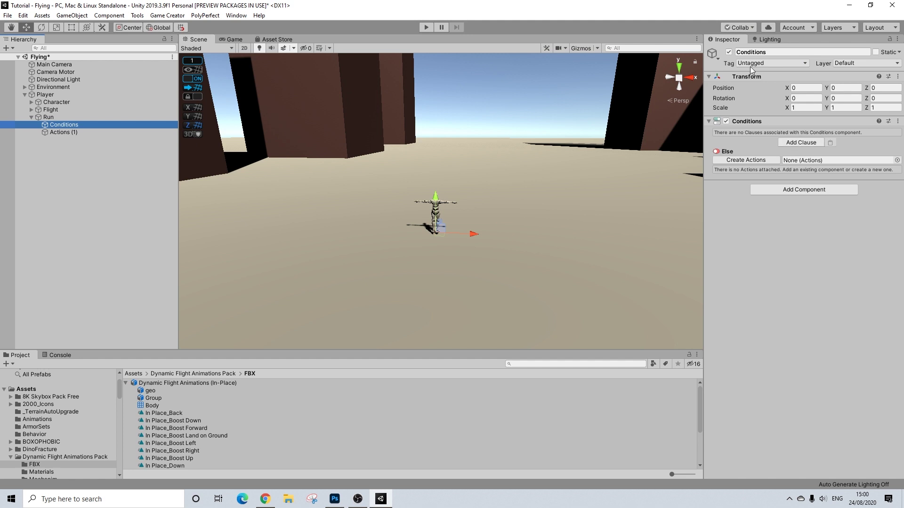
left_click(767, 52)
type("CanRunConditions")
key("Return")
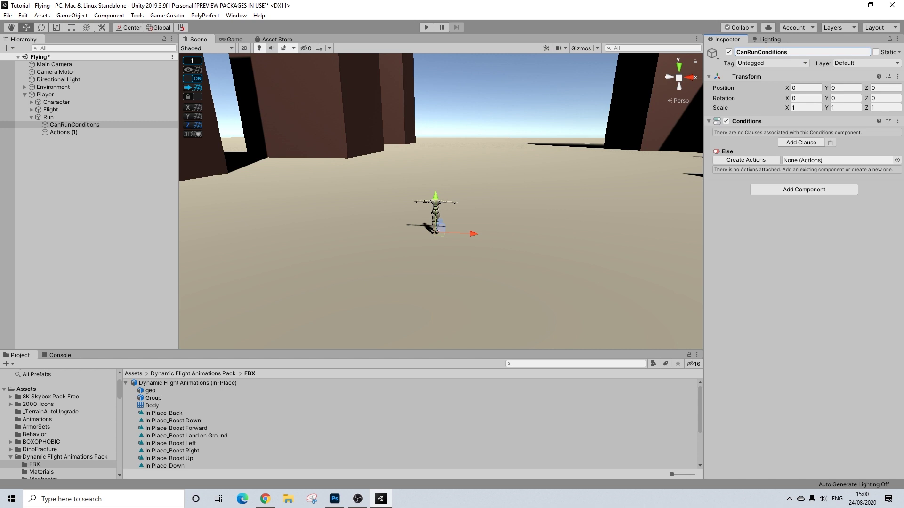
- Rename Run's Actions (1) child to StopRunActions
left_click(70, 131)
left_click(789, 51)
type("StopRunActions")
key("Return")
- Add a clause to CanRunConditions comparing global variable Flight with True, and create actions for its Then and Else branches
left_click(94, 125)
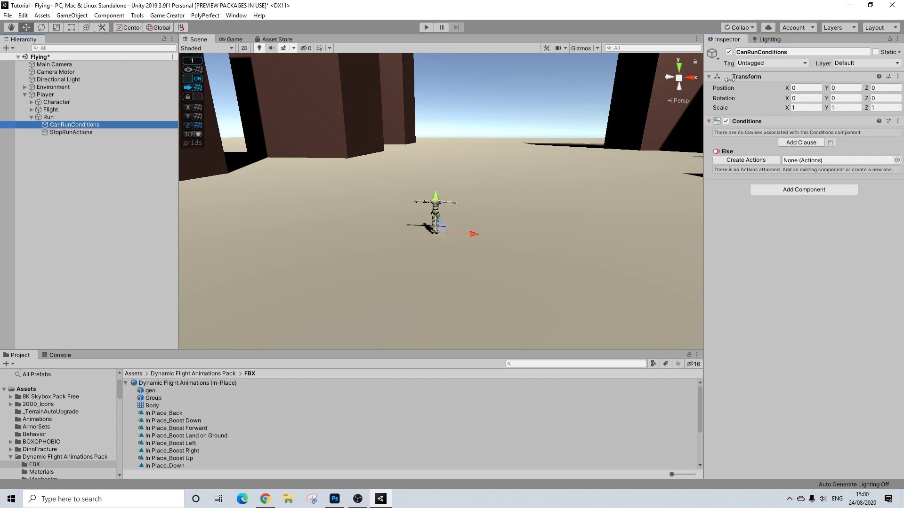
left_click(801, 143)
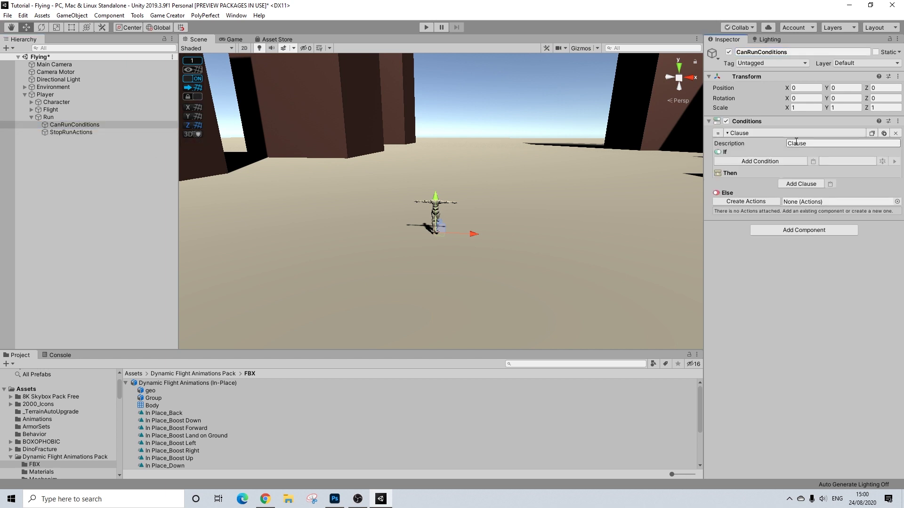
left_click(764, 162)
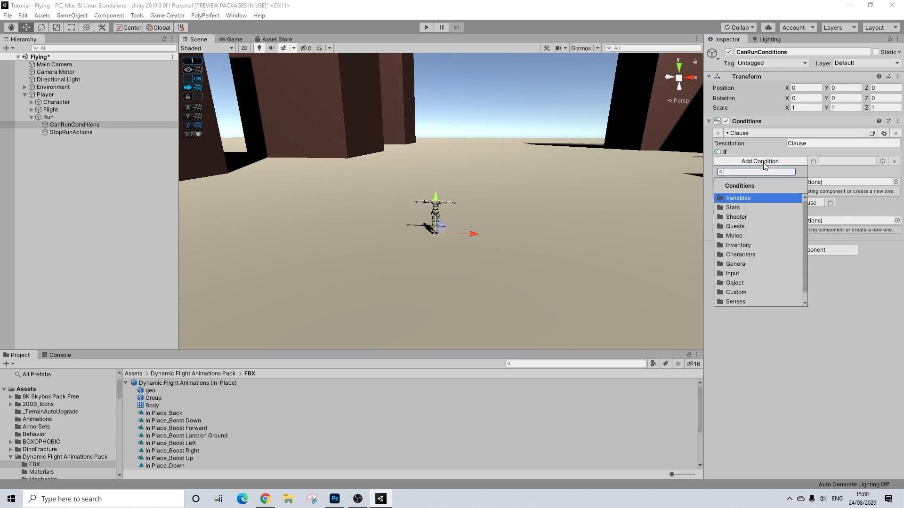
left_click(745, 197)
left_click(749, 215)
left_click(801, 179)
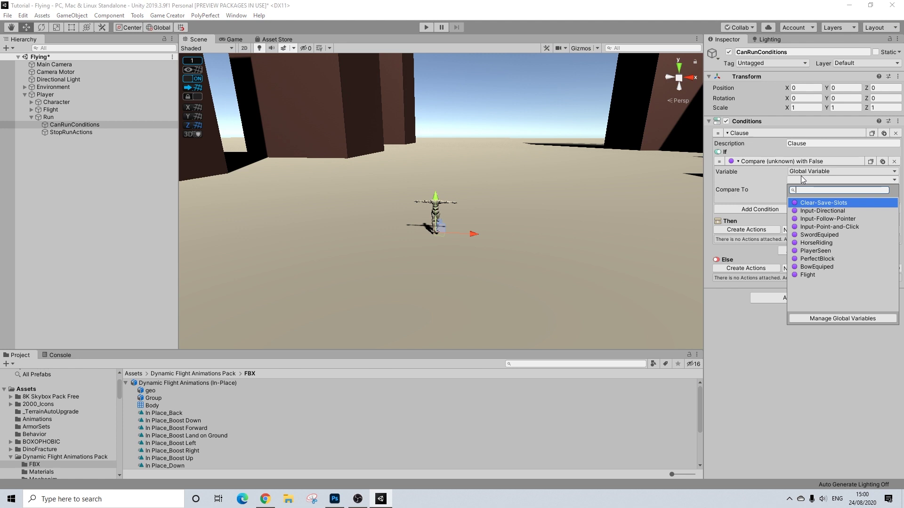
left_click(806, 273)
left_click(791, 198)
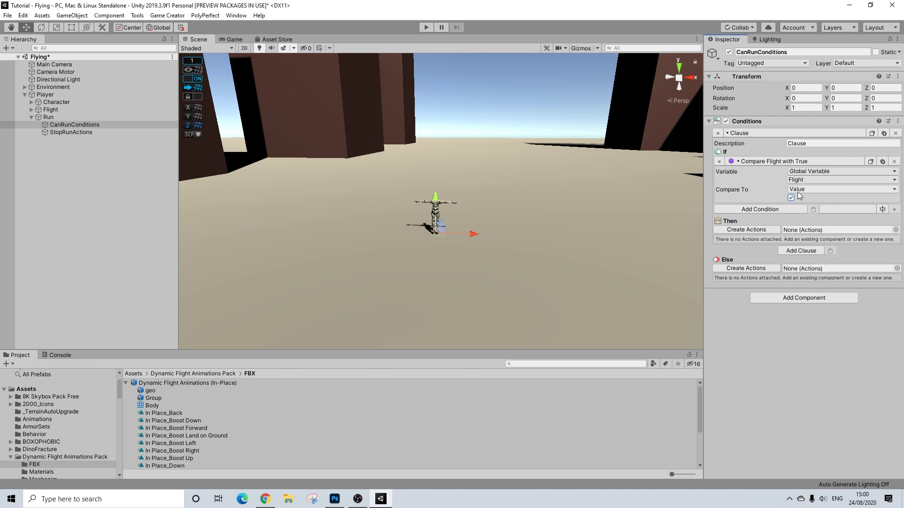
left_click(747, 230)
left_click(742, 290)
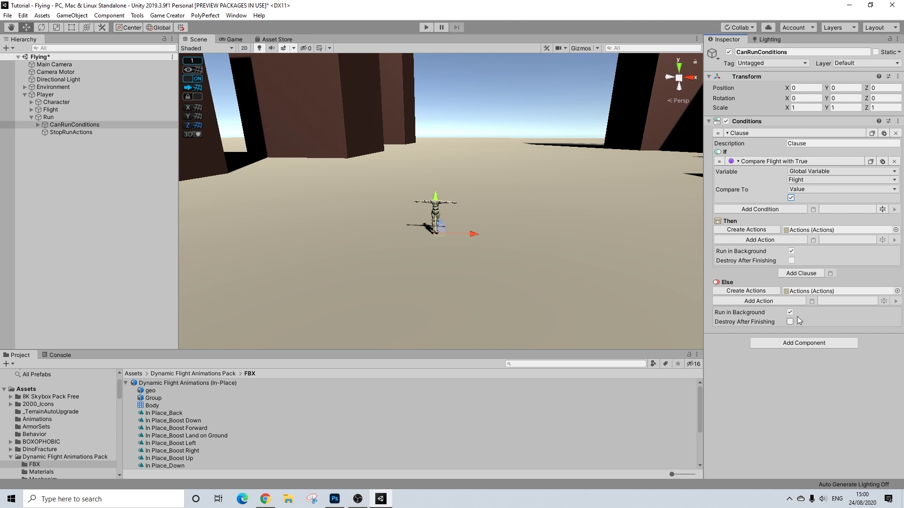
- Add a Change Property action for the Player's Can Run to the Else branch and copy it into the Then branch
left_click(784, 305)
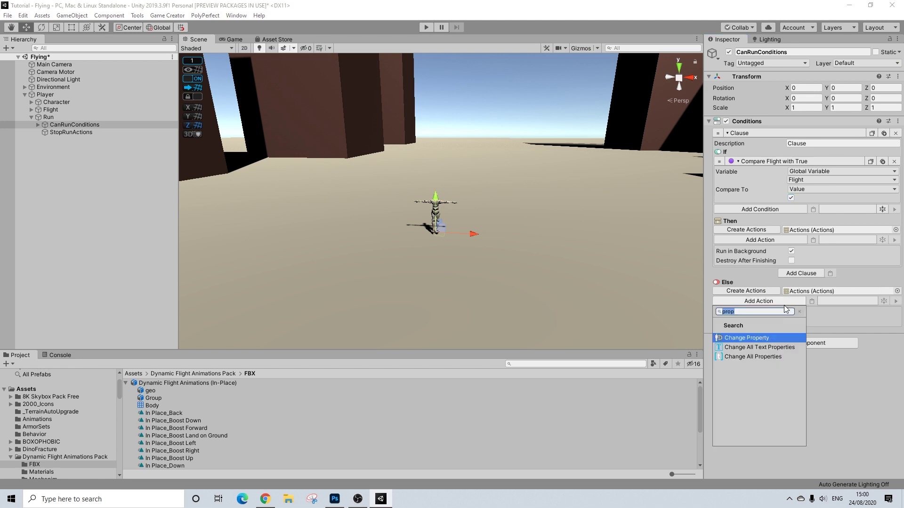
left_click(757, 337)
left_click(819, 320)
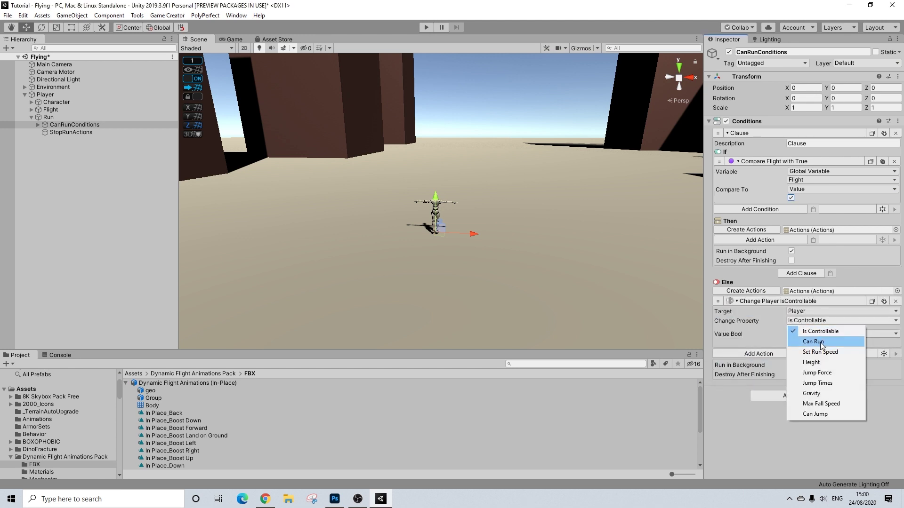
left_click(820, 342)
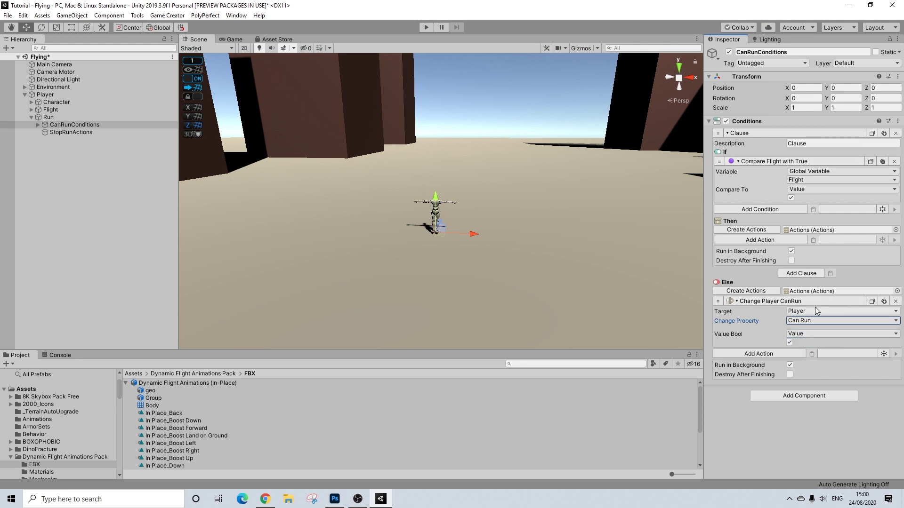
left_click(872, 302)
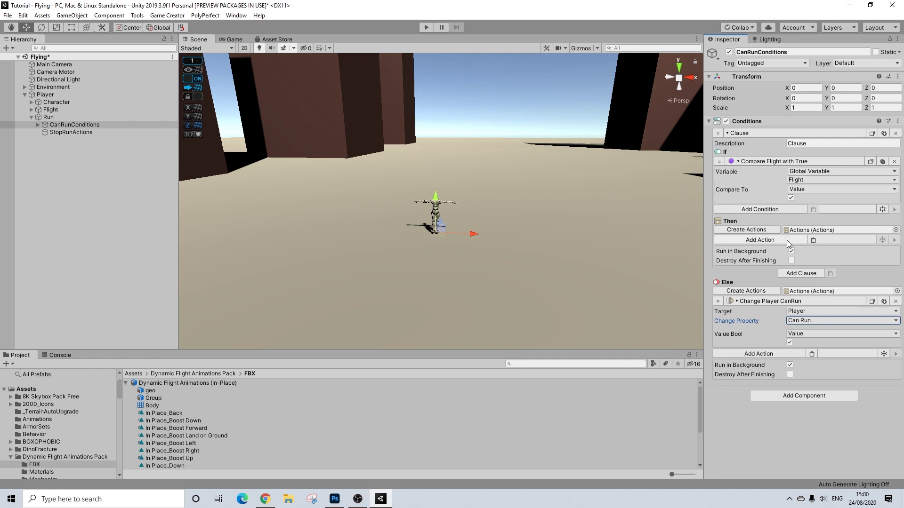
left_click(813, 241)
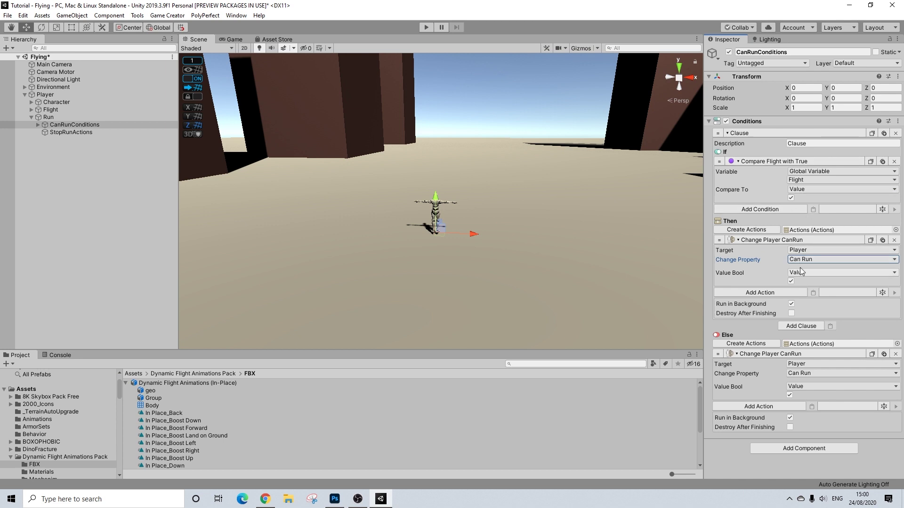
- Add a Wait action to the Then branch after the Can Run change and set its time to 4 seconds
left_click(772, 293)
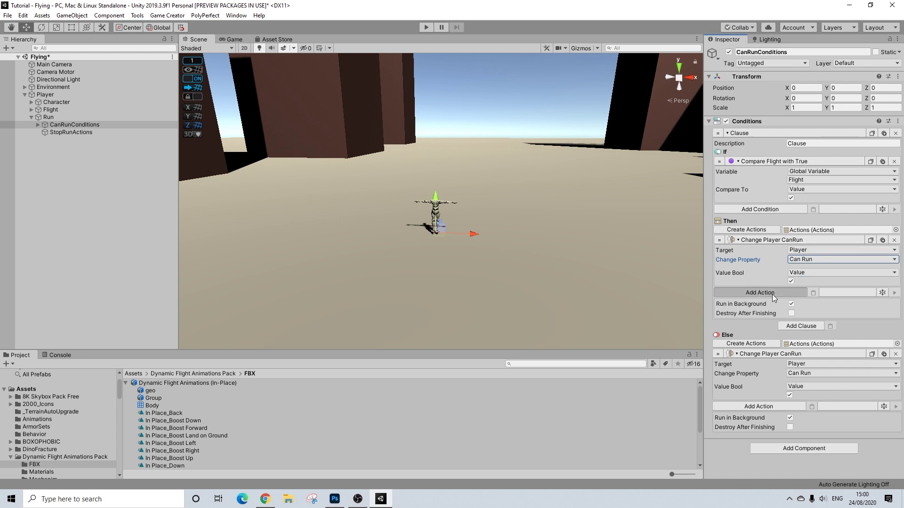
type("es")
key("BackSpace")
key("BackSpace")
type("wait")
key("Return")
left_click(816, 303)
type("4")
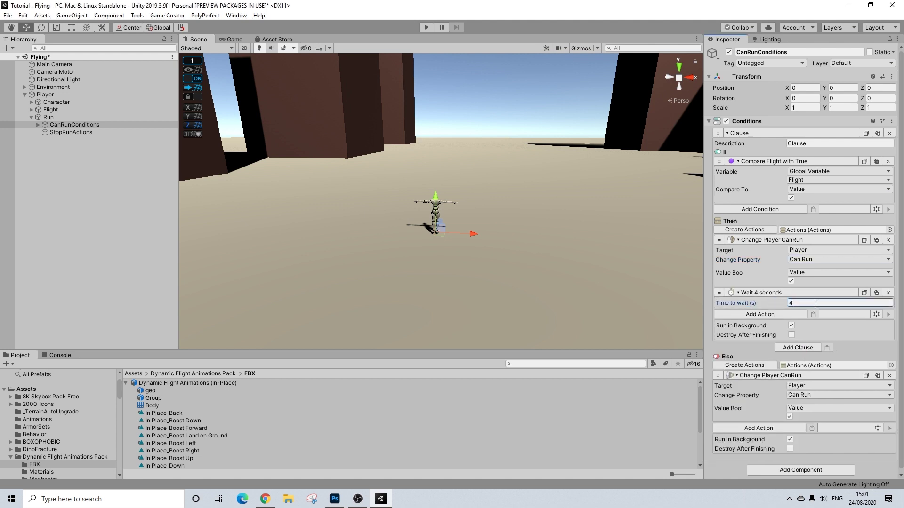
- Add a Change Property action after the Wait in the Then branch, setting the Player's Set Run Speed to 20
left_click(768, 315)
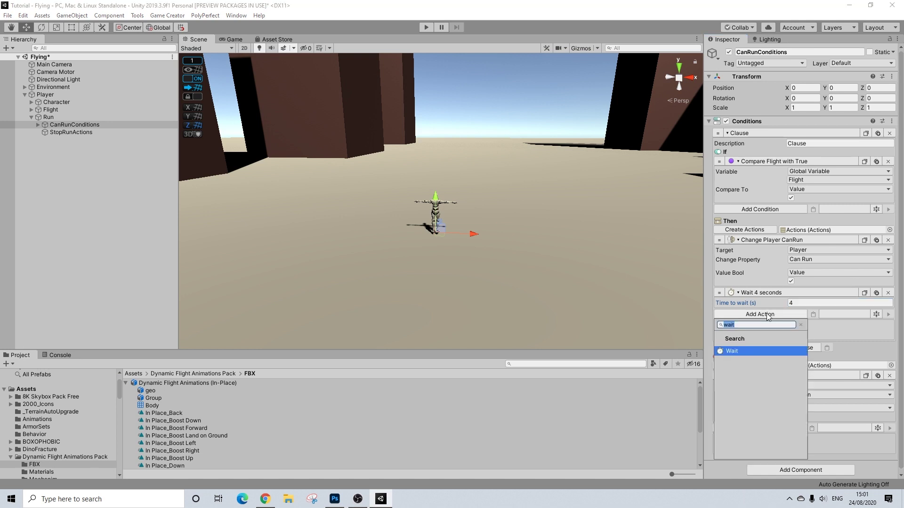
type("player")
key("Return")
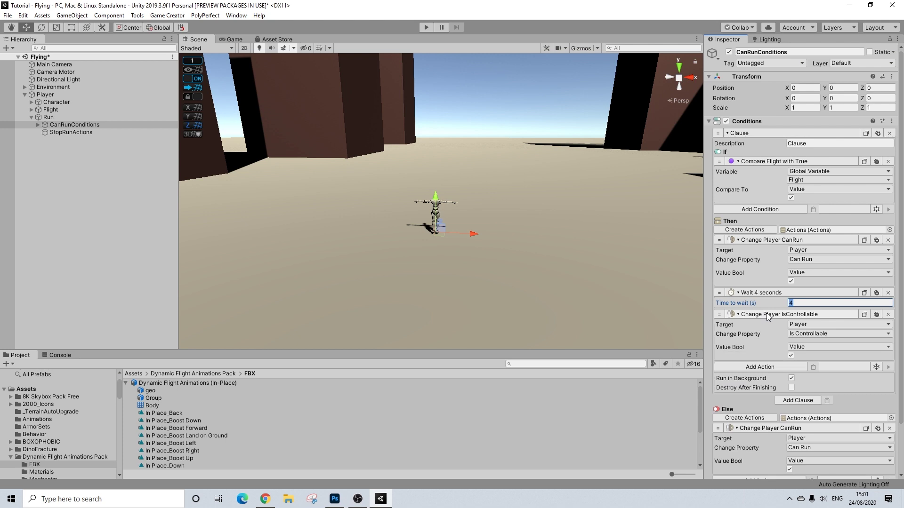
left_click(797, 334)
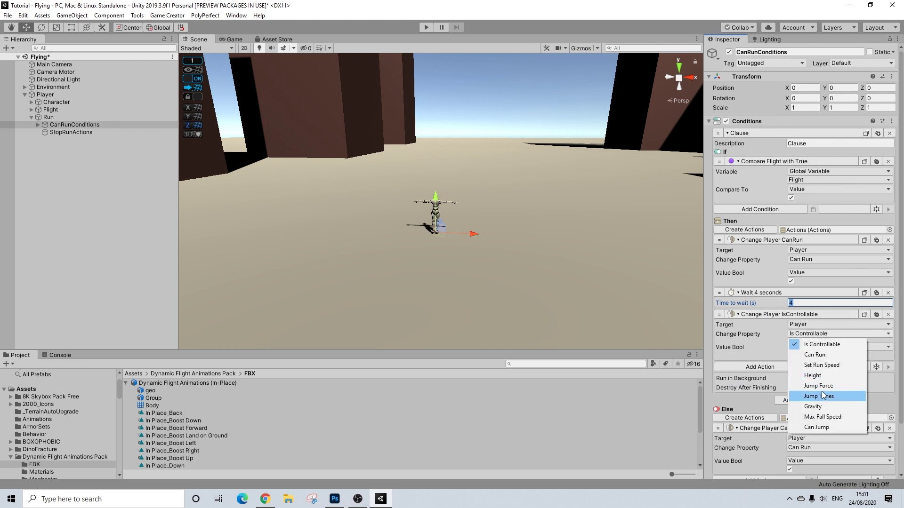
left_click(817, 365)
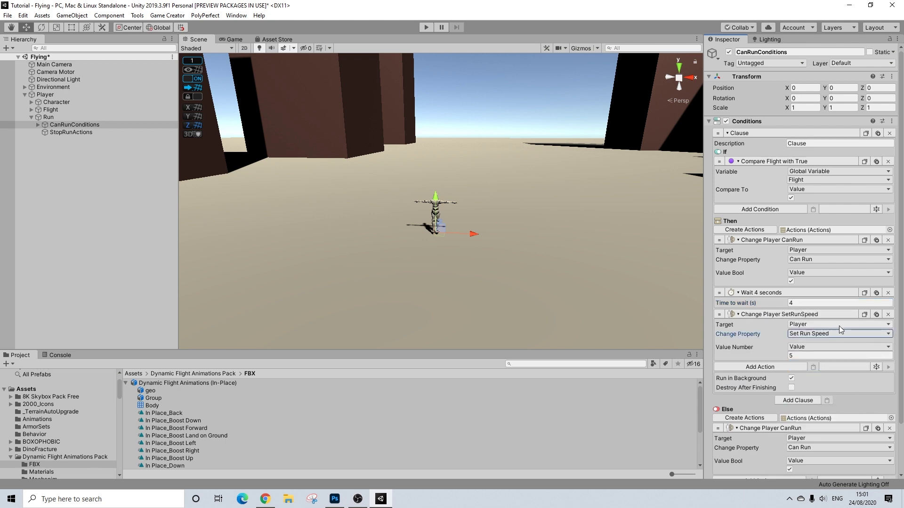
left_click(796, 356)
type("20")
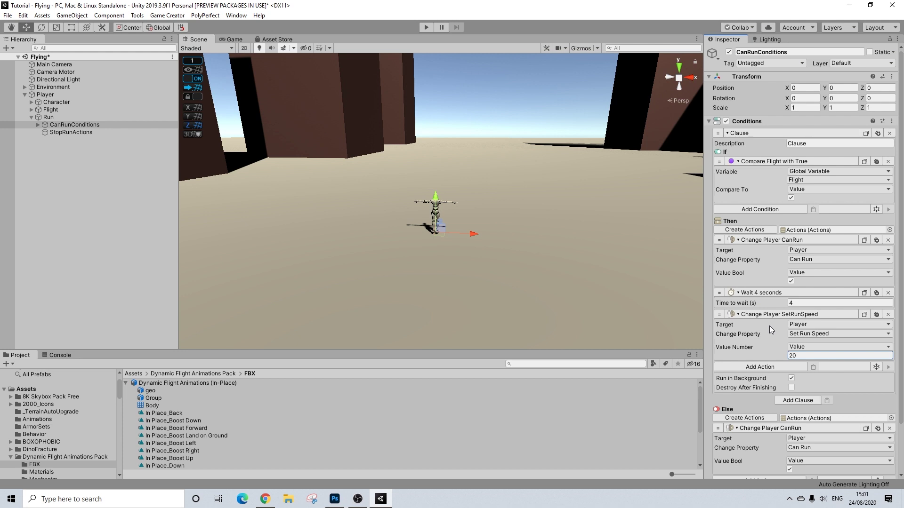
scroll(779, 300, "down", 2)
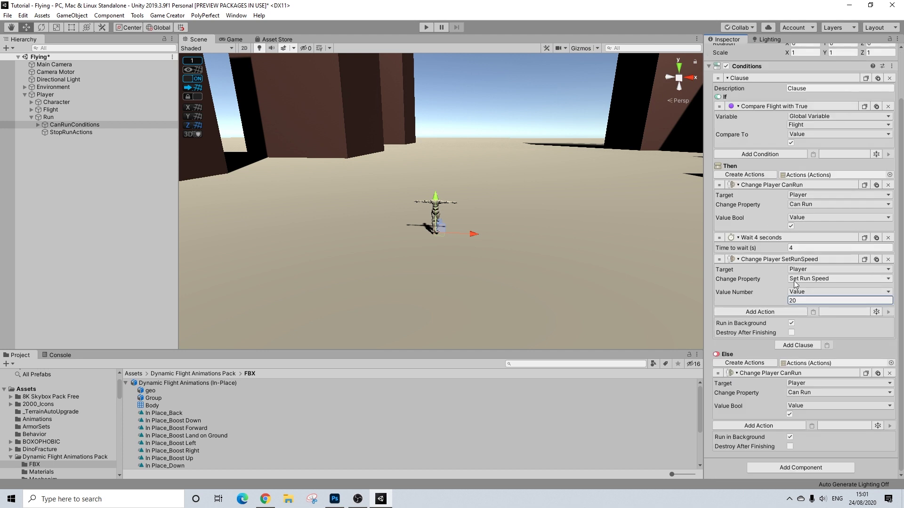
- Add a Cancel Actions action to StopRunActions that targets the first Actions child of CanRunConditions
left_click(56, 133)
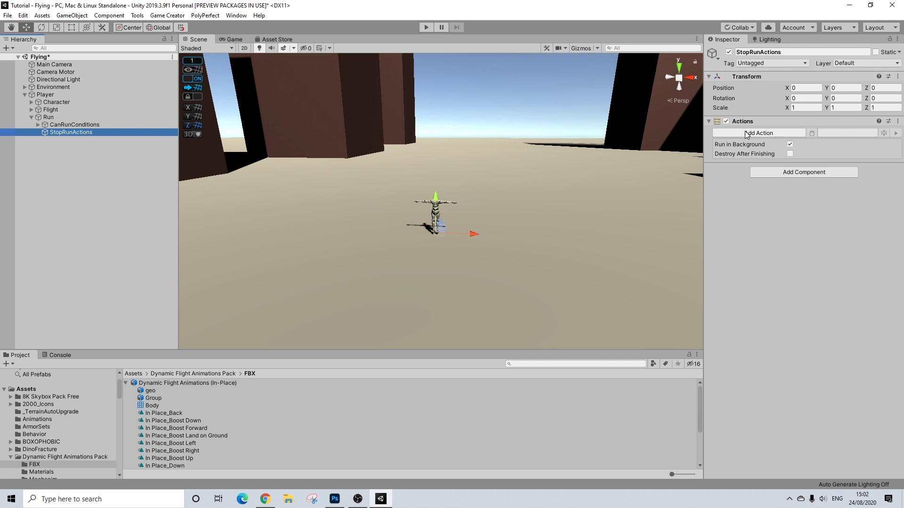
left_click(745, 132)
type("cancel")
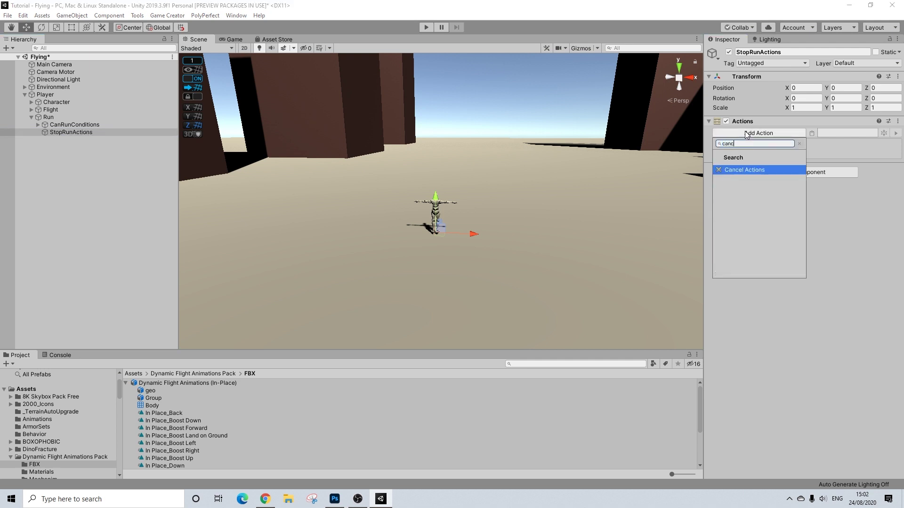
key("Return")
left_click(38, 125)
left_click(84, 132)
left_click_drag(83, 132, 801, 154)
- Copy the Player's Can Run change from CanRunConditions' first Actions into StopRunActions and turn its value off there
left_click(65, 132)
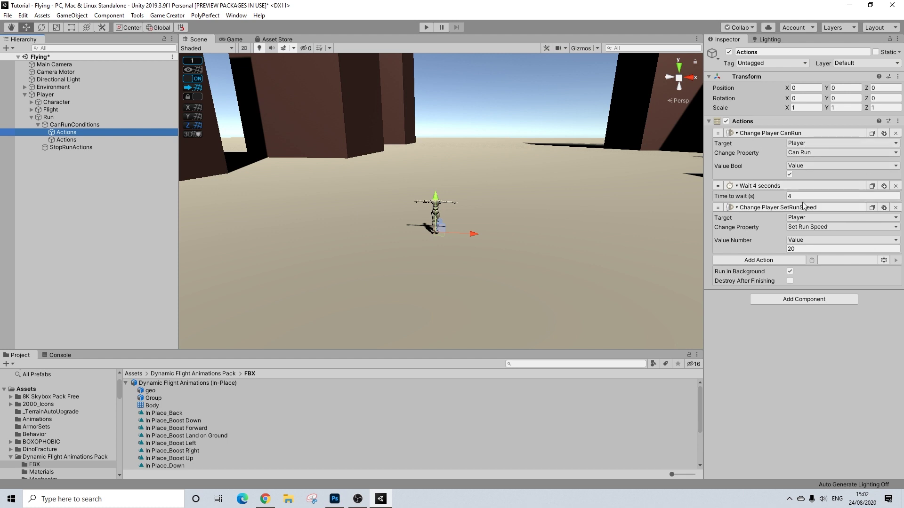
left_click(871, 131)
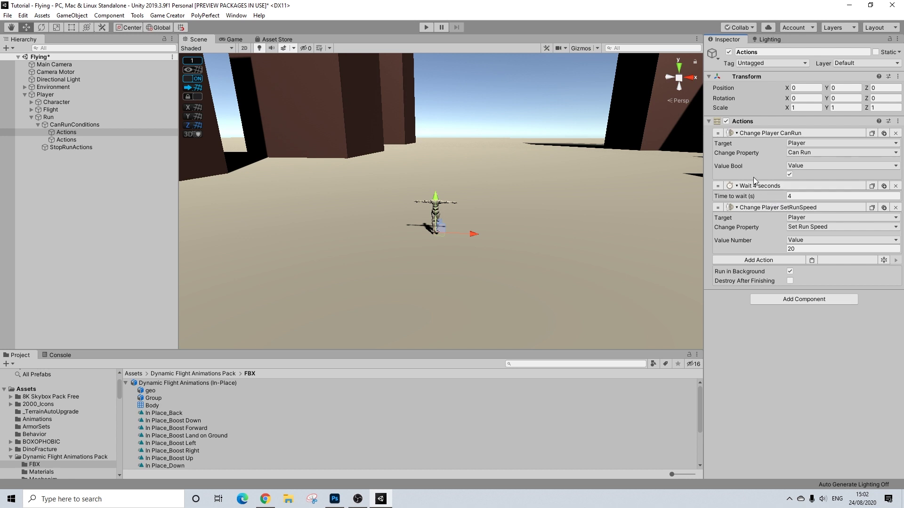
left_click(67, 146)
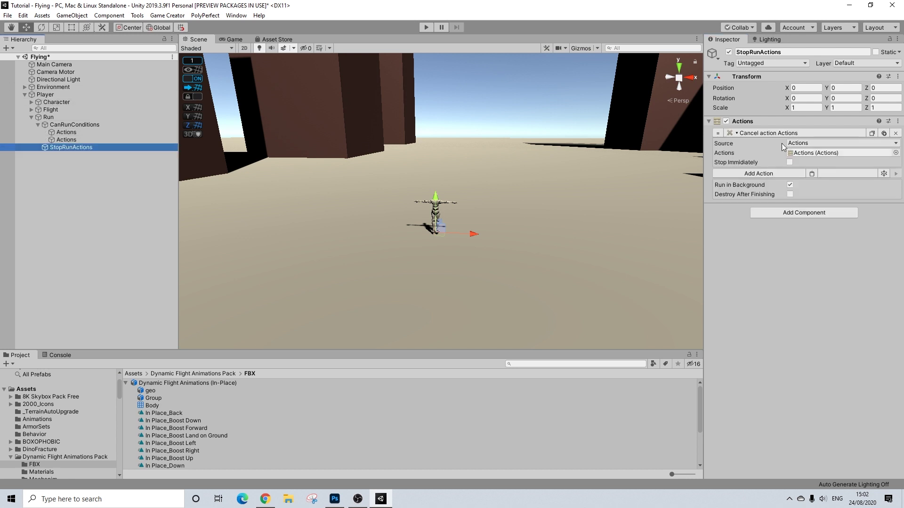
left_click(811, 173)
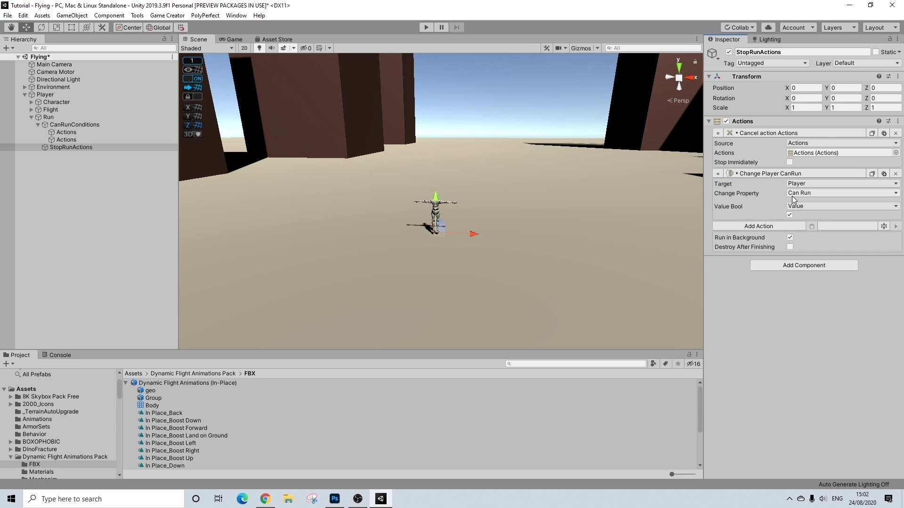
left_click(789, 214)
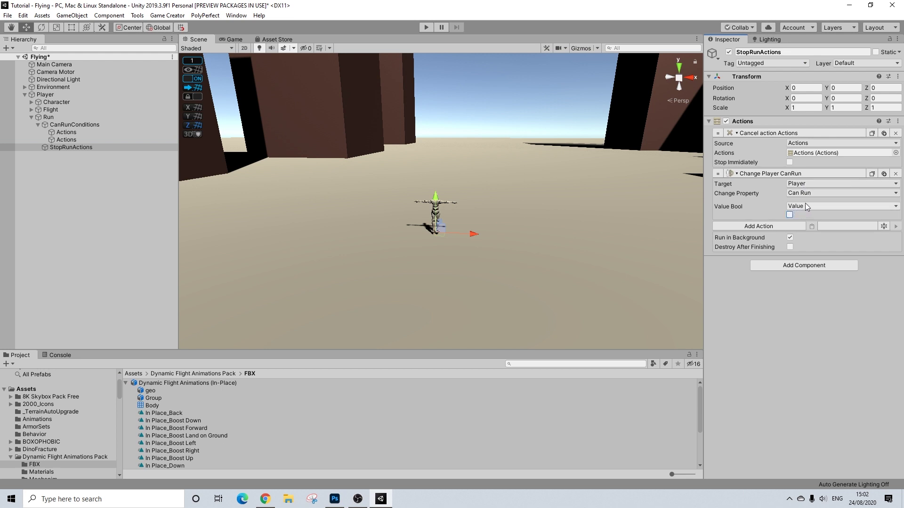
- Copy the Set Run Speed change from CanRunConditions' first Actions into StopRunActions and set its value to 4
left_click(71, 133)
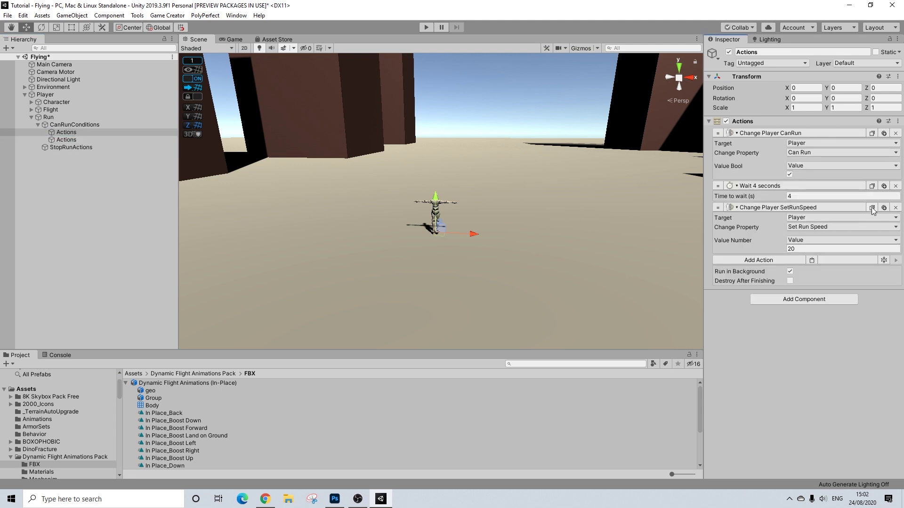
left_click(73, 147)
left_click(812, 227)
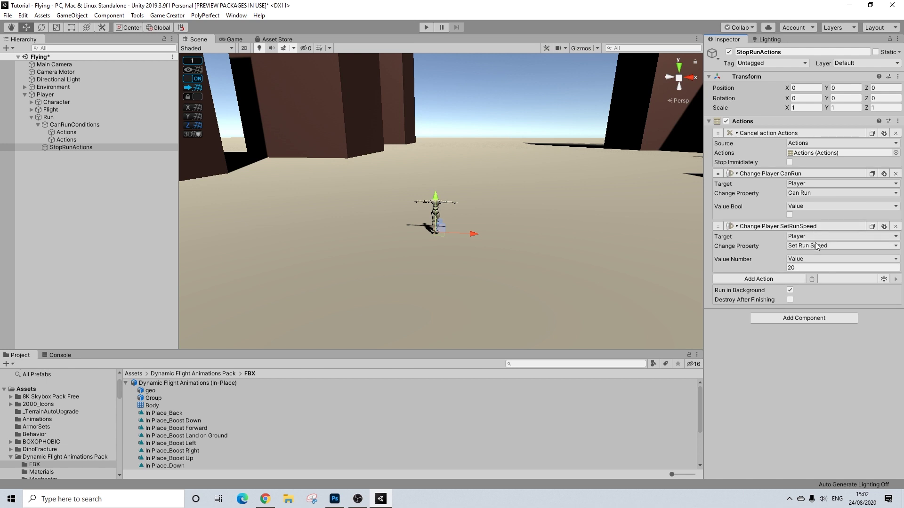
left_click(800, 267)
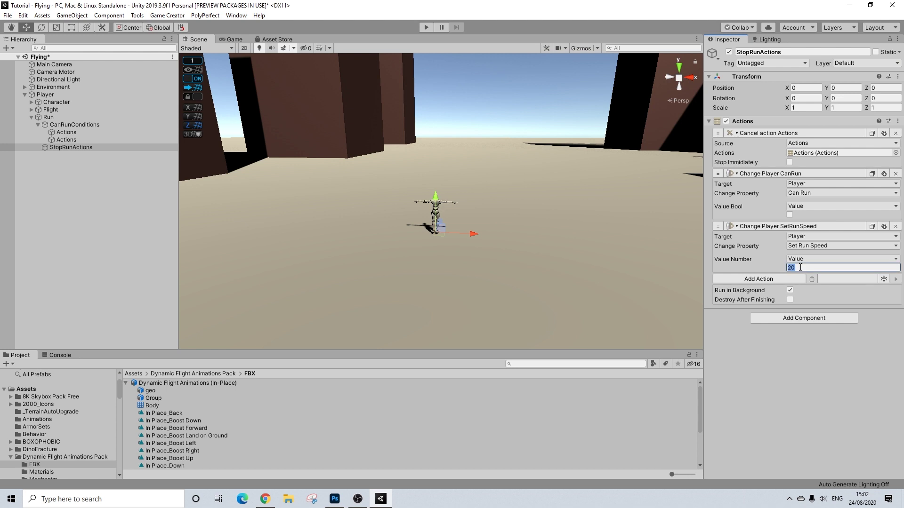
type("4")
key("Return")
- In Run's On Key Up trigger, add a new Conditions object and remove the StopRunActions entry
left_click(66, 125)
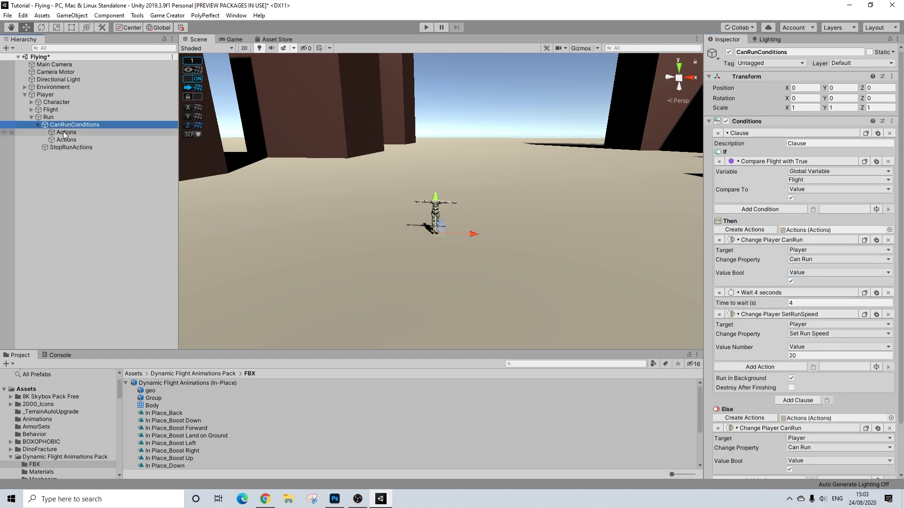
left_click(65, 147)
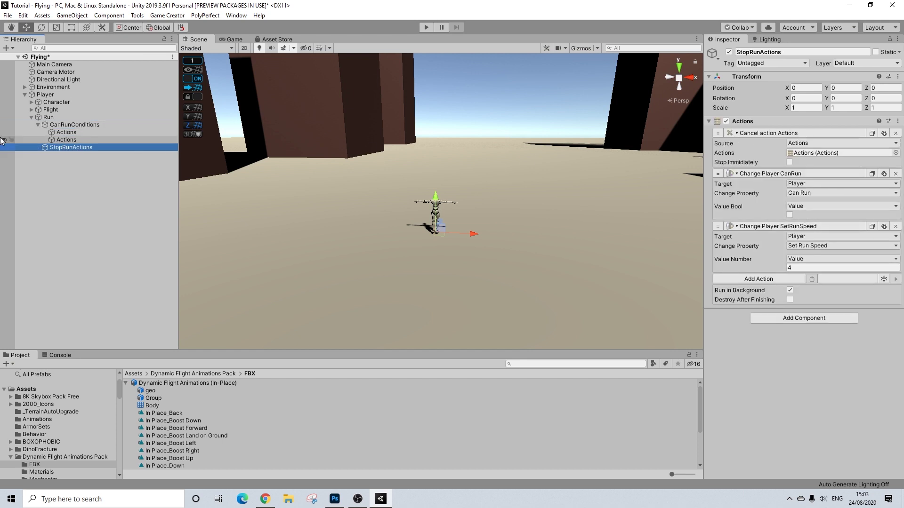
left_click(50, 118)
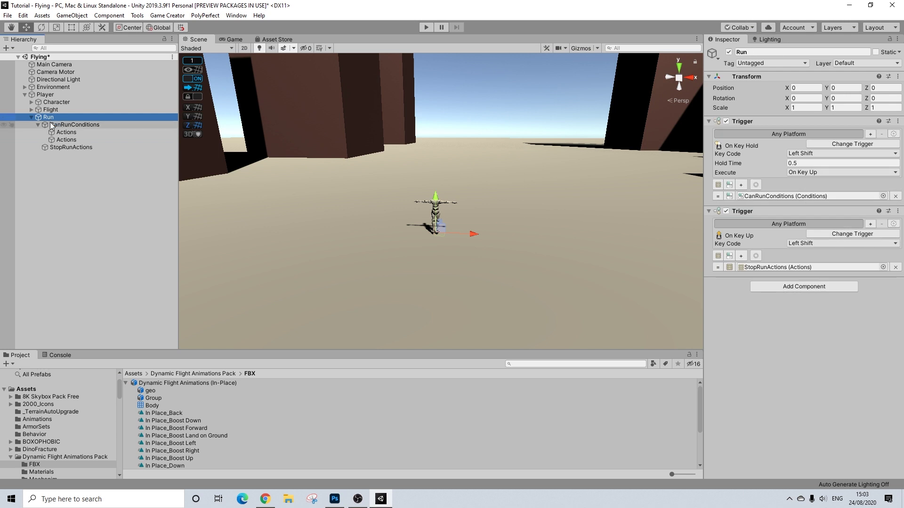
left_click(729, 256)
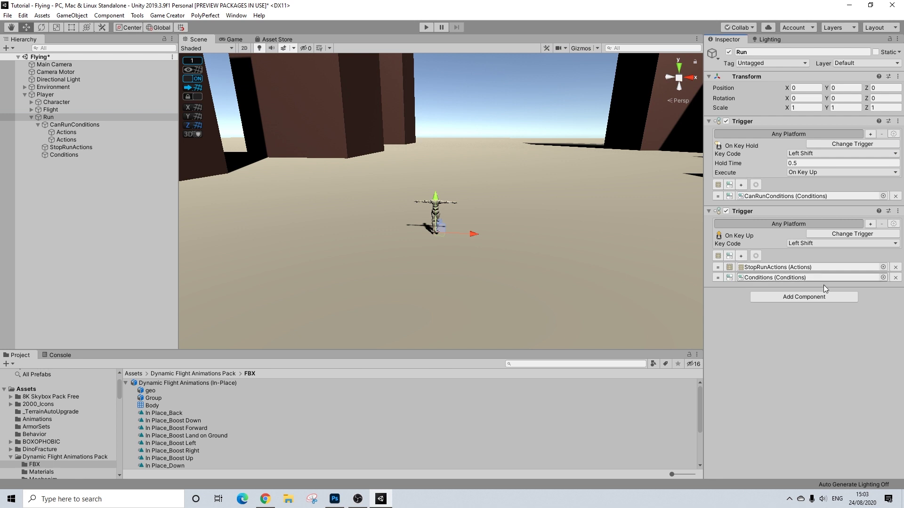
left_click(898, 267)
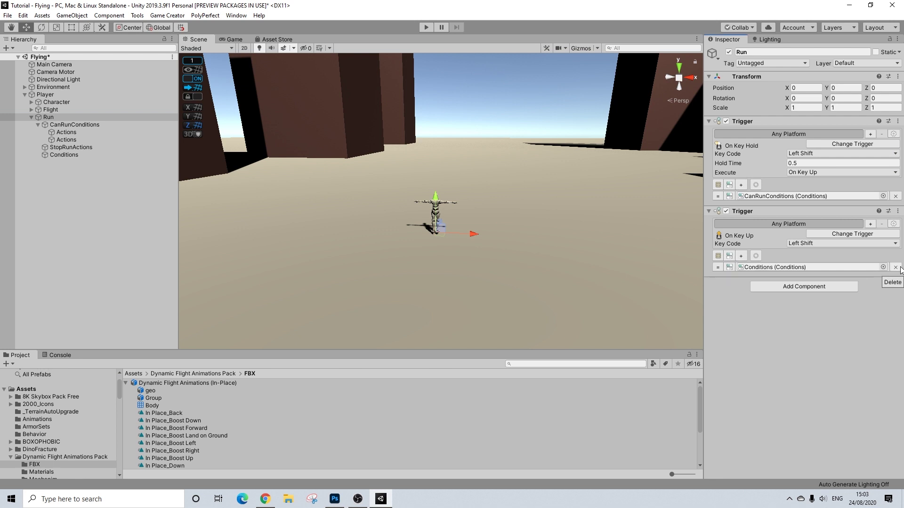
- Name both the StopRunActions object and the new Conditions object StopRunConditions
left_click(60, 154)
left_click(63, 147)
right_click(63, 146)
left_click(97, 176)
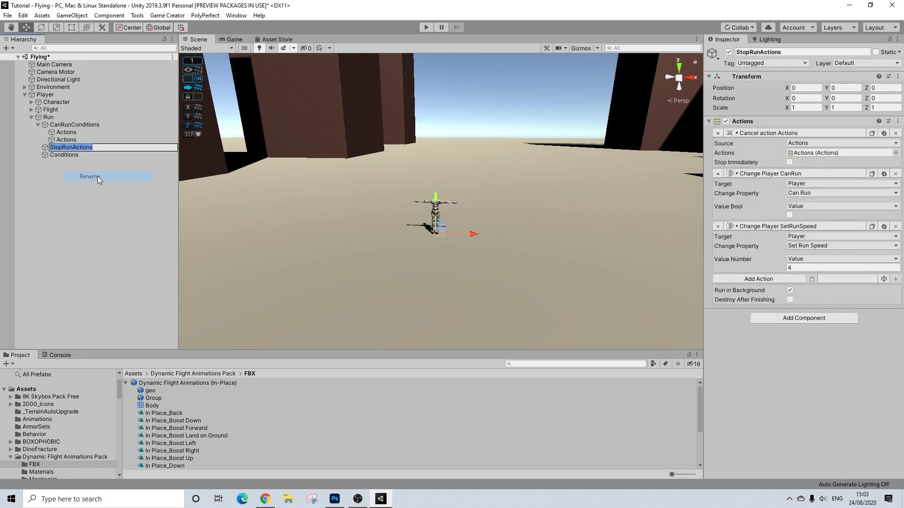
left_click(790, 51)
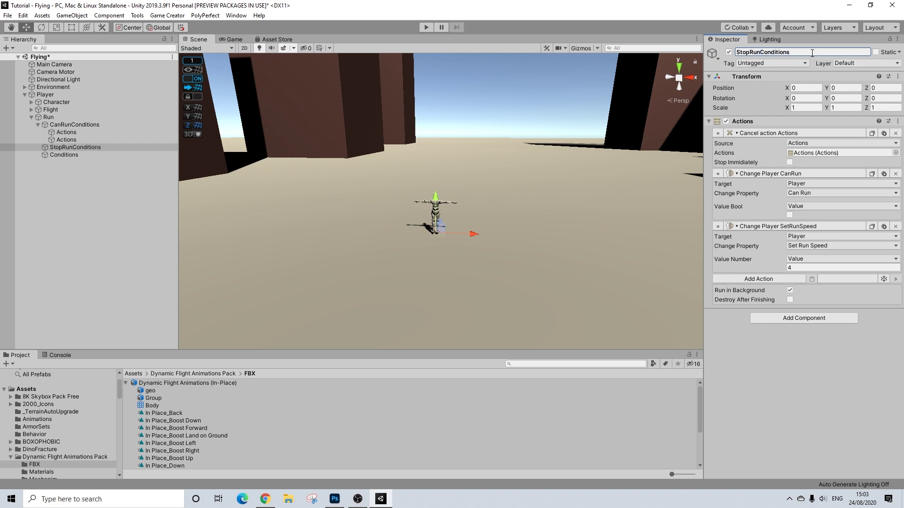
right_click(65, 155)
left_click(770, 51)
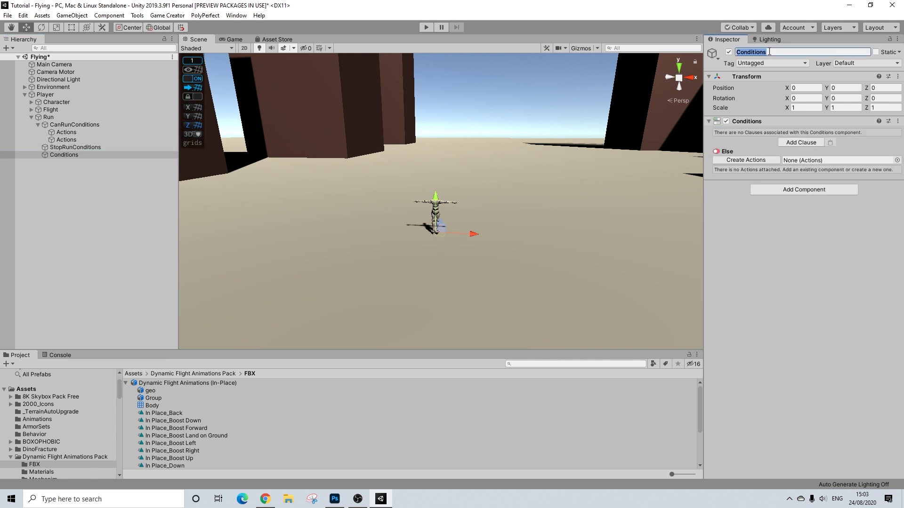
- Rename the StopRunConditions object that holds the stop-run actions to Actions and nest it under the other StopRunConditions
right_click(87, 148)
left_click(115, 180)
type("Actions")
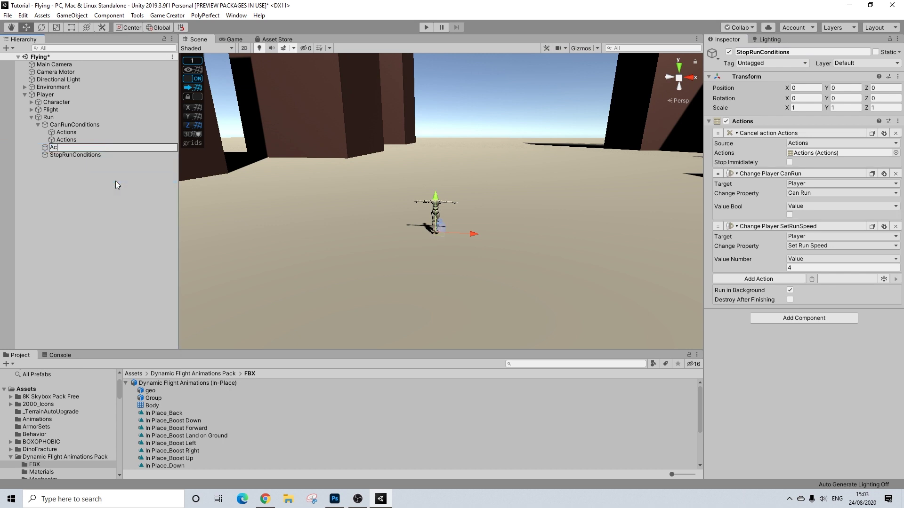
key("Return")
left_click_drag(62, 149, 62, 154)
- Add a clause to StopRunConditions with a Variable Bool condition comparing global variable Flight with True
left_click(67, 147)
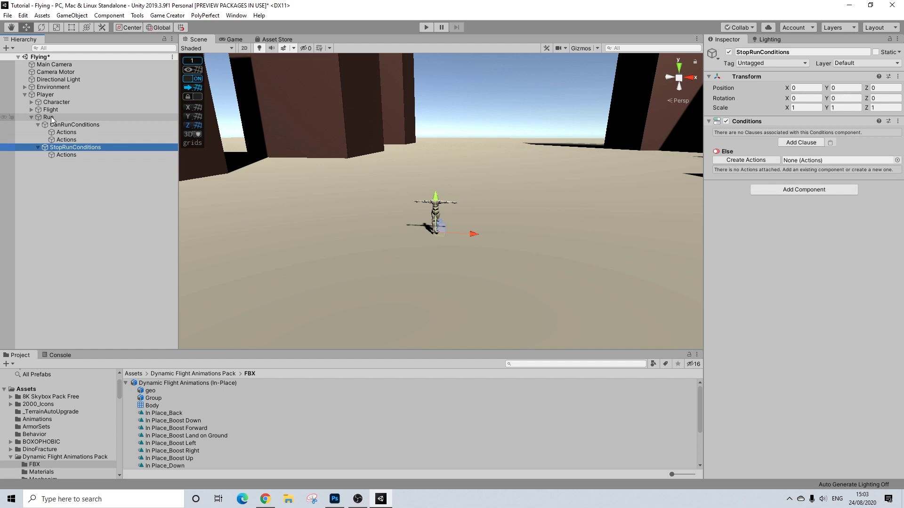
left_click(801, 142)
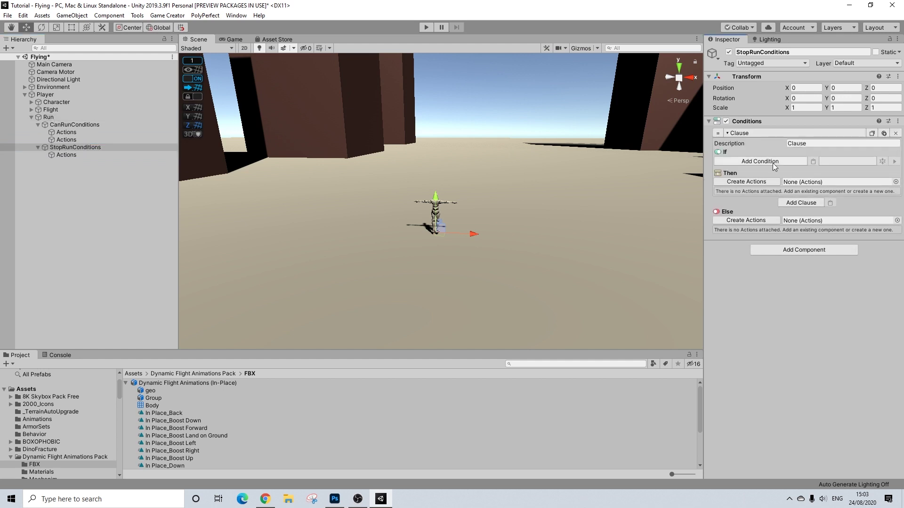
left_click(773, 163)
left_click(739, 197)
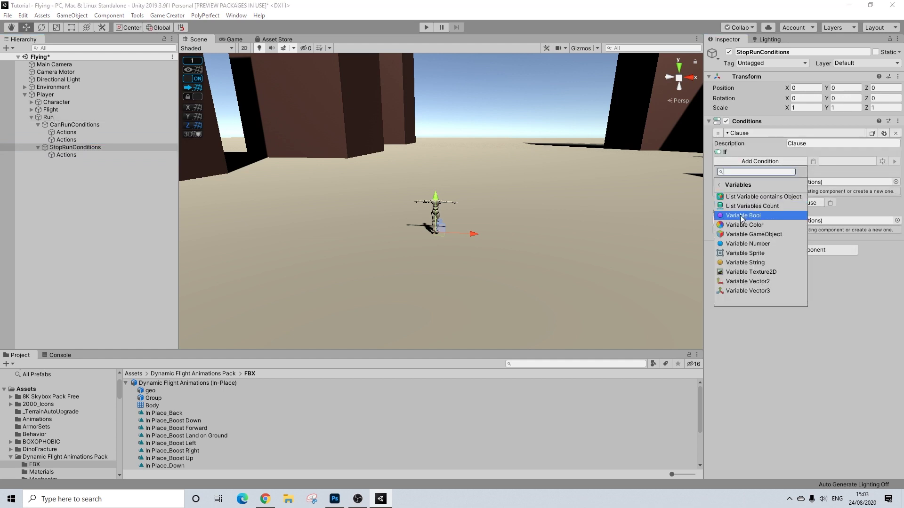
left_click(763, 210)
left_click(800, 180)
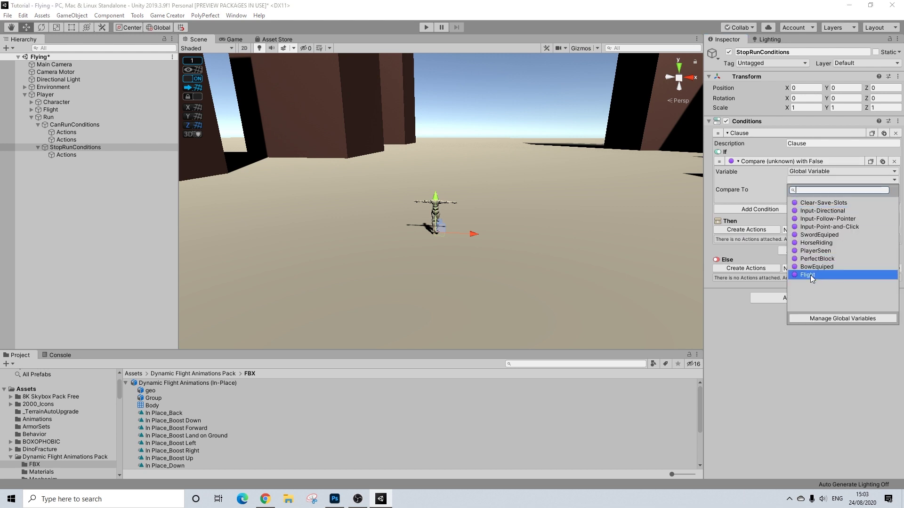
left_click(808, 275)
left_click(791, 199)
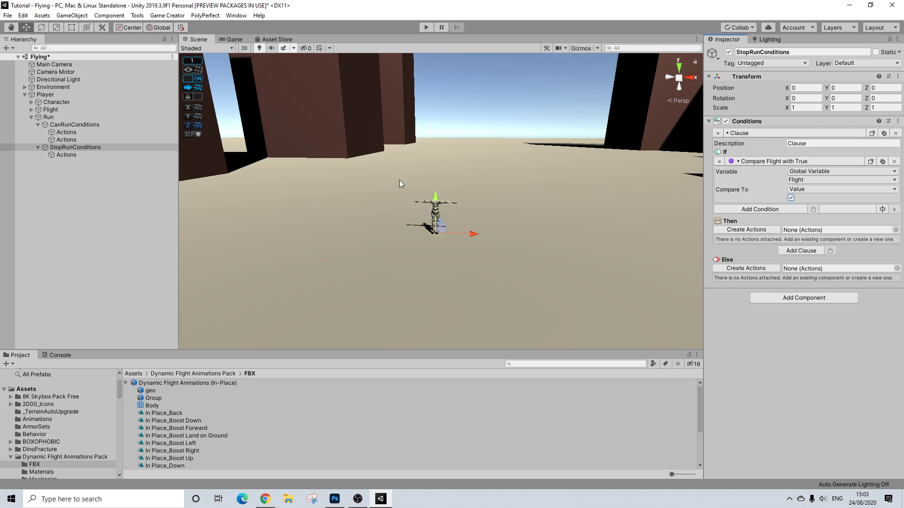
- Assign the nested Actions object to StopRunConditions' Then branch and set its run speed to 10
left_click_drag(434, 197, 829, 238)
left_click(799, 372)
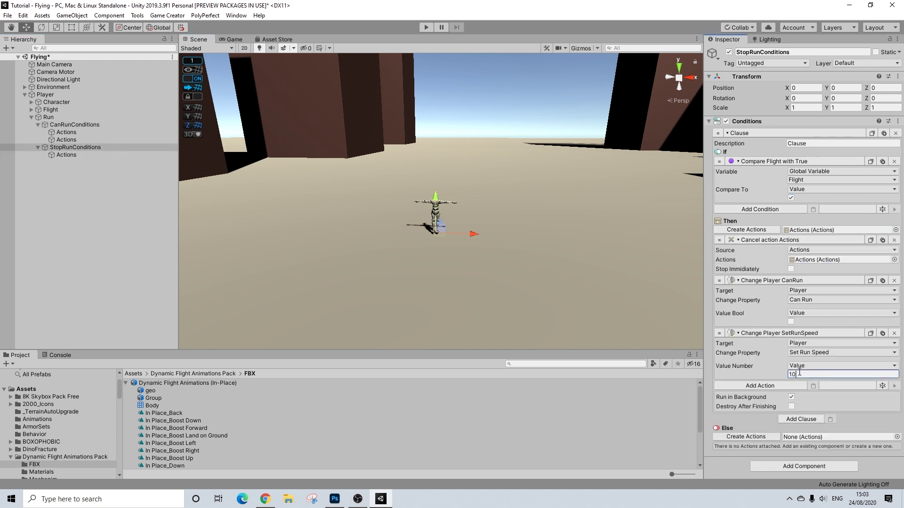
- Duplicate the Actions child of StopRunConditions and assign the copy to the Else branch
left_click(61, 154)
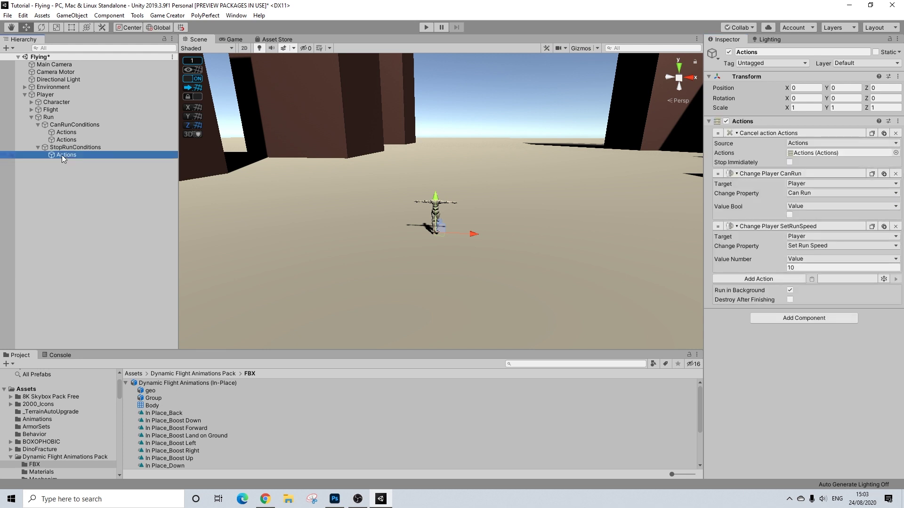
key("ctrl+d")
left_click(75, 147)
left_click_drag(69, 165, 339, 208)
left_click_drag(796, 432, 796, 434)
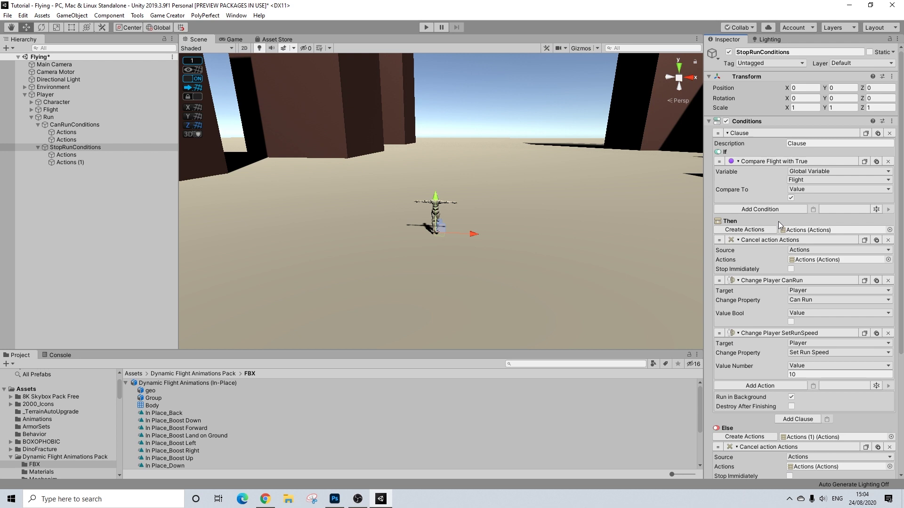
- Set the Player's run speed in StopRunConditions' Else branch to 4
scroll(804, 382, "down", 5)
left_click(804, 416)
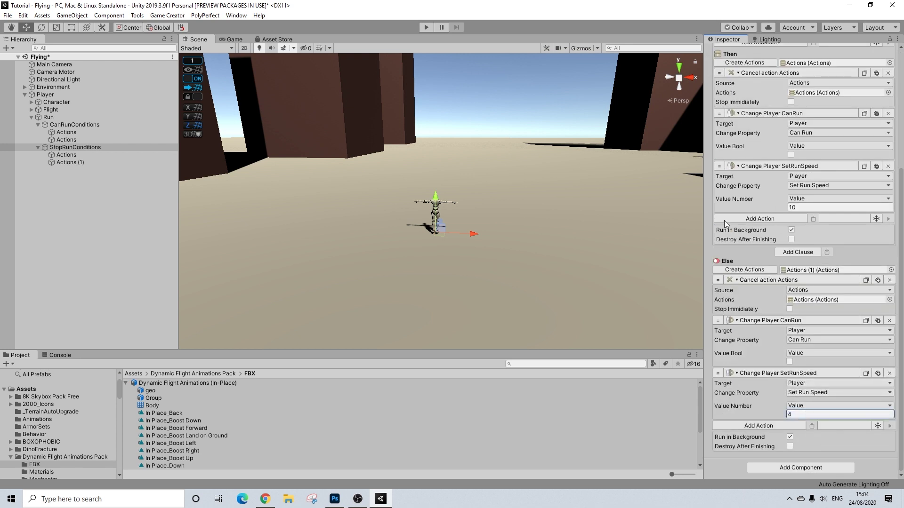
scroll(730, 199, "up", 5)
scroll(772, 227, "down", 5)
scroll(831, 243, "up", 2)
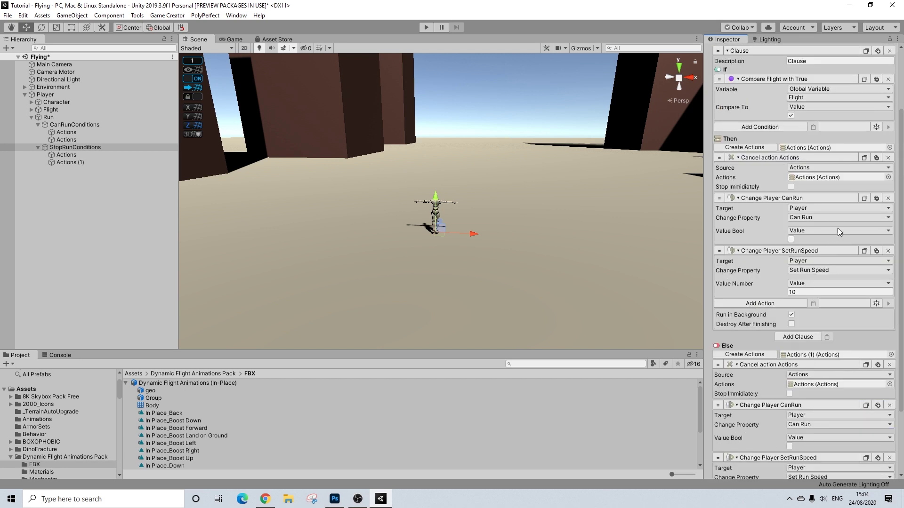
- Review the Then and Else branches of StopRunConditions and play-test the character's running
scroll(801, 283, "up", 2)
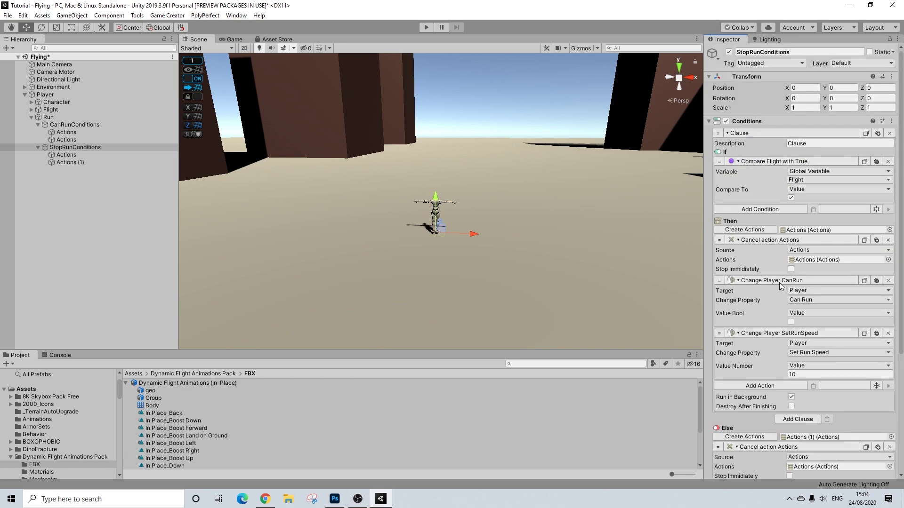
scroll(780, 282, "down", 5)
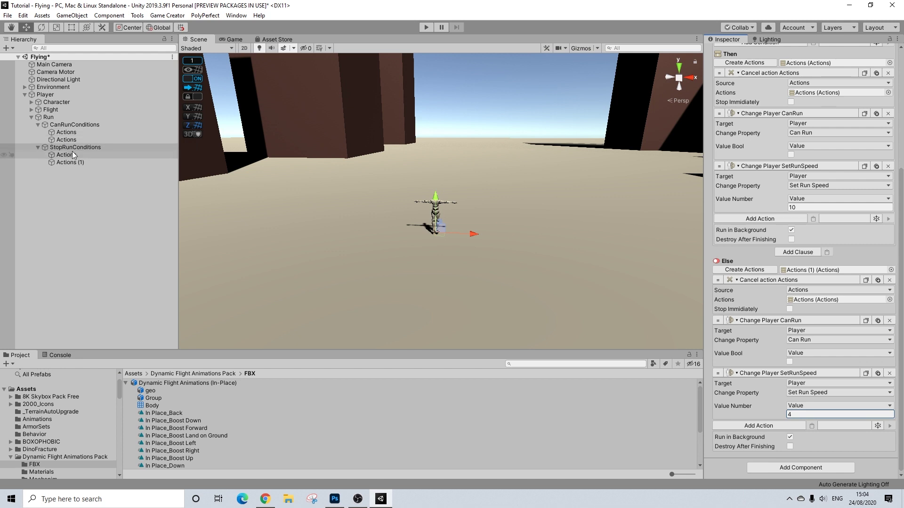
scroll(864, 282, "up", 5)
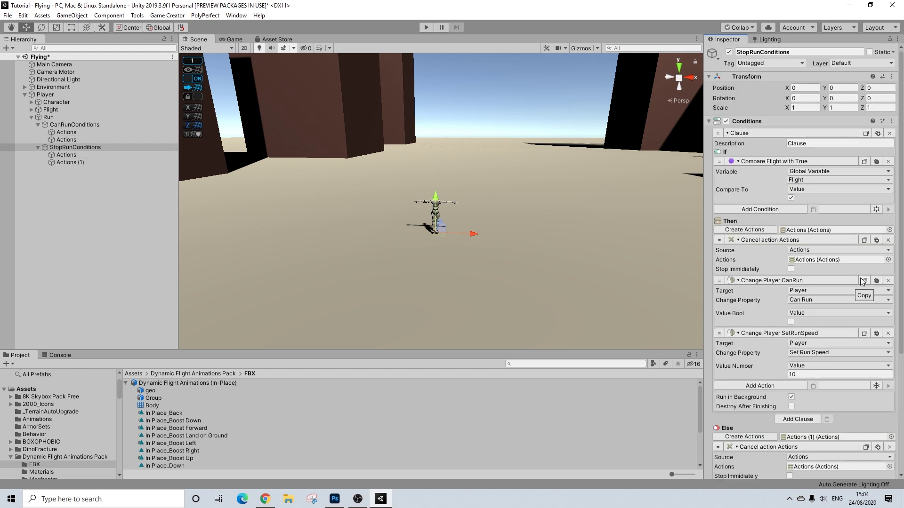
scroll(862, 282, "down", 3)
scroll(862, 281, "down", 3)
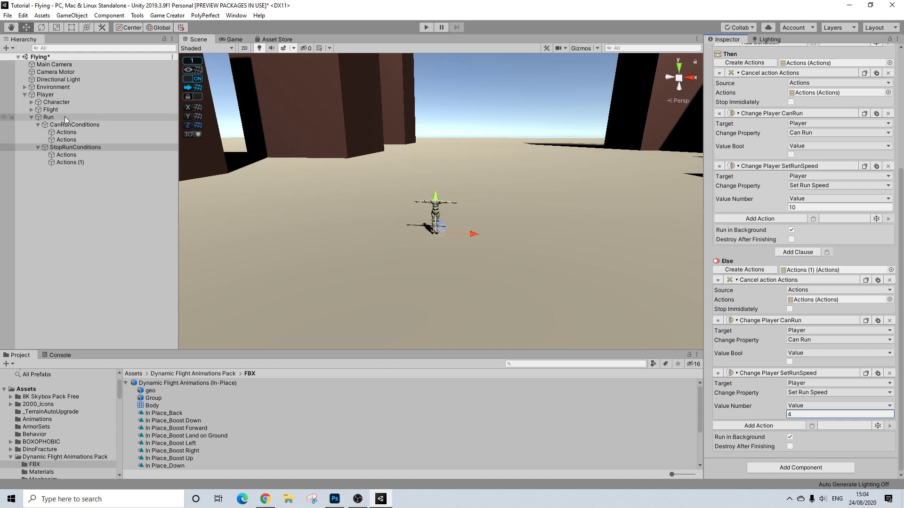
left_click(424, 27)
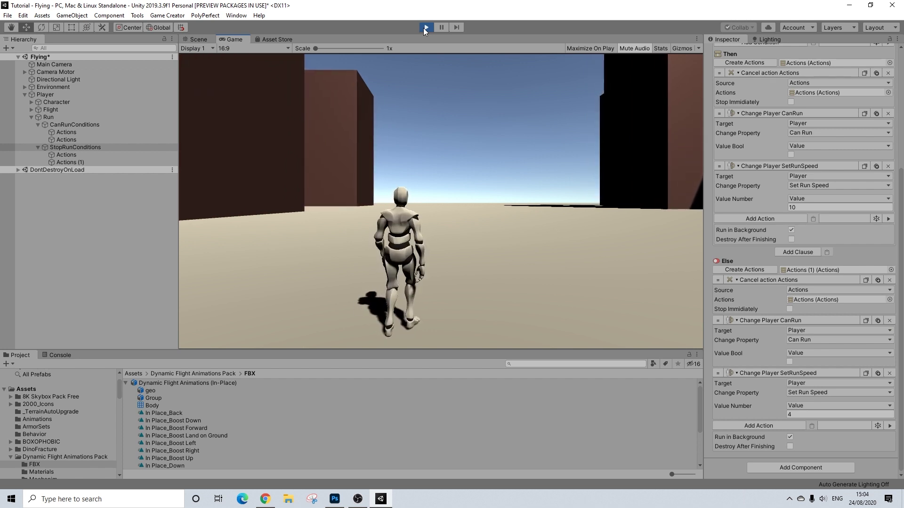
left_click(425, 27)
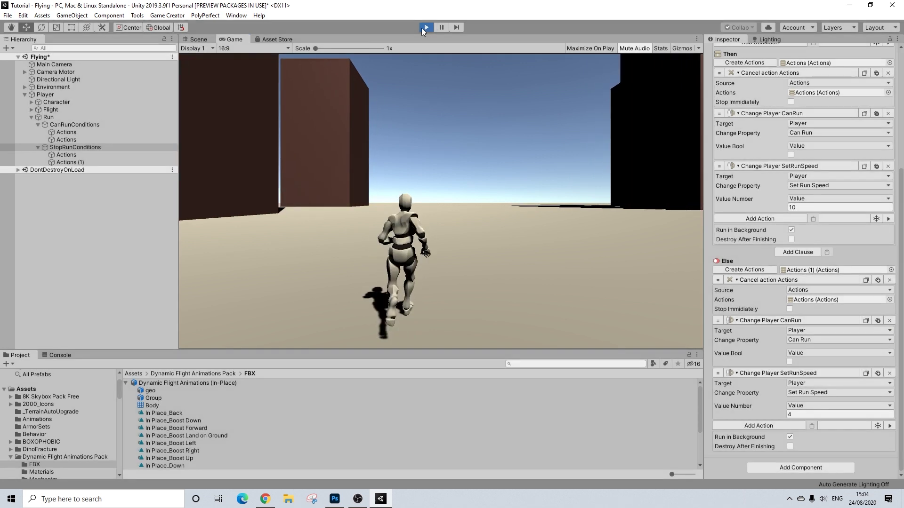
- Inspect the Run triggers, the CanRunConditions and StopRunConditions clauses, and the Player's locomotion settings
left_click(55, 118)
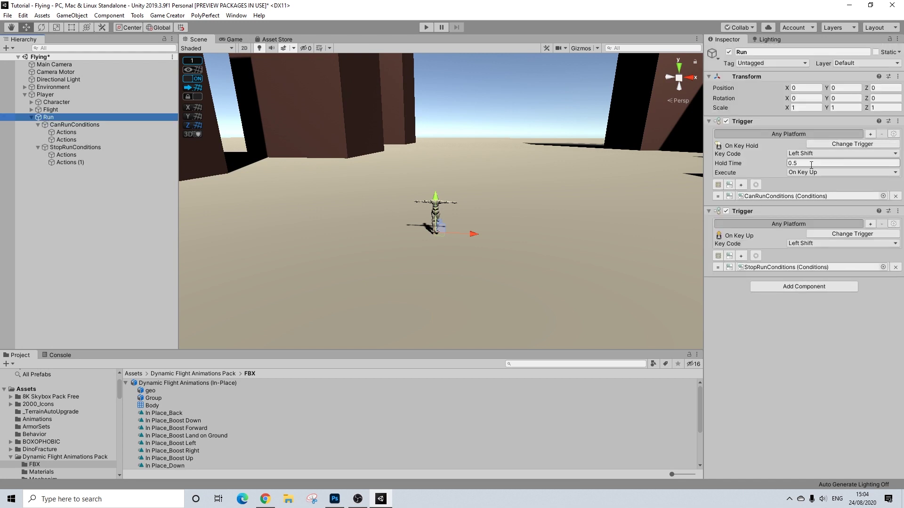
left_click(783, 196)
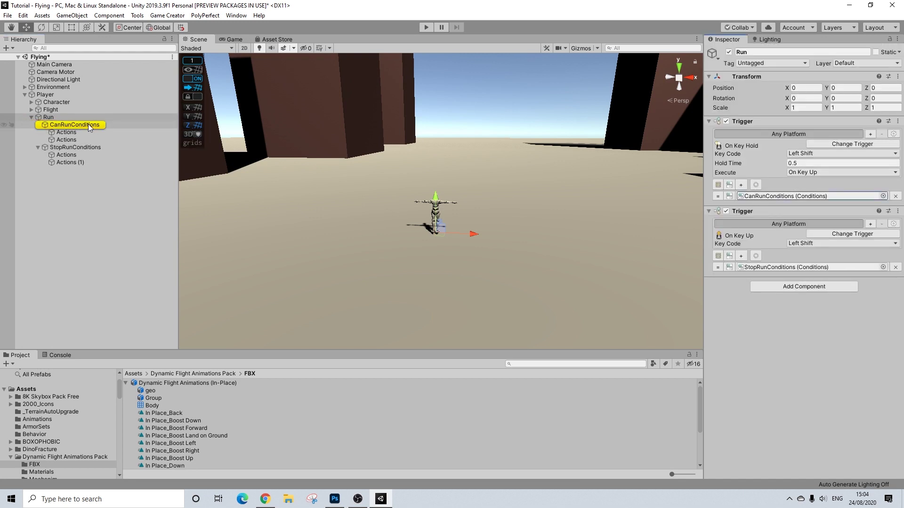
double_click(783, 196)
scroll(829, 237, "down", 3)
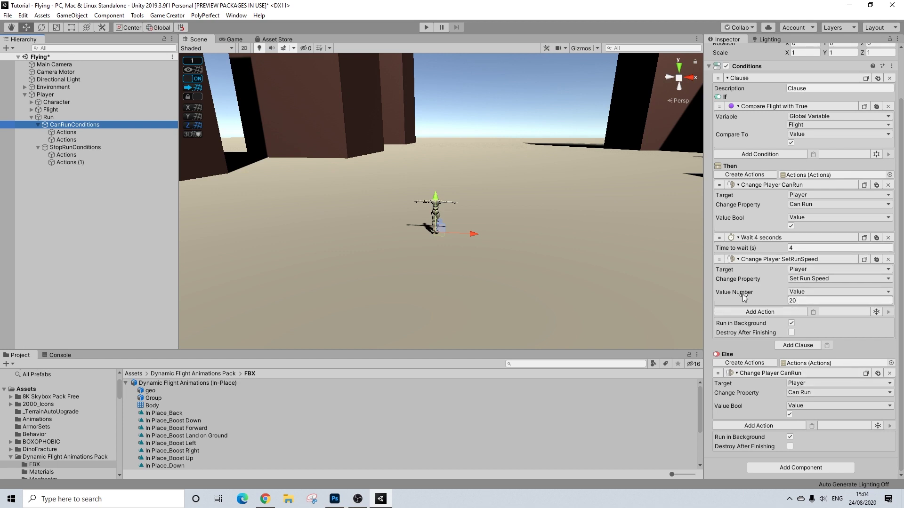
left_click(77, 149)
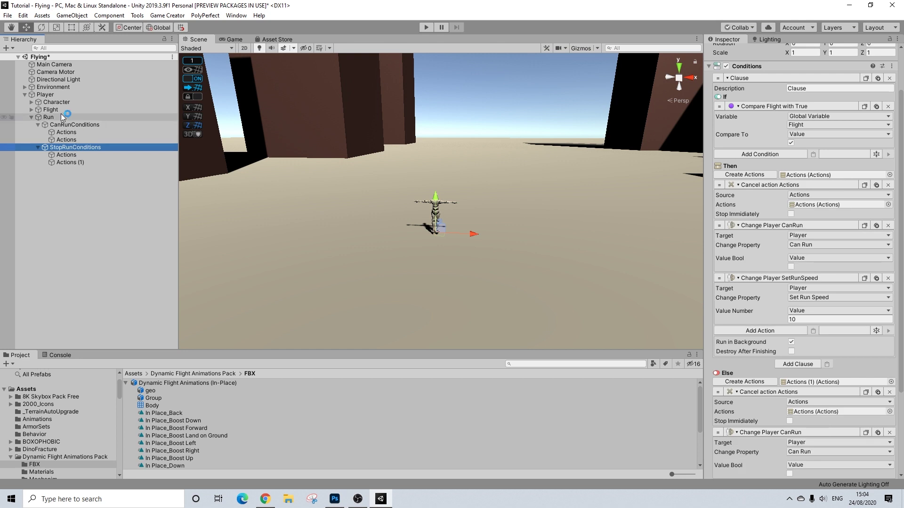
left_click(52, 125)
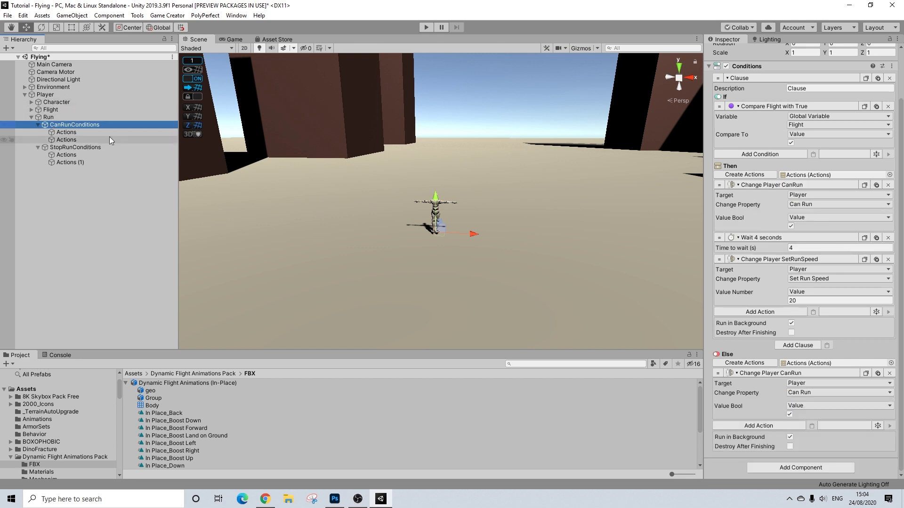
left_click(48, 95)
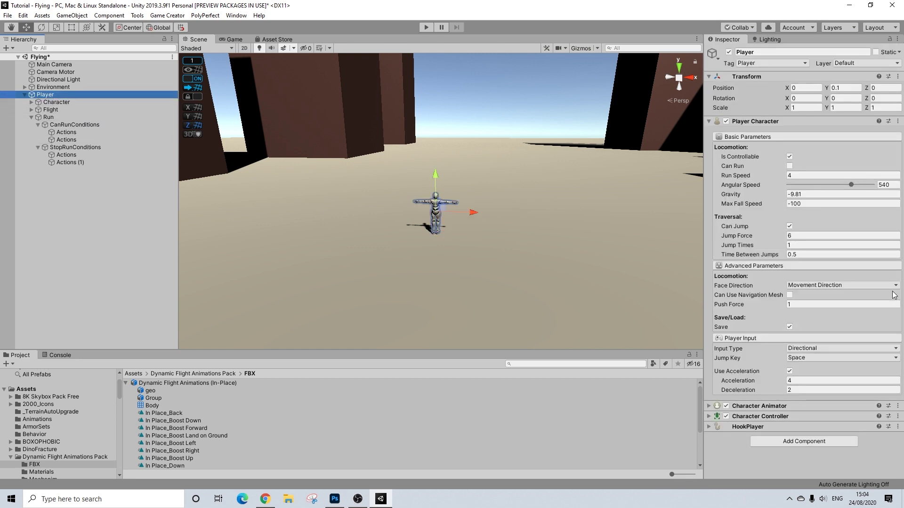
- Set the Run object's Left Shift On Key Hold trigger to execute On Timeout
left_click(49, 117)
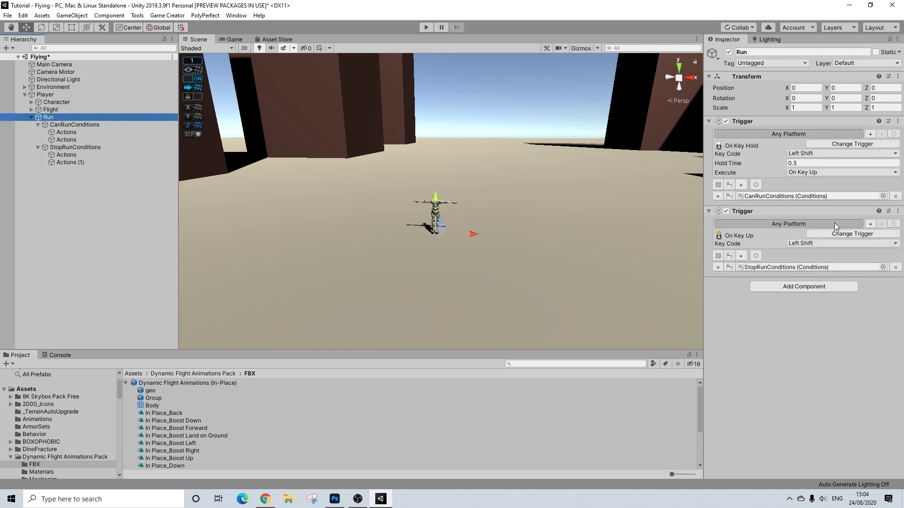
left_click(804, 174)
left_click(815, 194)
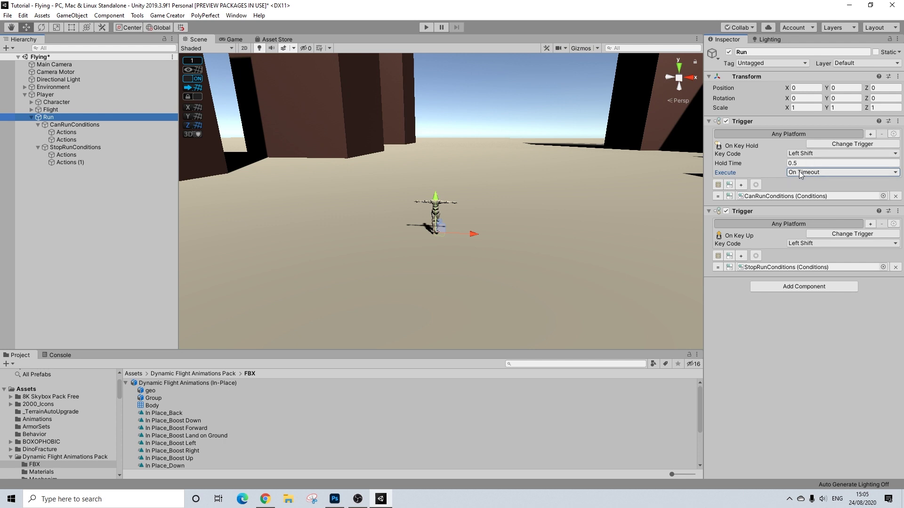
- Play-test walking, running, taking off and flying forward among the blocks, and exit play mode
left_click(426, 27)
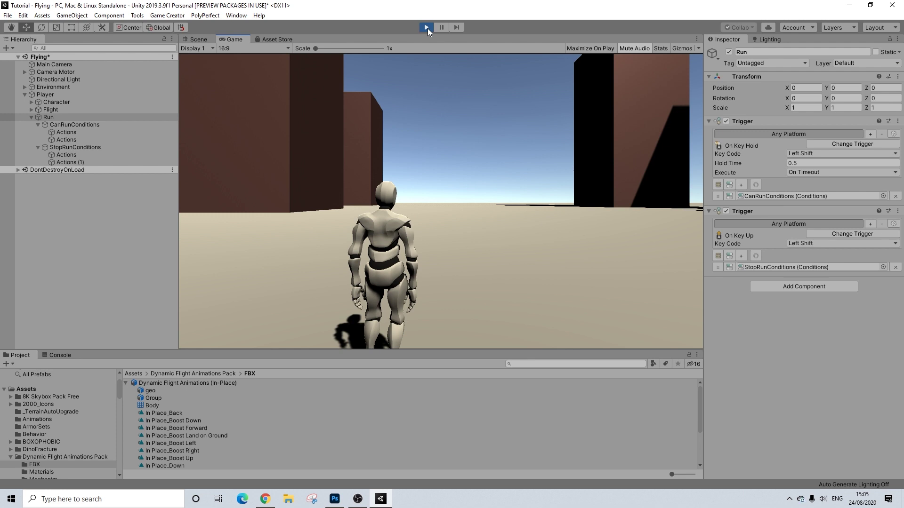
key("w")
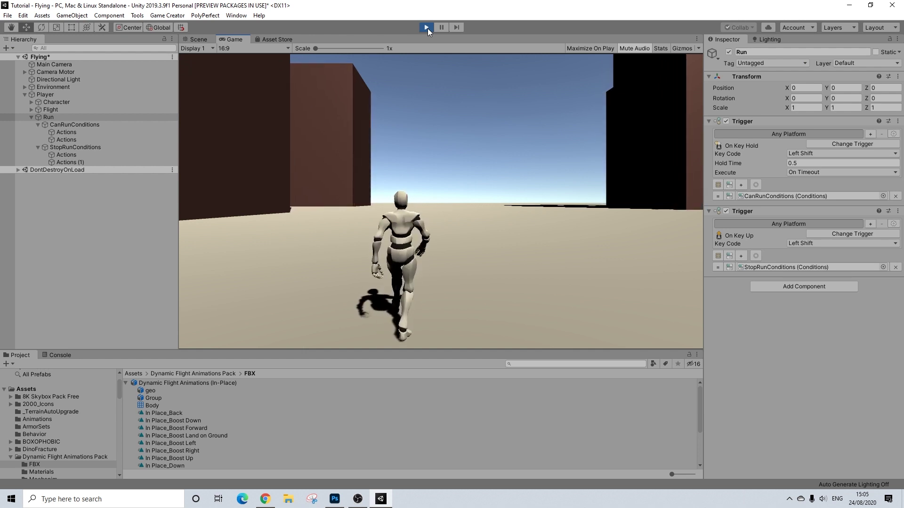
key("space")
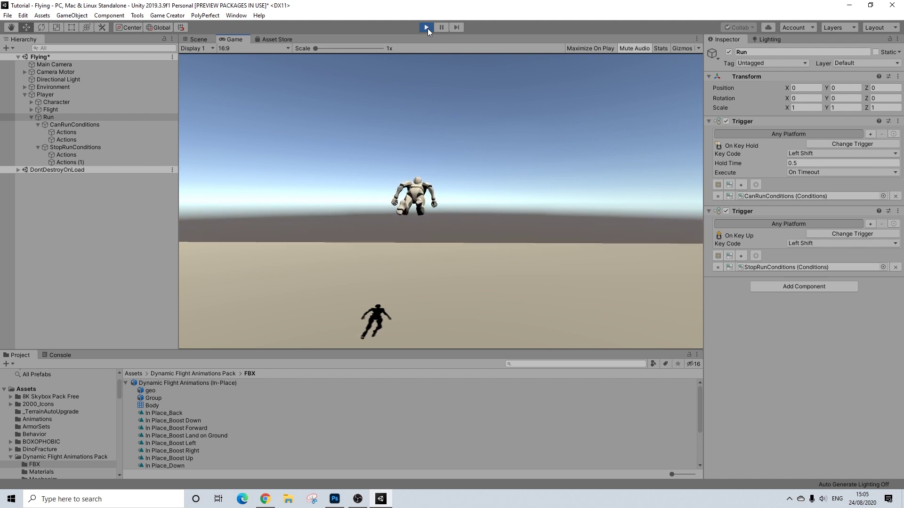
key("w")
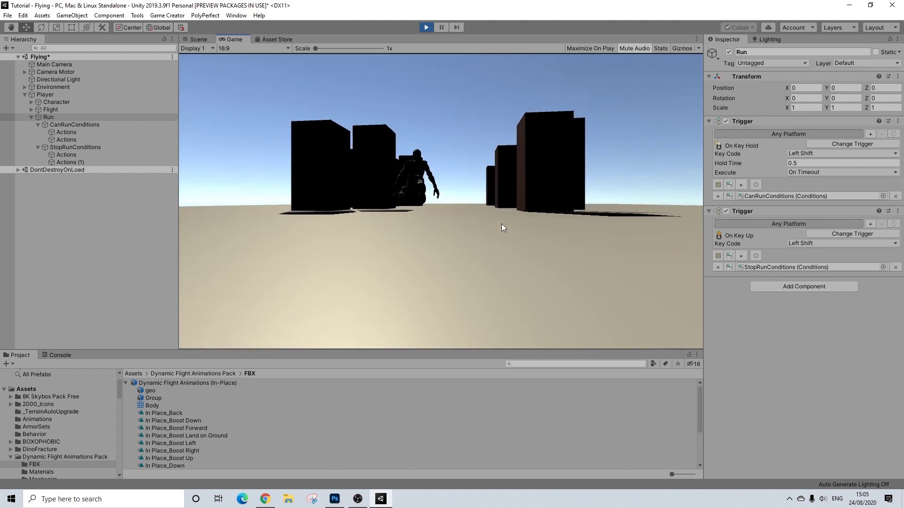
key("w")
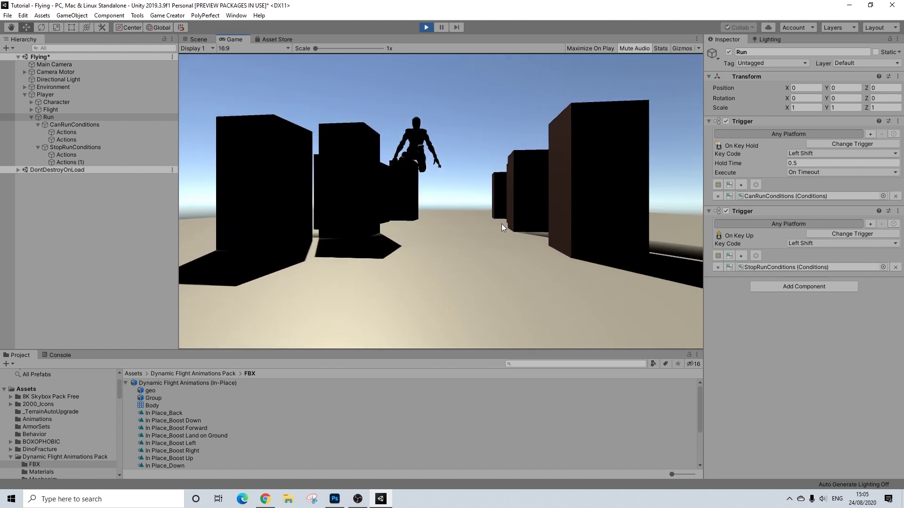
key("w")
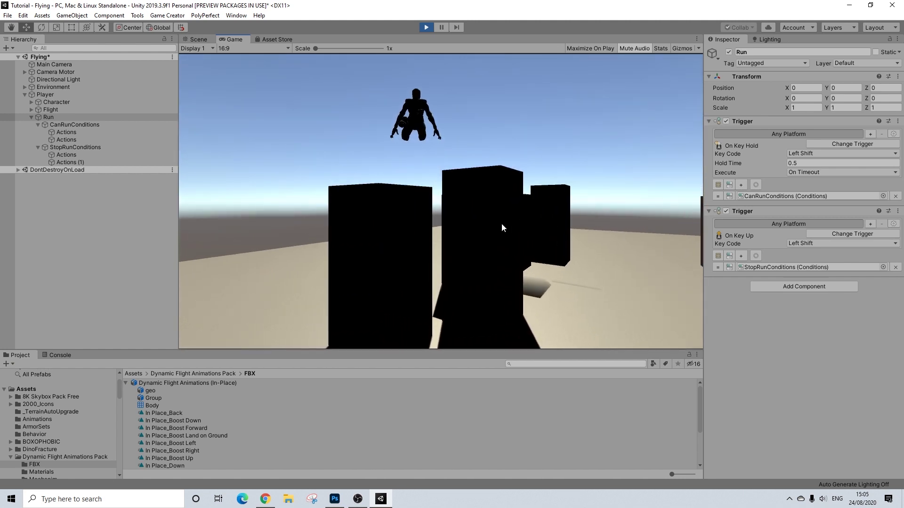
key("w")
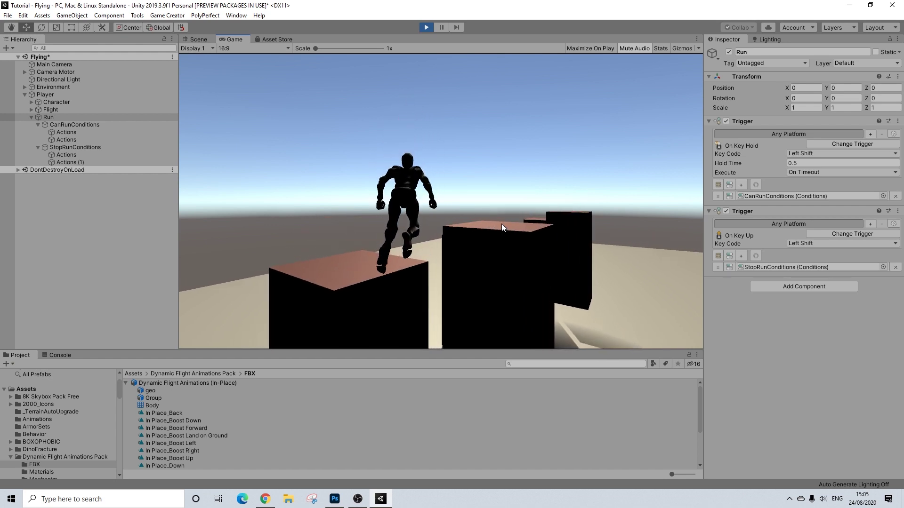
key("w")
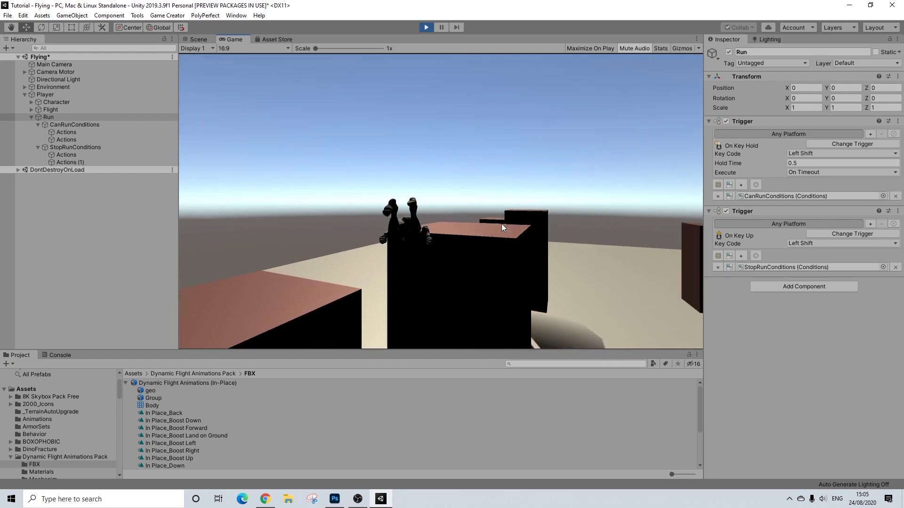
key("w")
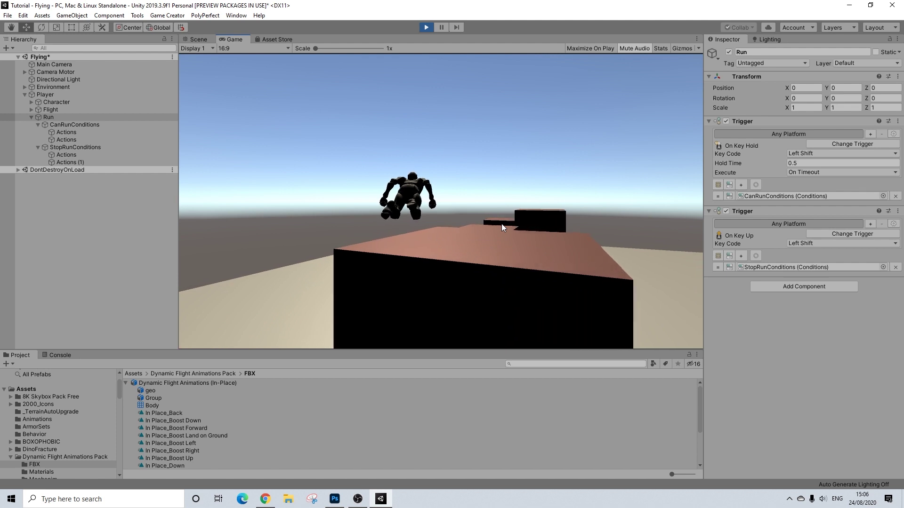
key("w")
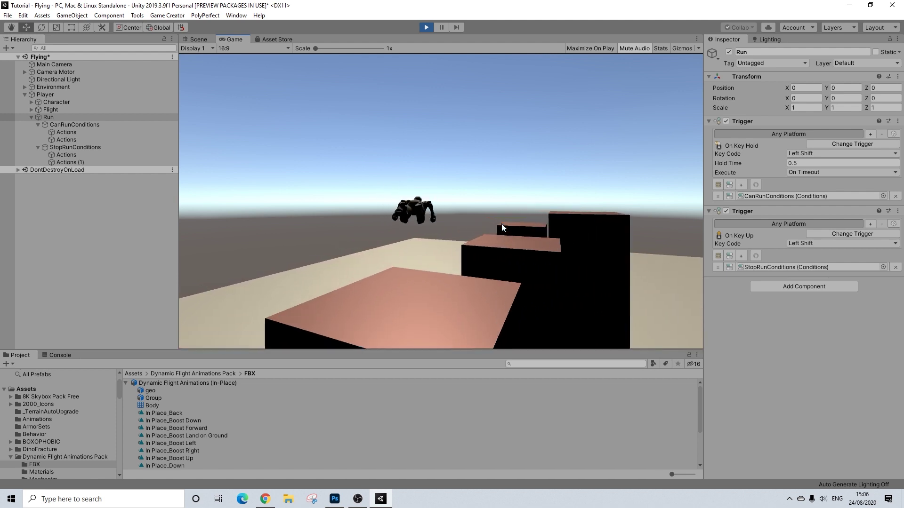
key("w")
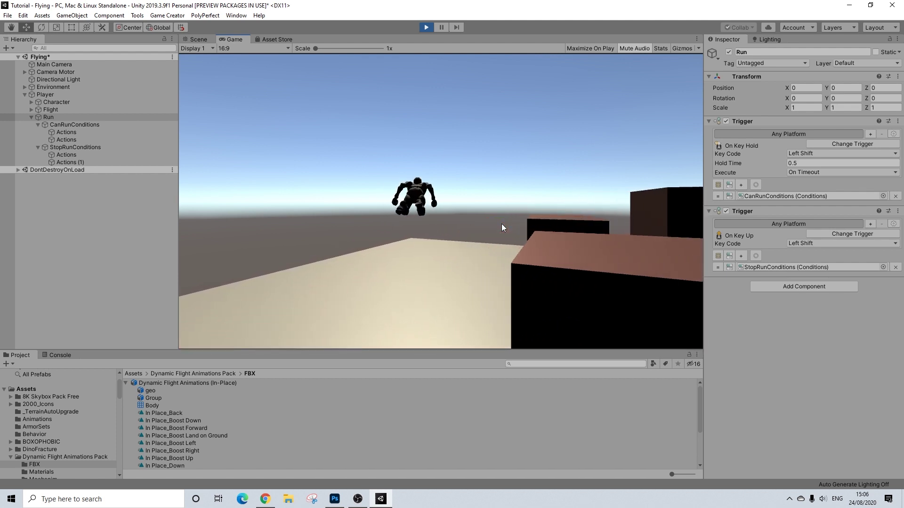
key("w")
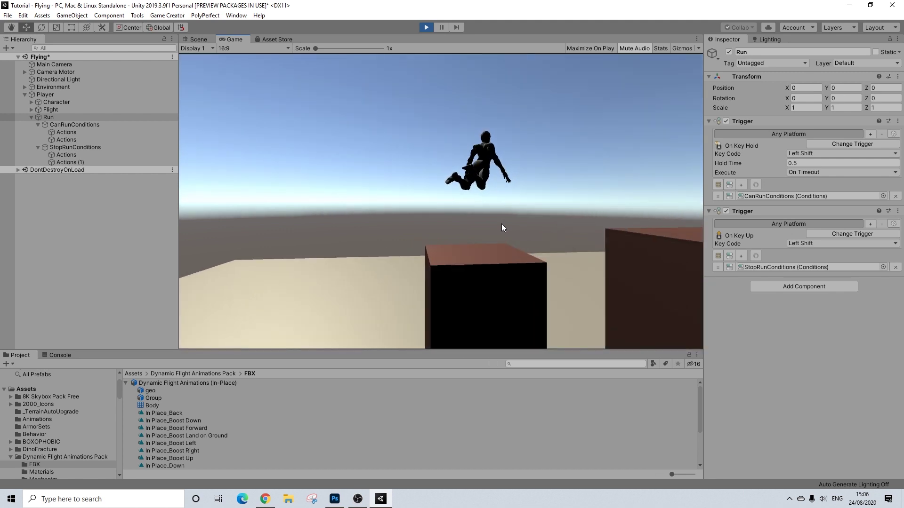
key("w")
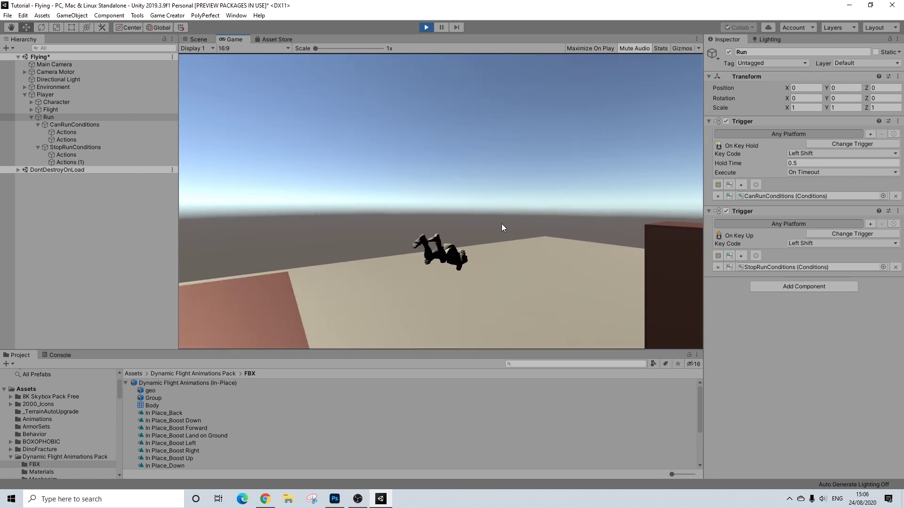
key("w")
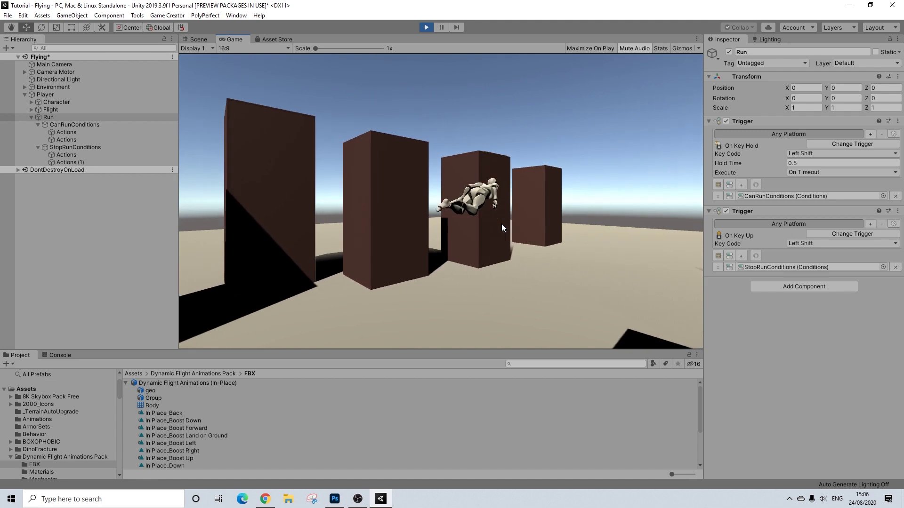
key("w")
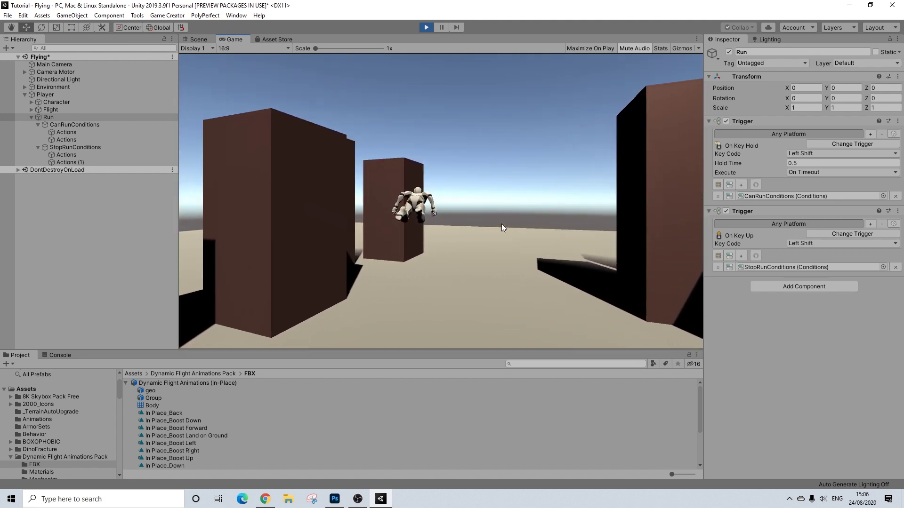
key("w")
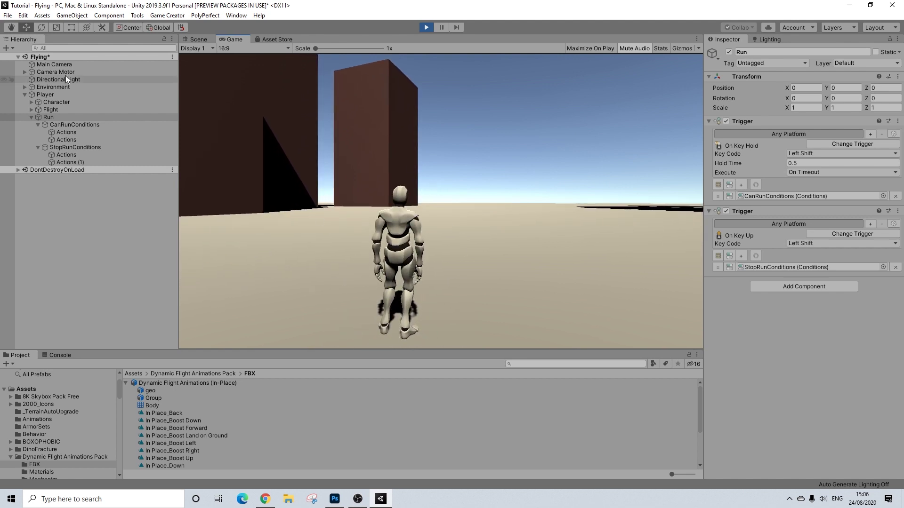
left_click(428, 28)
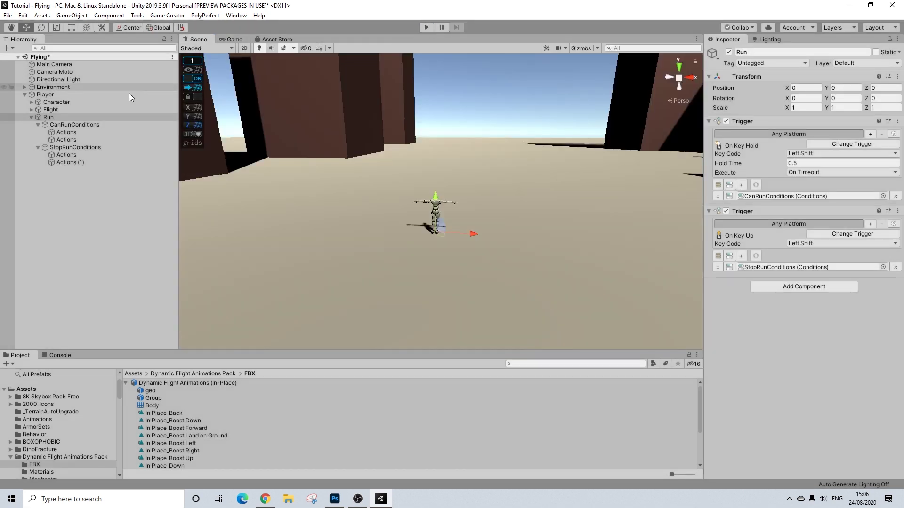
- Collapse the Run and Player hierarchies and inspect the Player object's component settings
left_click(33, 118)
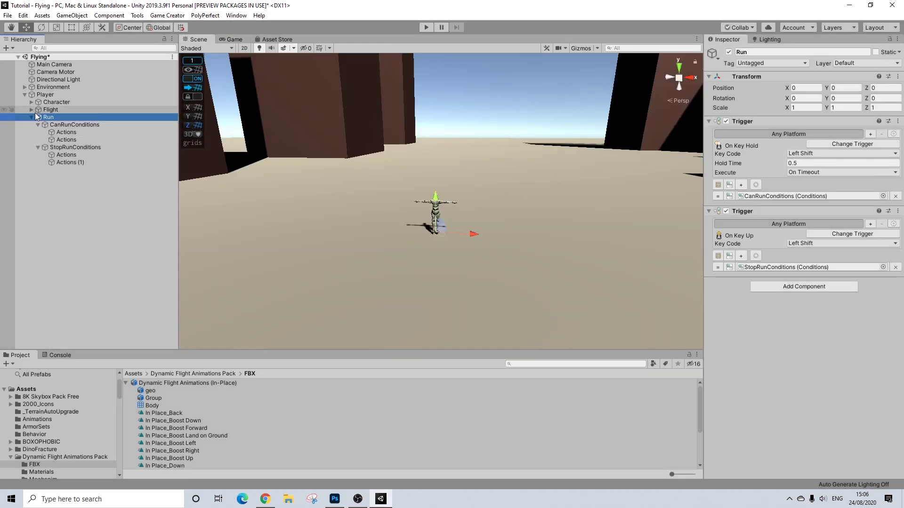
left_click(32, 116)
left_click(26, 95)
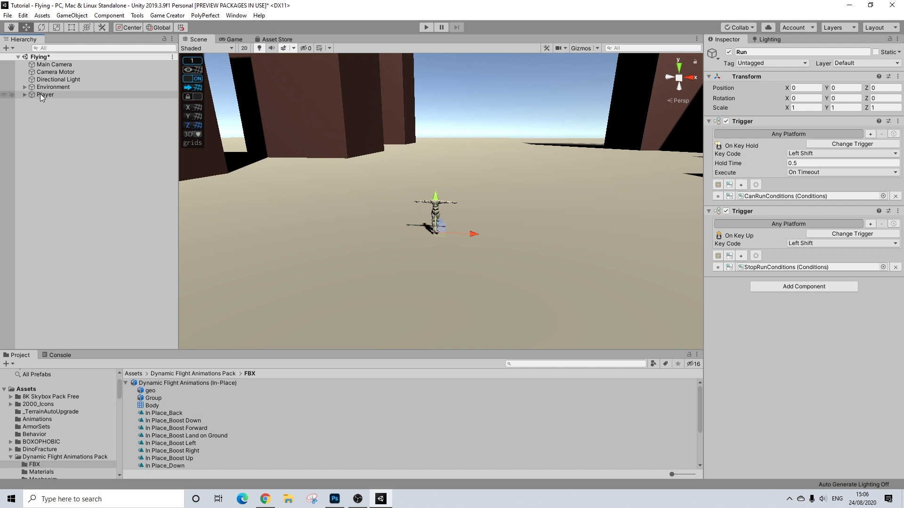
left_click(40, 94)
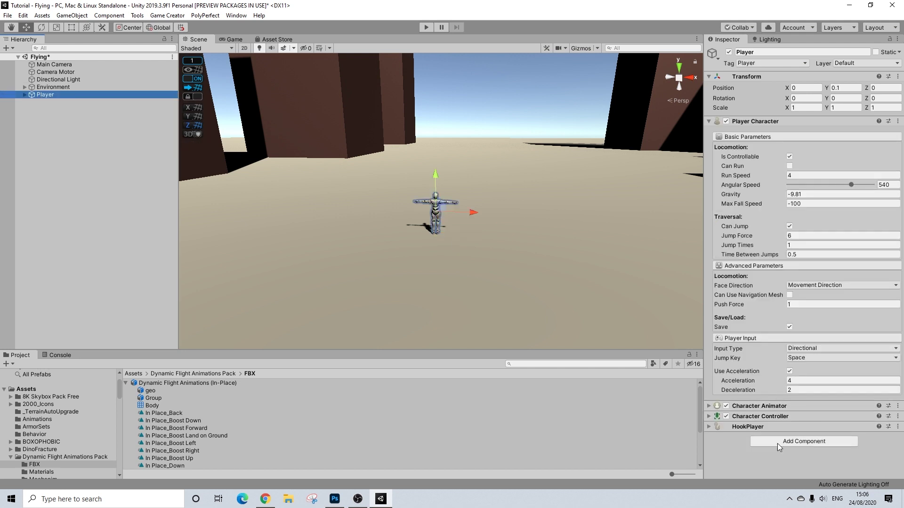
left_click(54, 64)
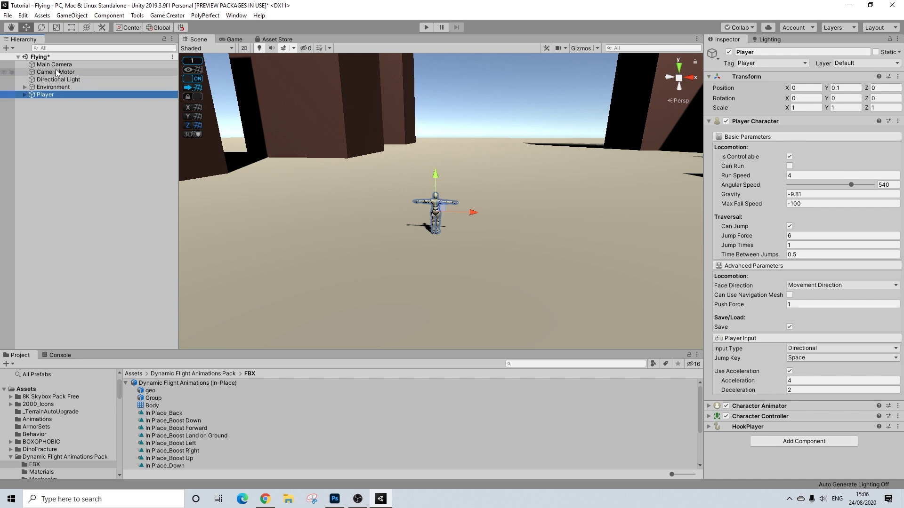
- Add a Post-process Layer component to the Main Camera and set its volume blending layer to PostProc
left_click(787, 423)
type("p")
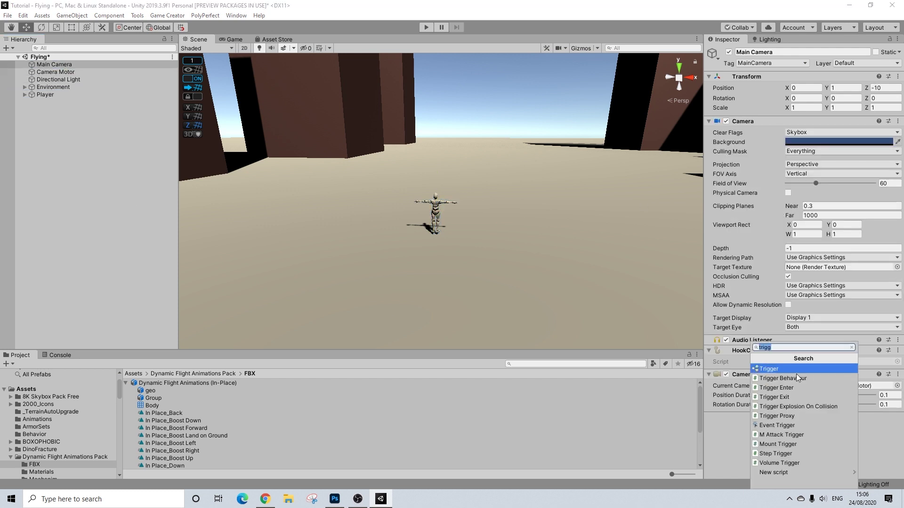
type("os")
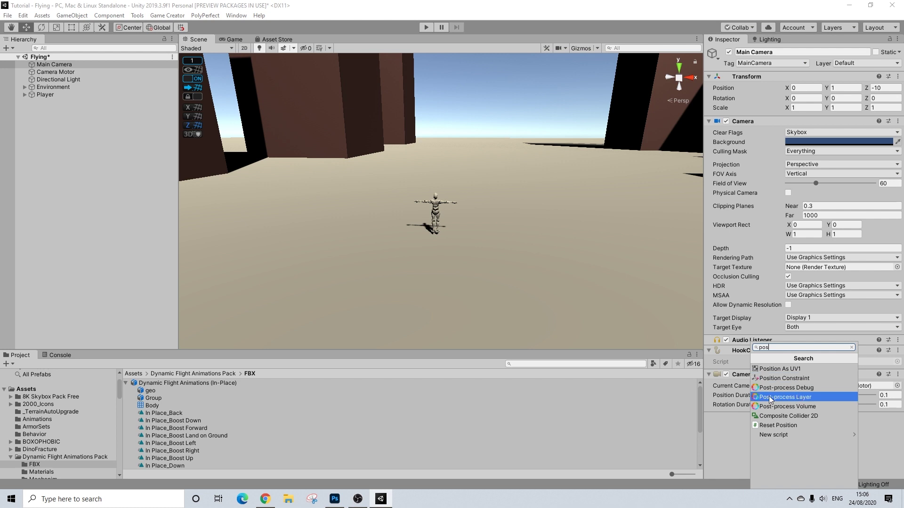
left_click(814, 396)
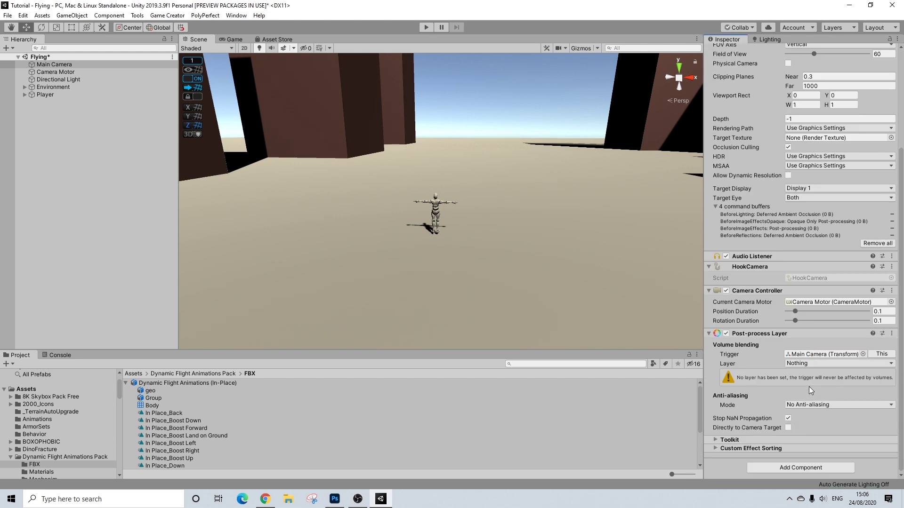
left_click(810, 365)
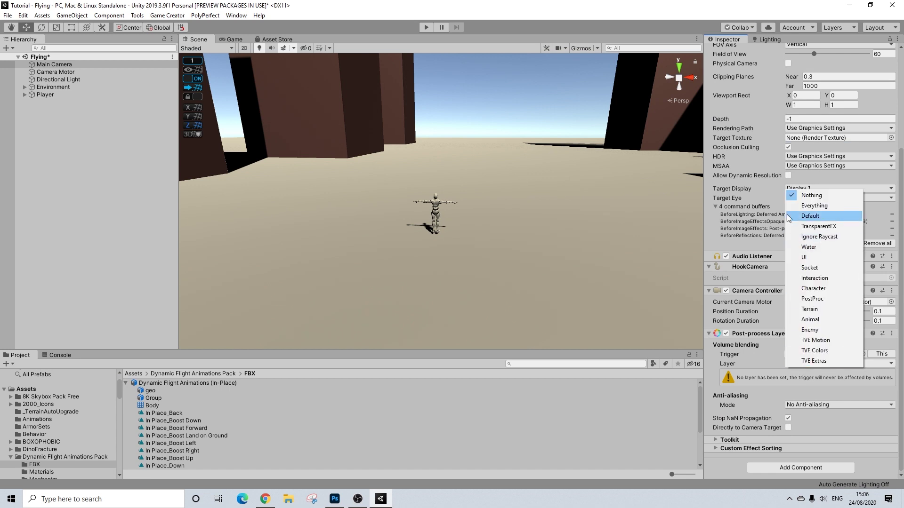
left_click(812, 298)
scroll(830, 306, "up", 5)
left_click(874, 63)
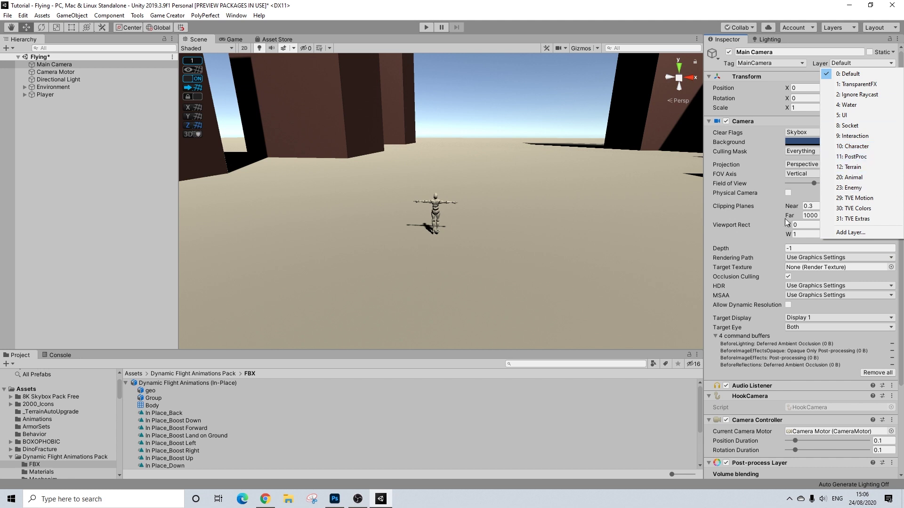
left_click(753, 240)
- Set the Post-process Layer's anti-aliasing mode to Fast Approximate Anti-aliasing (FXAA) and collapse the component
scroll(755, 233, "down", 5)
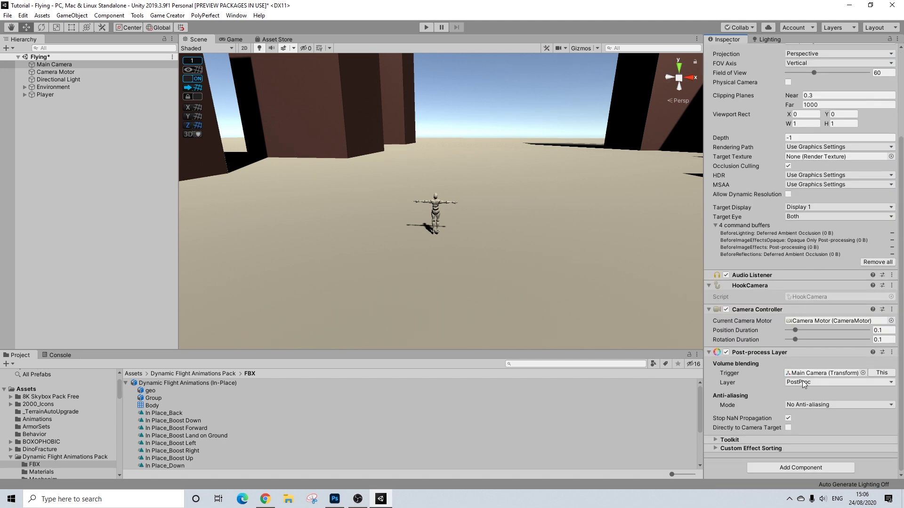
left_click(799, 405)
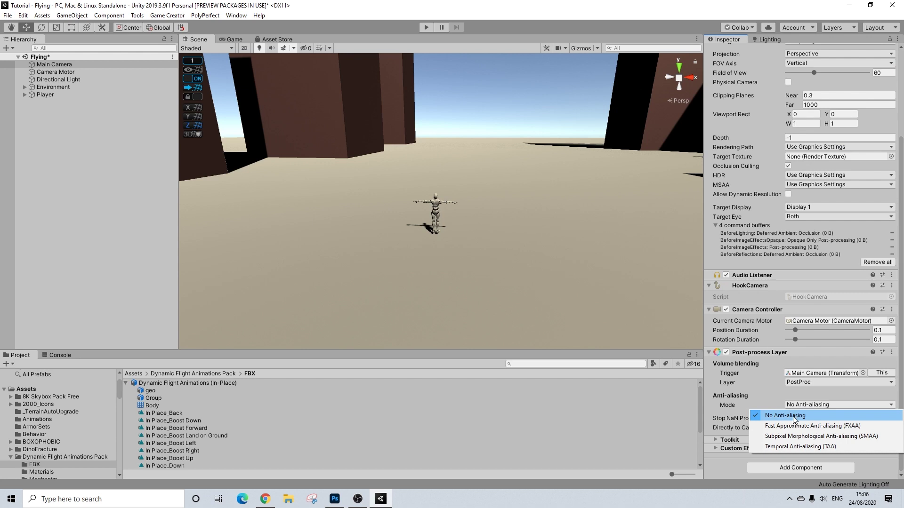
left_click(794, 429)
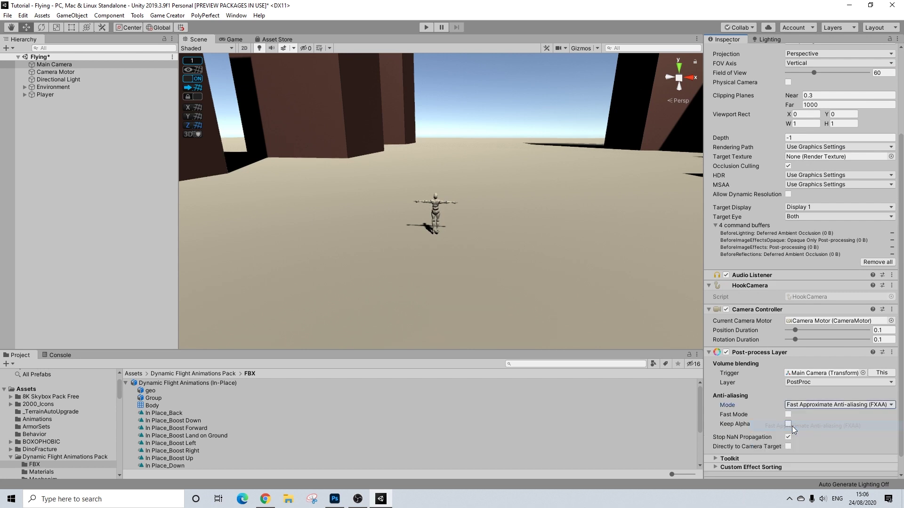
middle_click_drag(501, 142, 493, 178)
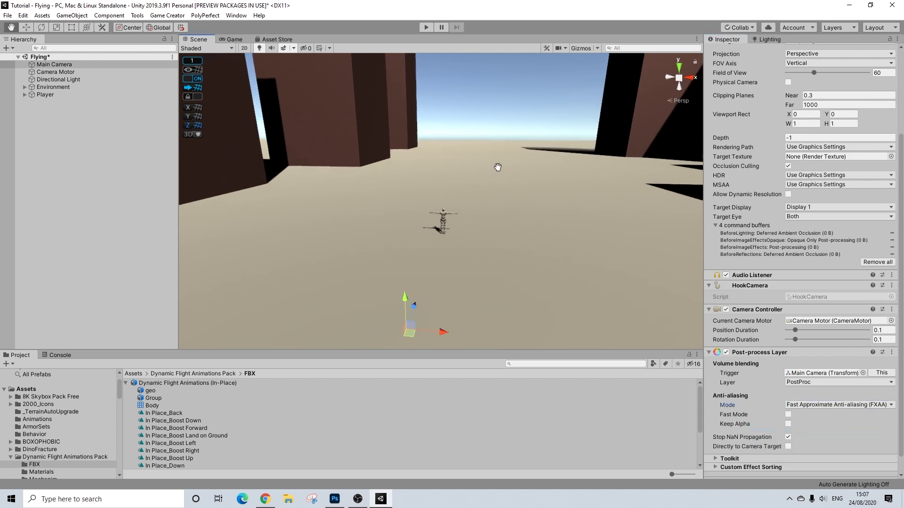
left_click(765, 354)
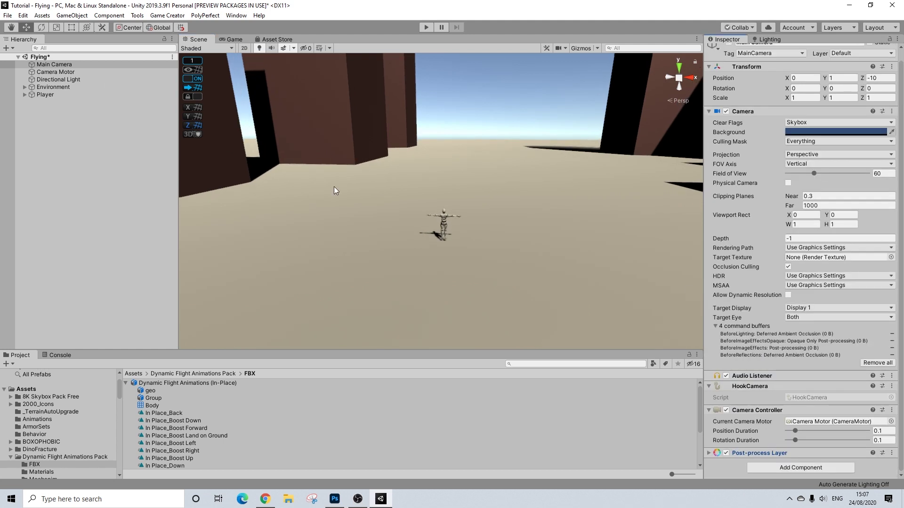
- Create an empty scene object named FlightPostProc and assign it to the PostProc layer
left_click(42, 117)
right_click(52, 109)
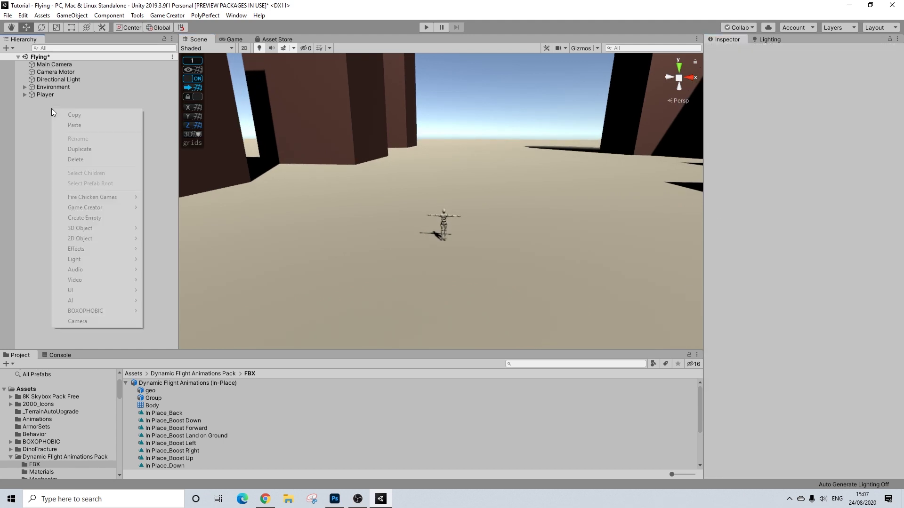
left_click(86, 218)
left_click(759, 52)
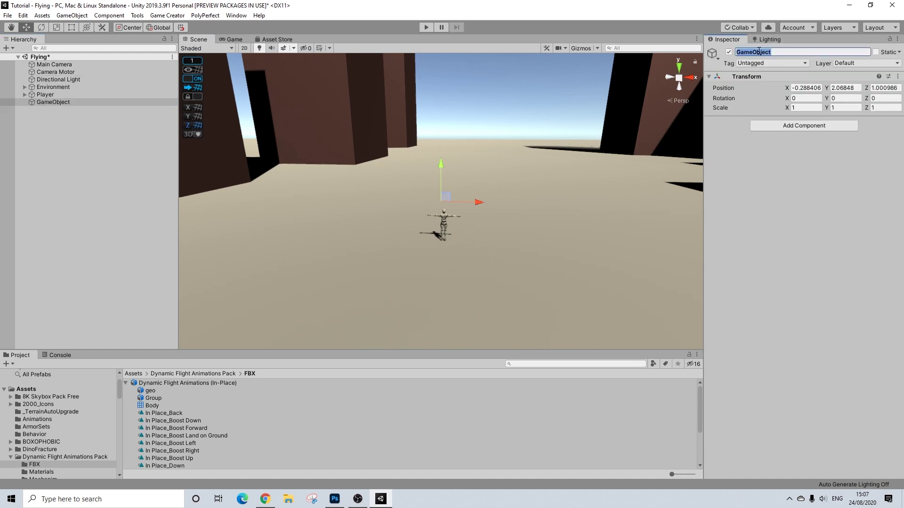
type("FlightPostProc")
key("Return")
left_click(852, 63)
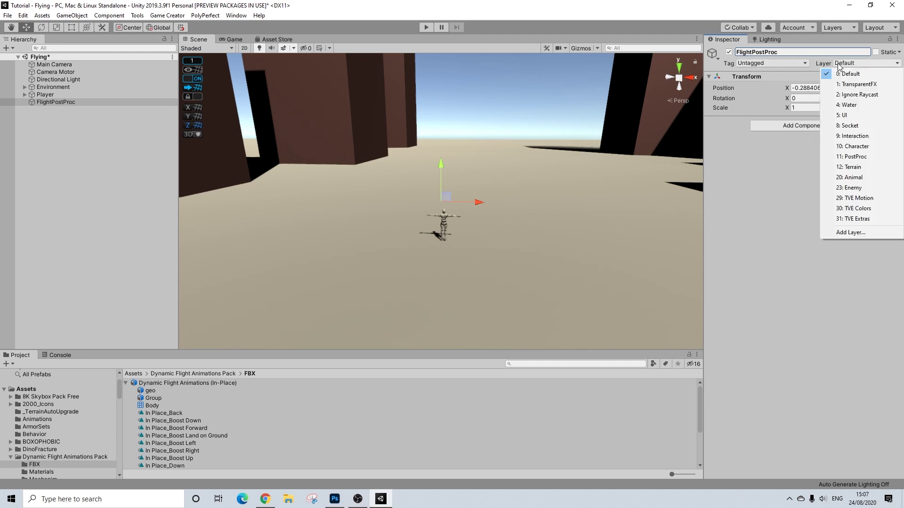
left_click(855, 157)
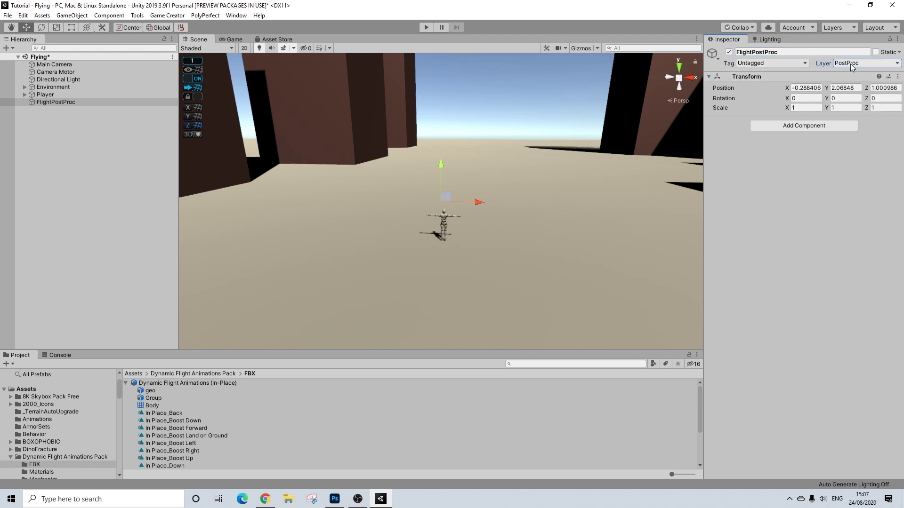
- Add a Post-process Volume to FlightPostProc, make it global and create a new profile for it
left_click(776, 128)
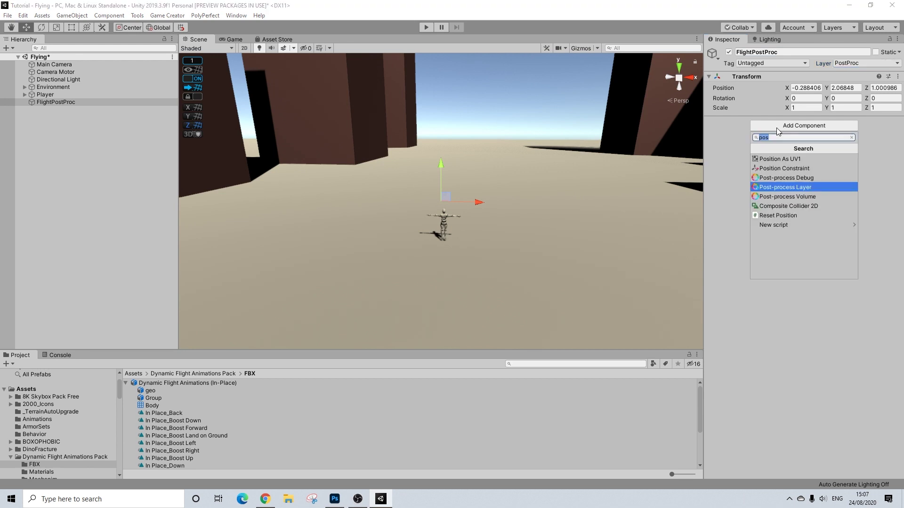
left_click(801, 195)
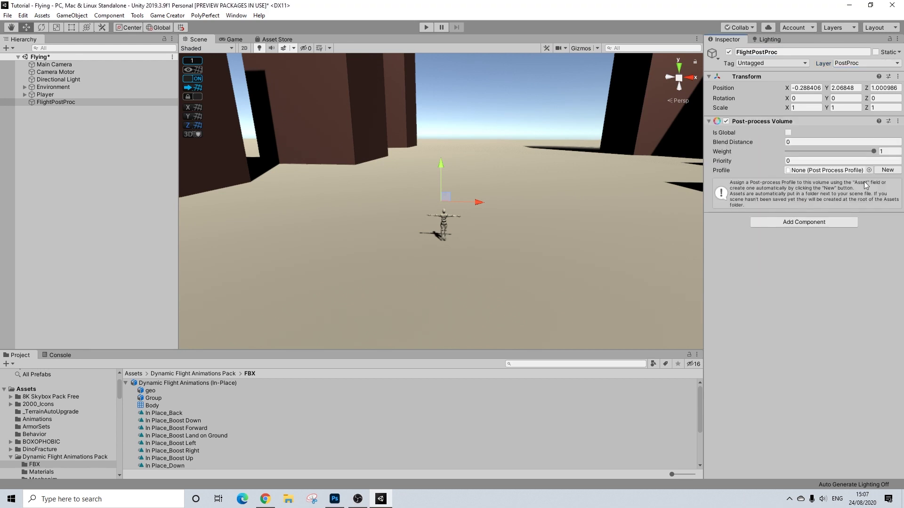
left_click(789, 133)
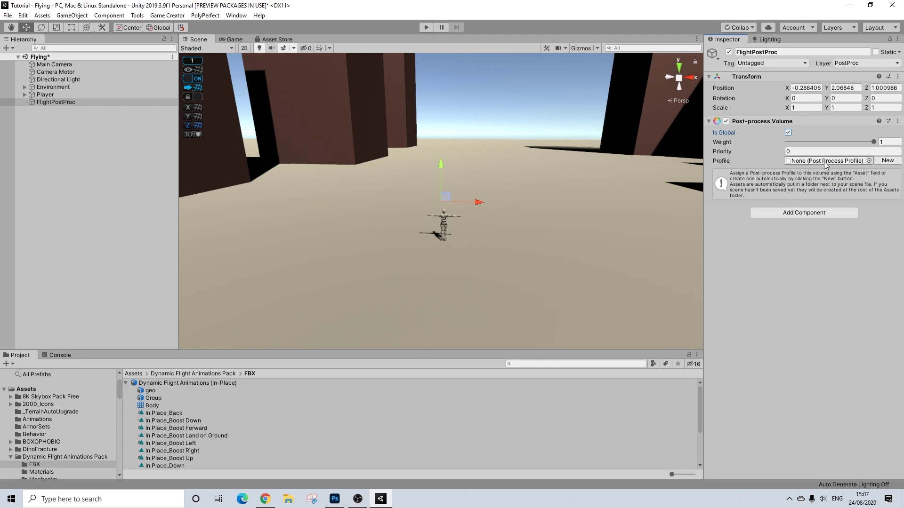
left_click(883, 160)
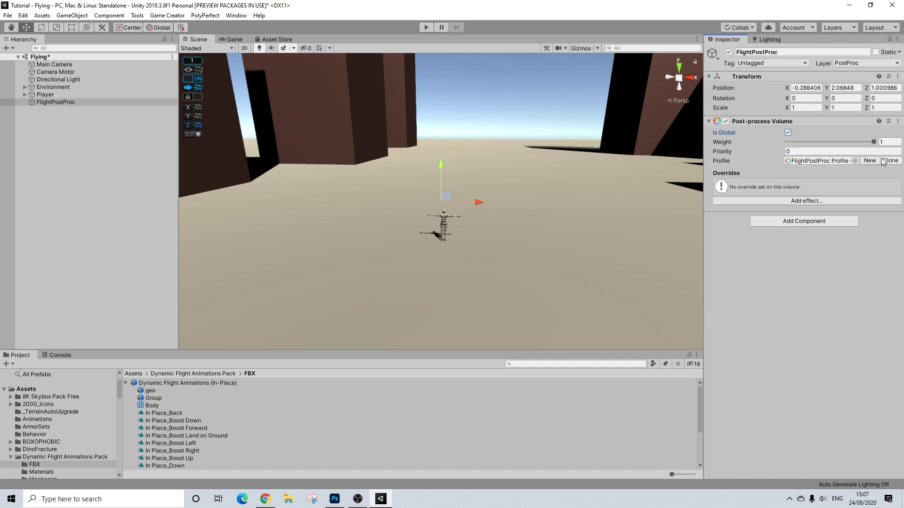
- Add the SC Post Effects Radial Blur effect to the FlightPostProc volume
left_click(814, 202)
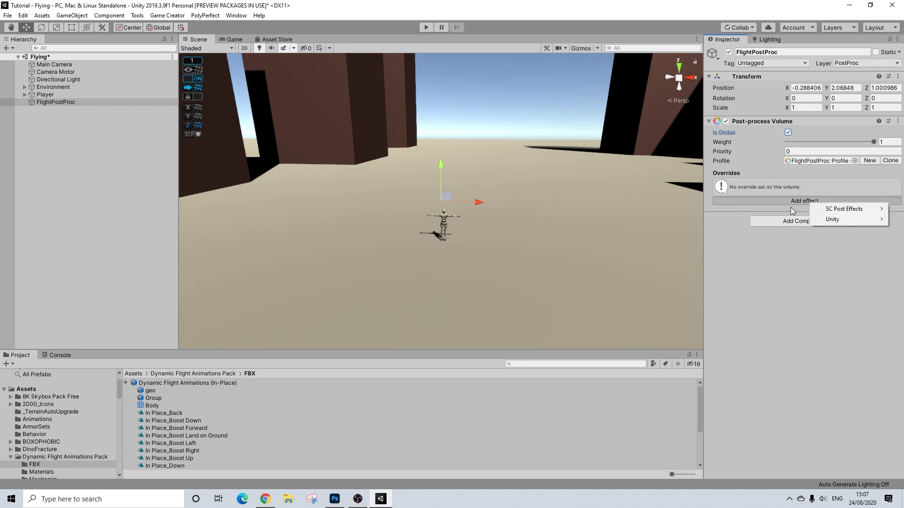
mouse_move(836, 220)
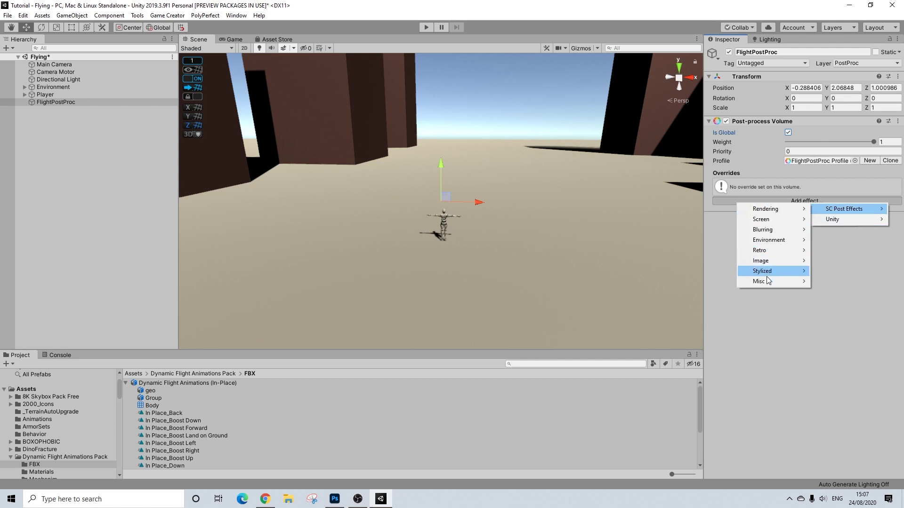
mouse_move(777, 231)
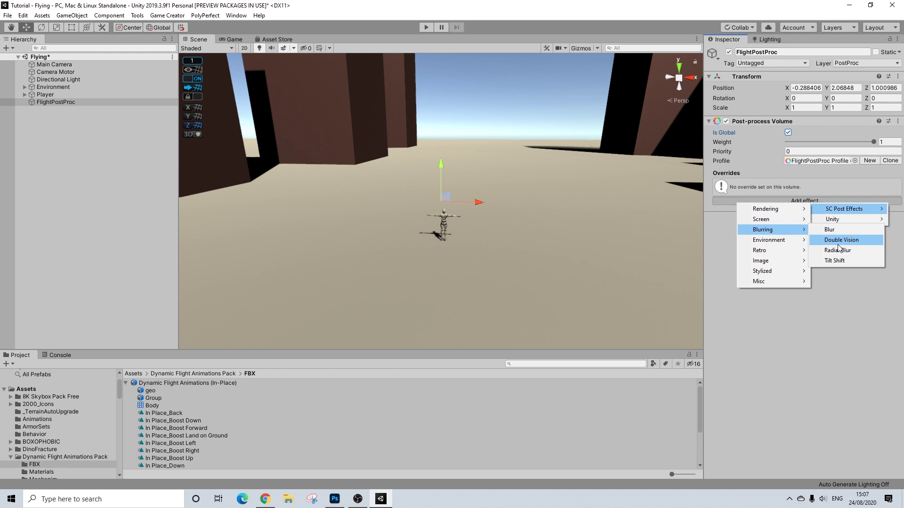
left_click(837, 251)
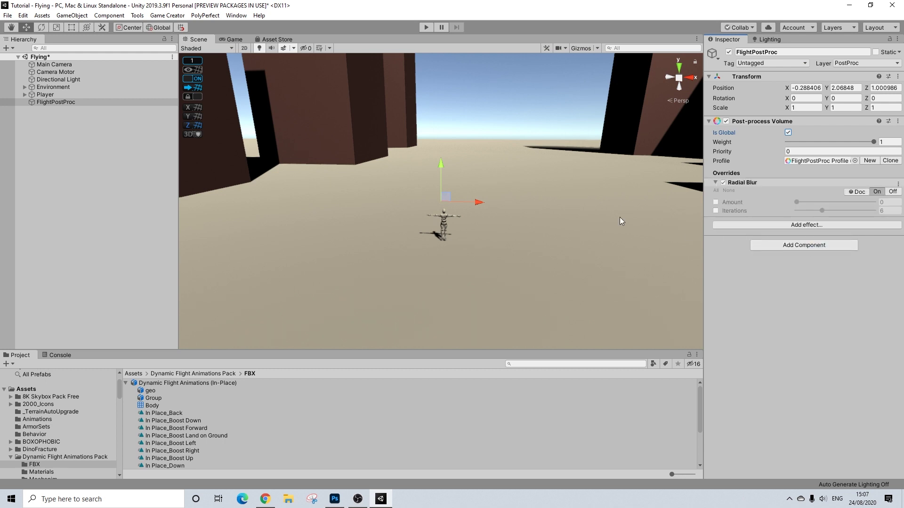
- Enable Radial Blur's Amount and Iterations overrides, set the amount to about 0.207 and check the blur around the character
scroll(486, 221, "up", 3)
scroll(529, 183, "up", 4)
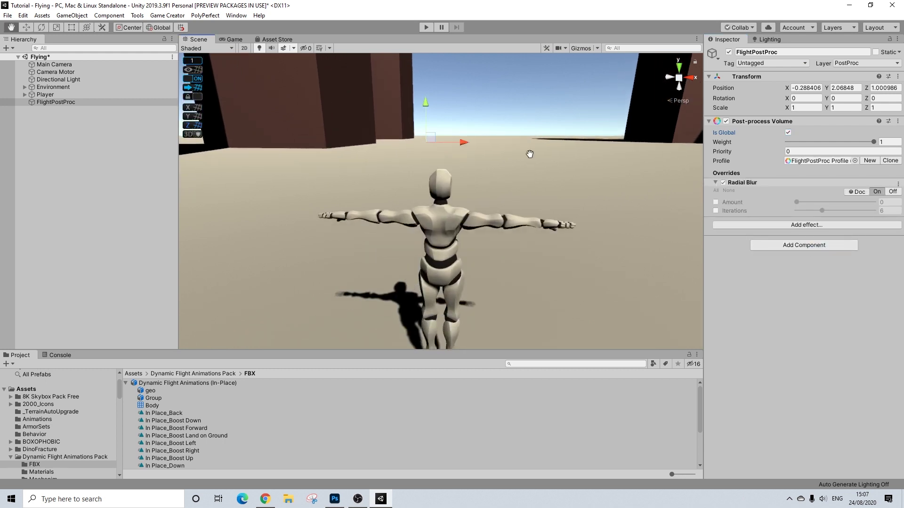
left_click(715, 202)
left_click(715, 211)
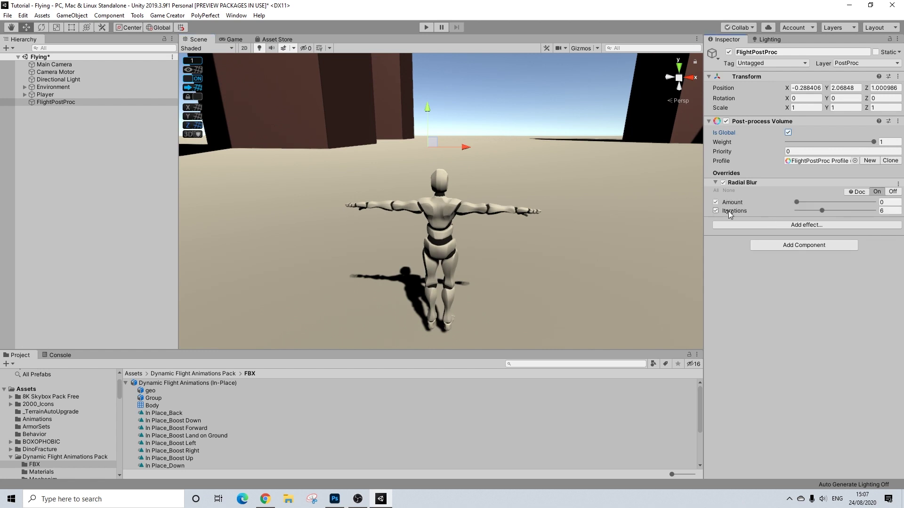
left_click_drag(797, 202, 815, 203)
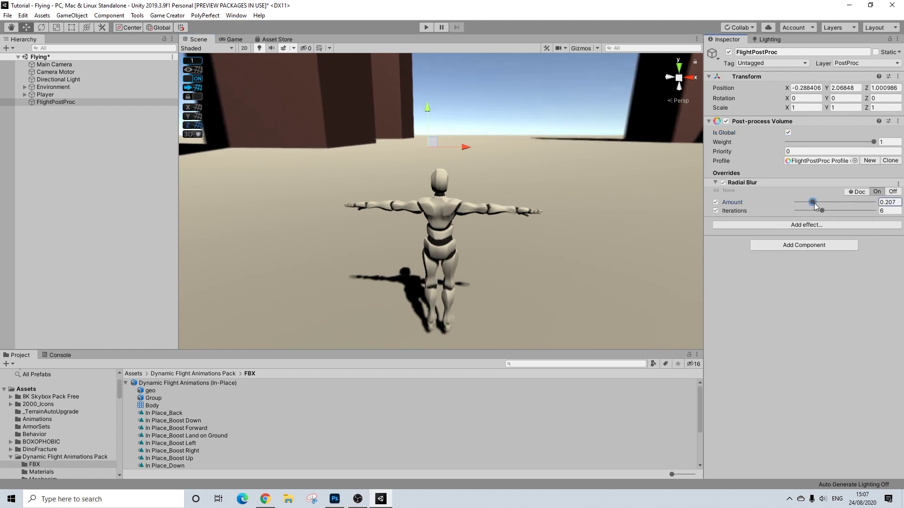
scroll(485, 191, "down", 3)
mouse_move(486, 195)
left_mouse_down("alt")
mouse_move(493, 177)
mouse_move(77, 168)
mouse_move(376, 173)
mouse_move(490, 185)
left_mouse_up("alt")
scroll(481, 183, "up", 2)
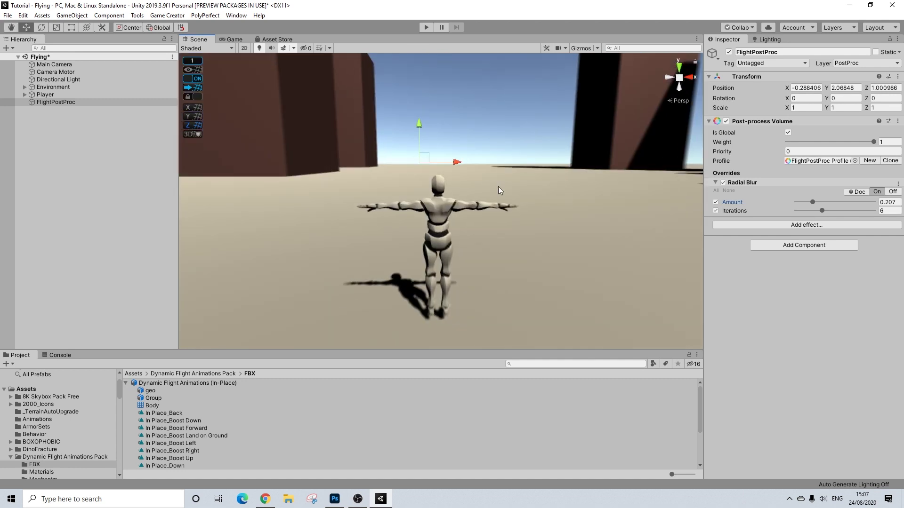
- Try a Radial Blur amount of 0 and undo the change
left_click(763, 225)
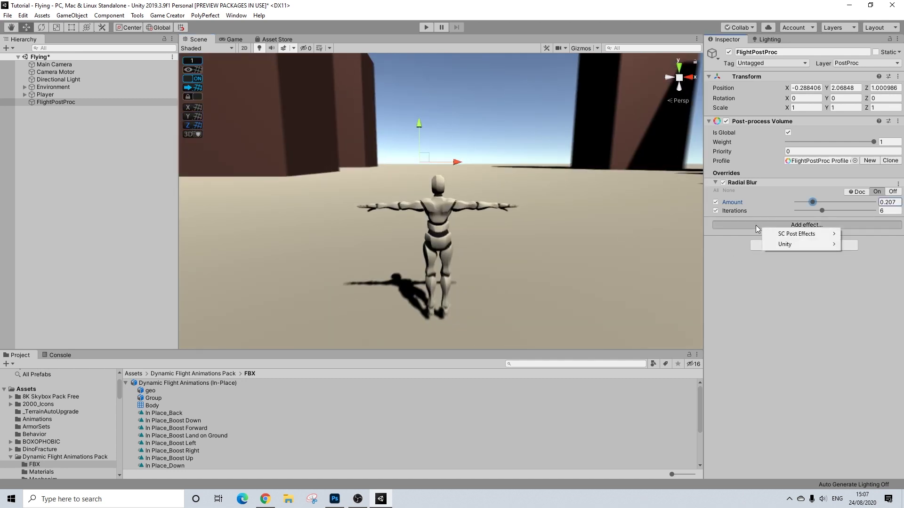
left_click(735, 281)
type("0")
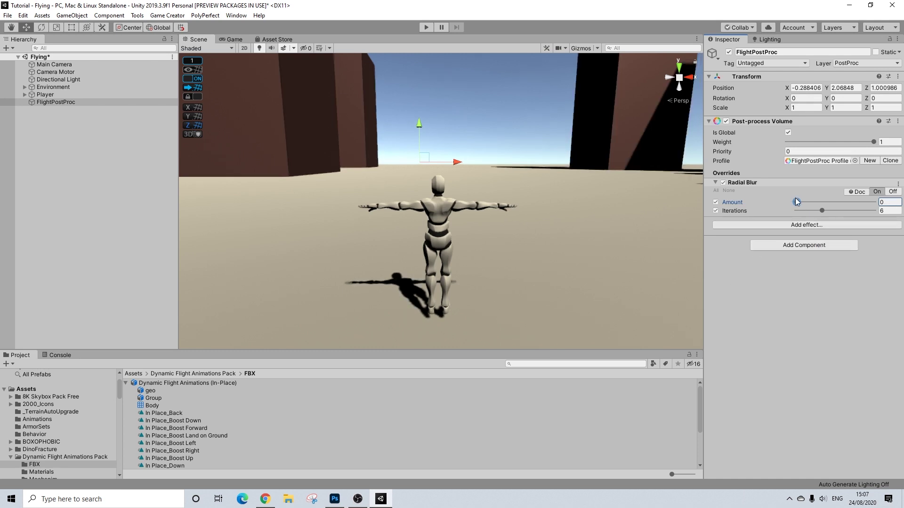
left_click(23, 15)
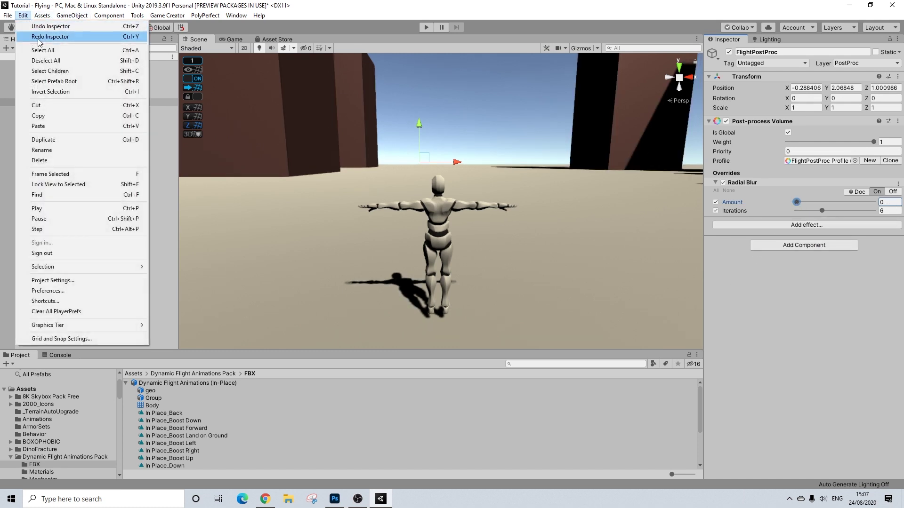
left_click(38, 24)
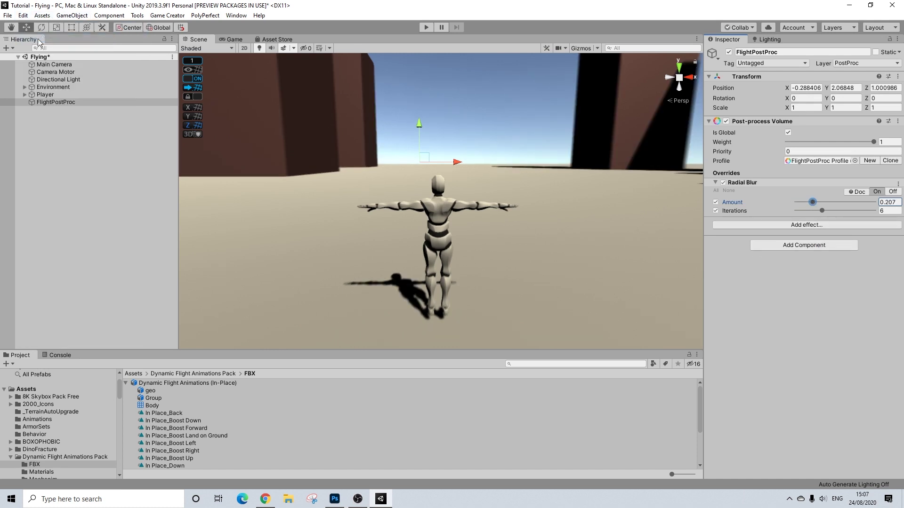
- Add the SC Post Effects Speed Lines effect and enable its Noise Tex, Intensity, Size and Falloff overrides
left_click(807, 225)
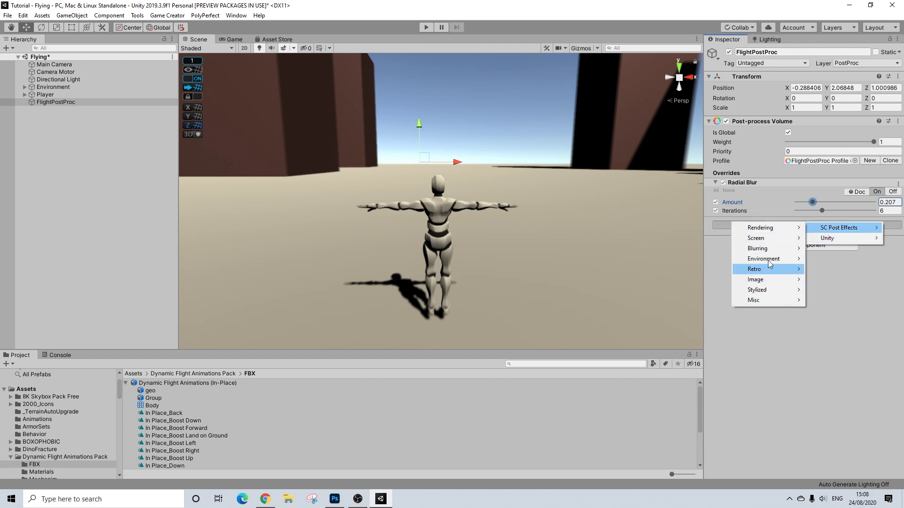
mouse_move(775, 239)
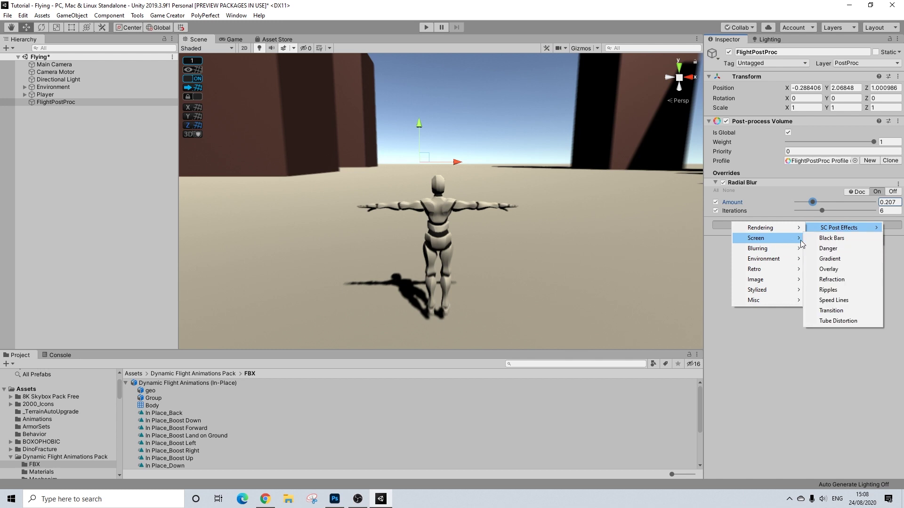
left_click(833, 301)
left_click(715, 241)
left_click(715, 249)
left_click(716, 258)
left_click(716, 266)
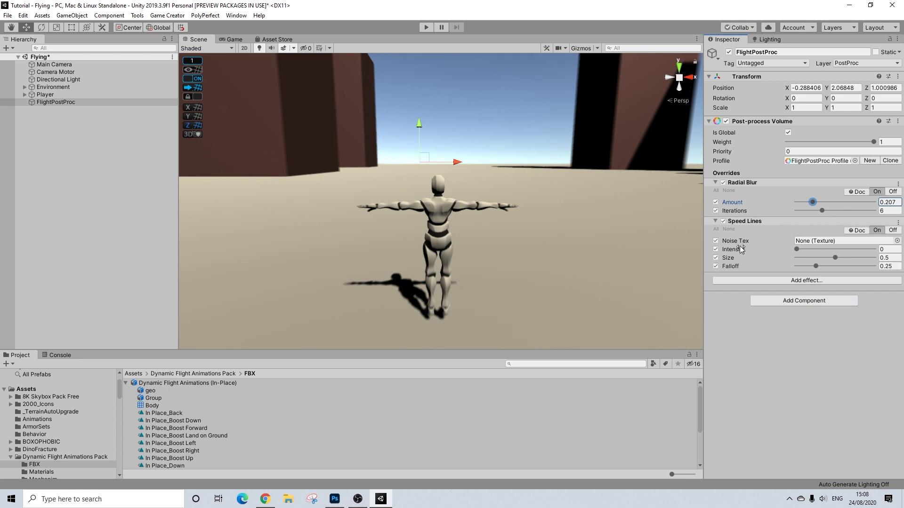
- Open the SC Post Effects folder in the project assets
left_click(10, 458)
scroll(46, 456, "down", 10)
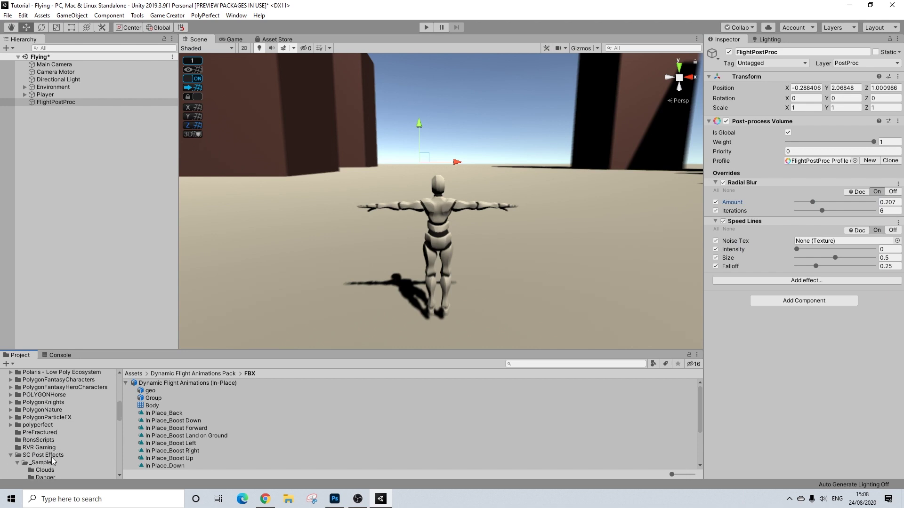
left_click(45, 455)
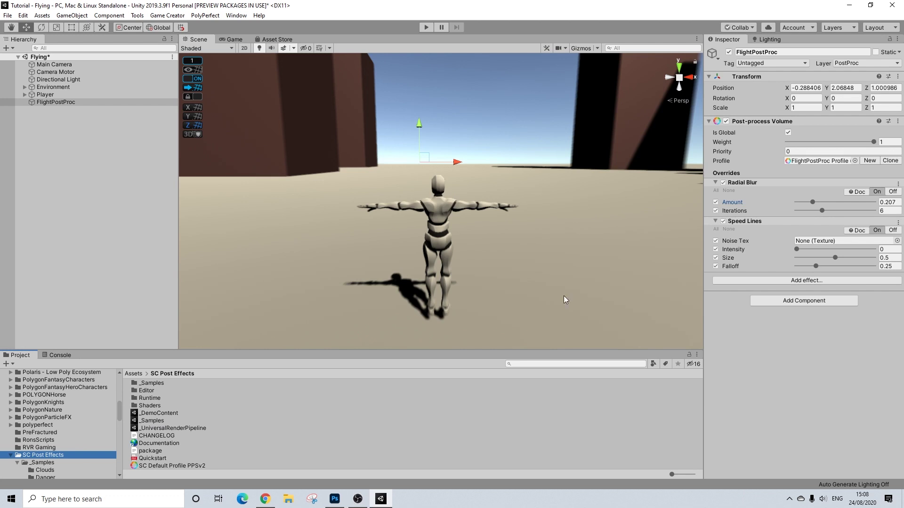
- Assign the SpeedNoise texture from the SC Post Effects Noise samples folder as the Speed Lines Noise Tex
left_click(889, 39)
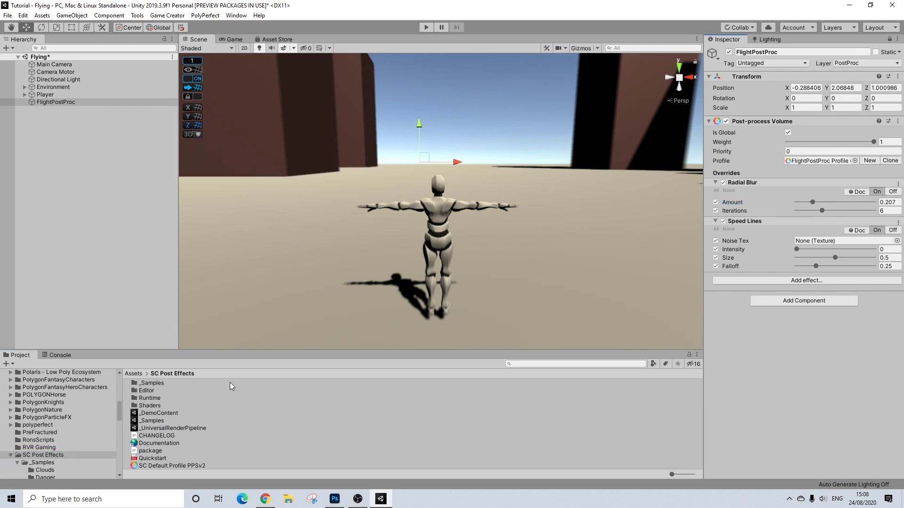
double_click(160, 383)
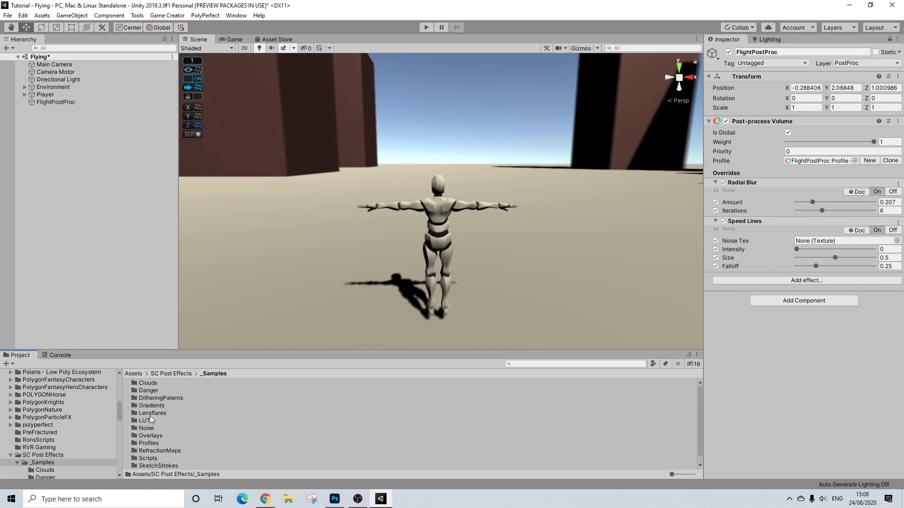
double_click(155, 427)
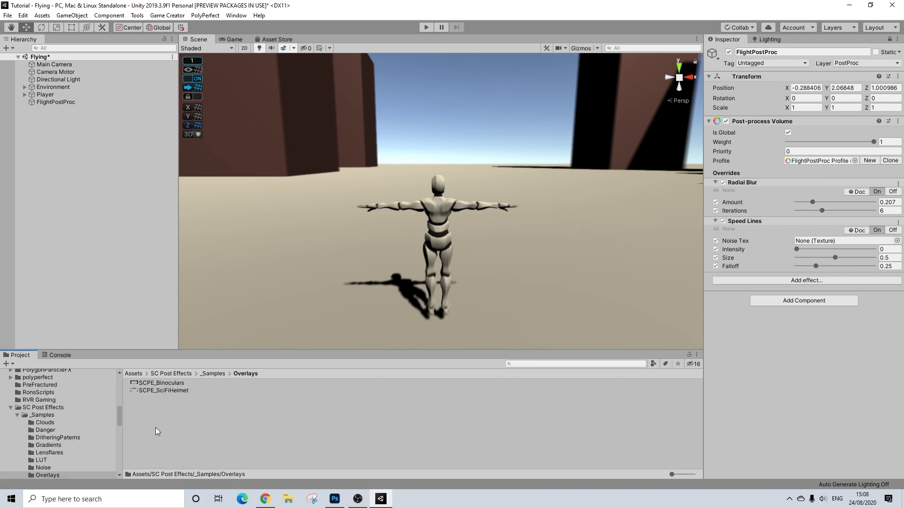
left_click(213, 374)
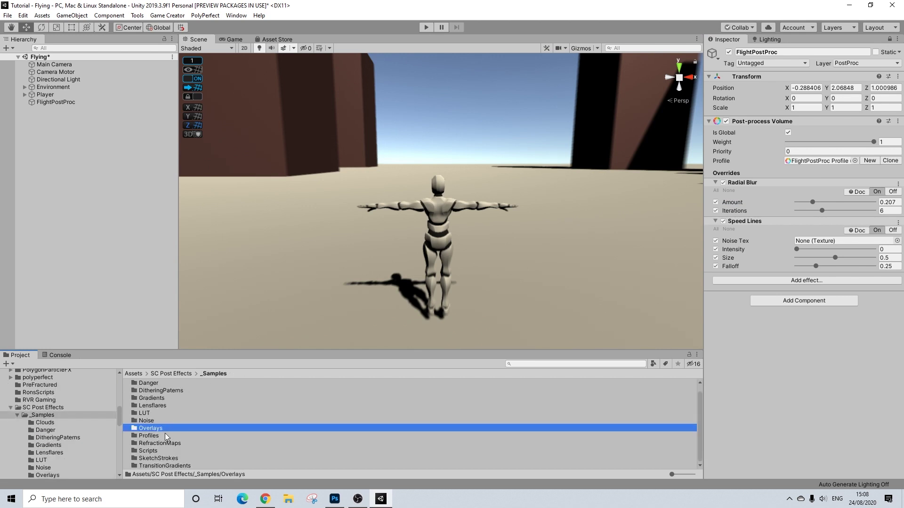
double_click(151, 421)
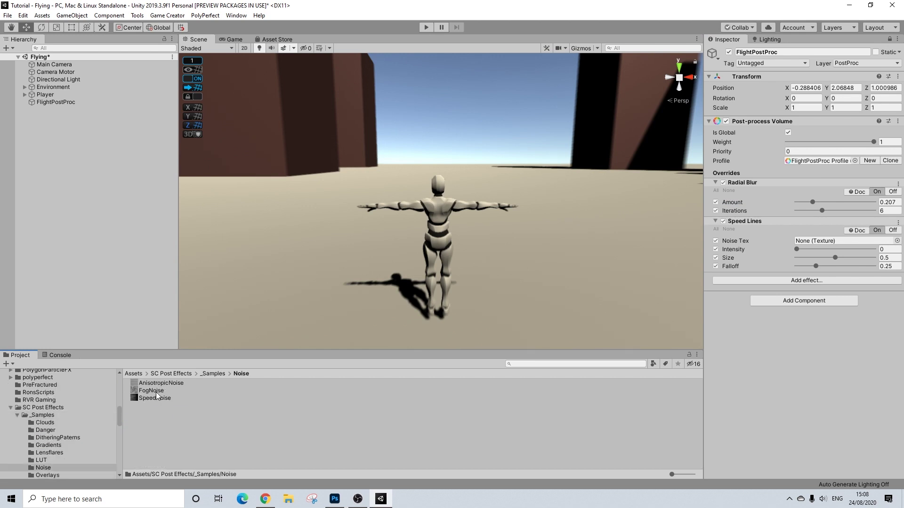
left_click_drag(153, 399, 820, 239)
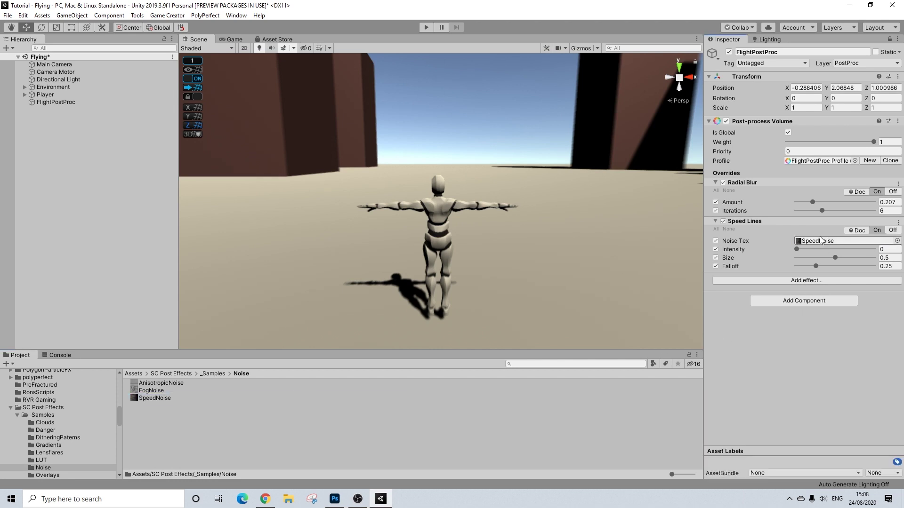
- Set the Speed Lines intensity to about 0.221 and check the effect in the game and scene views
left_click(223, 41)
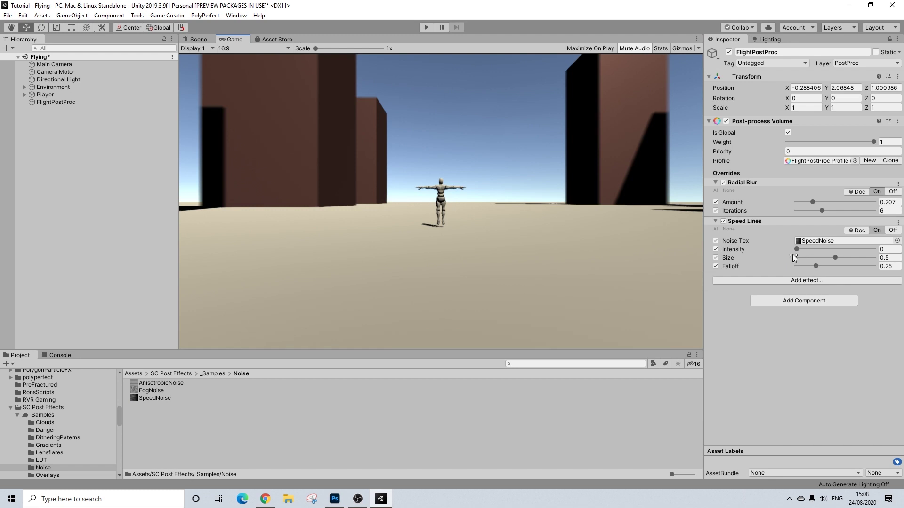
left_click_drag(801, 248, 813, 249)
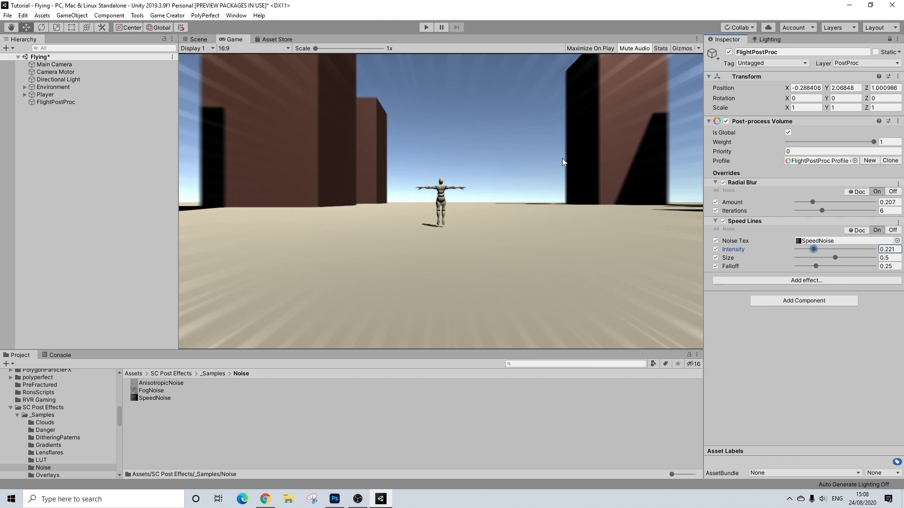
left_click(198, 40)
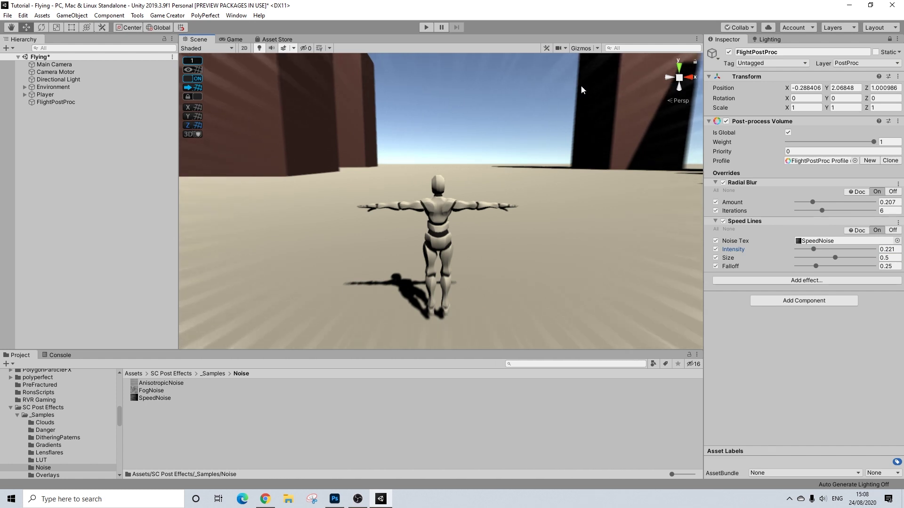
key("ctrl+2")
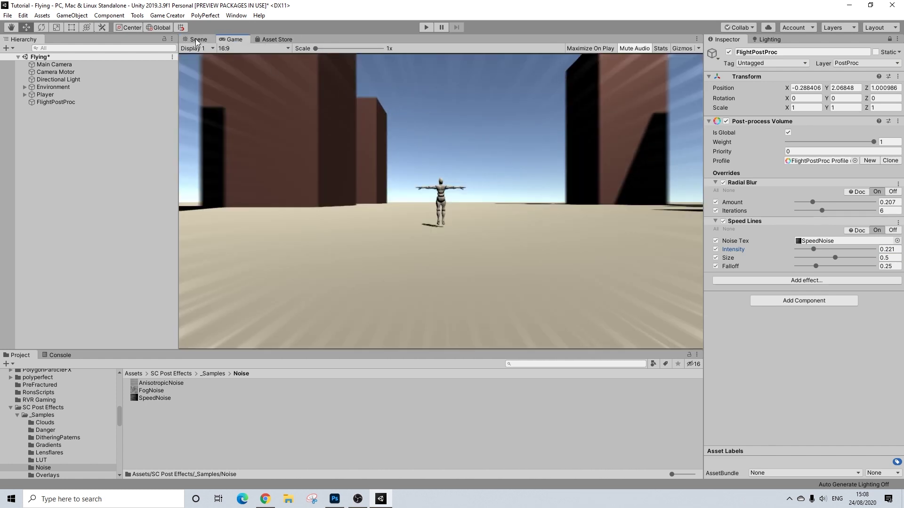
- Deactivate the FlightPostProc object in the scene
key("ctrl+1")
left_click(55, 102)
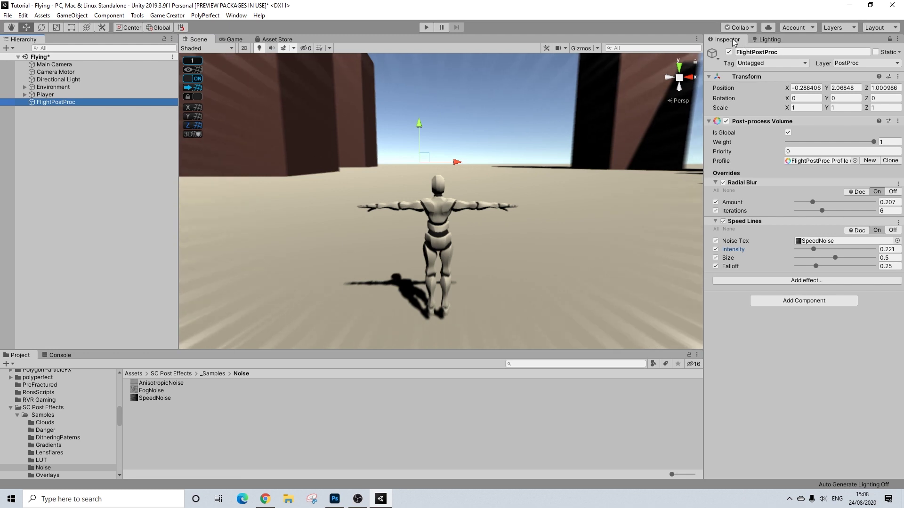
left_click(728, 52)
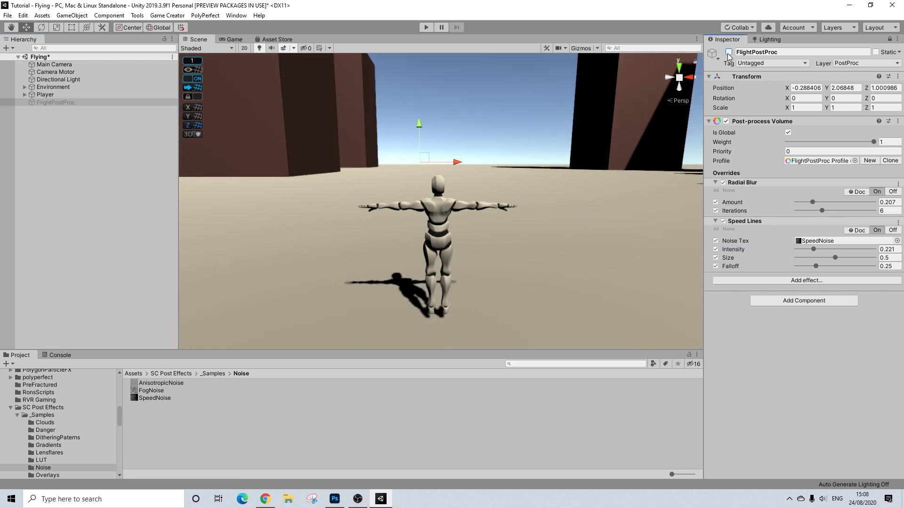
- Add a Set Active action targeting FlightPostProc, with Active on, to the Then actions of CanRunConditions
left_click_drag(45, 101, 44, 127)
left_click(34, 119)
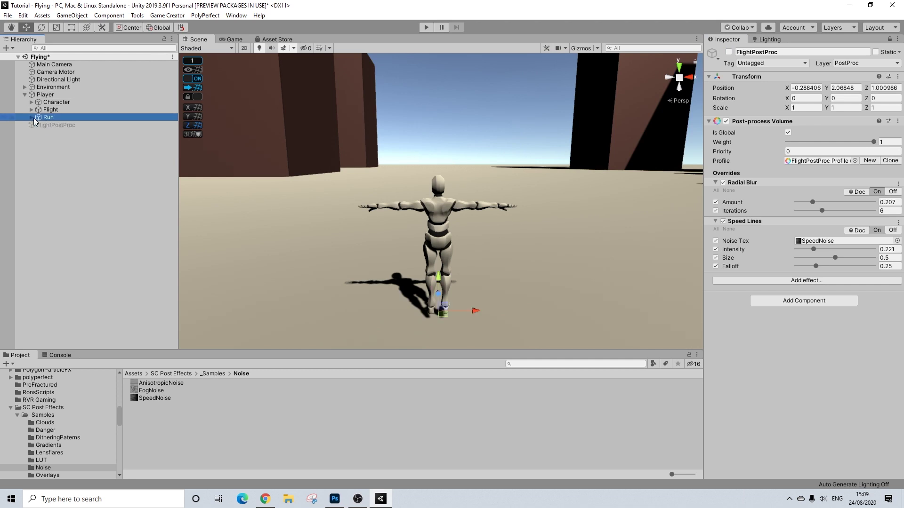
left_click(31, 117)
left_click(74, 125)
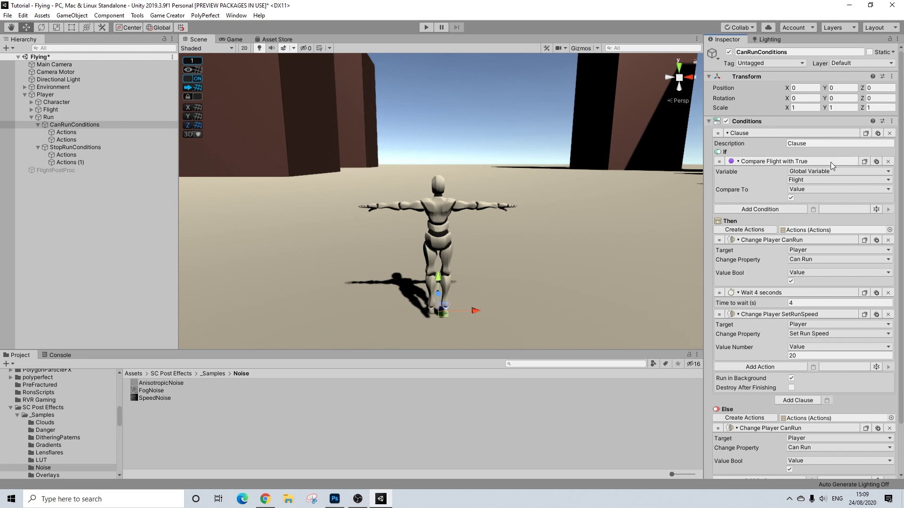
scroll(825, 189, "down", 3)
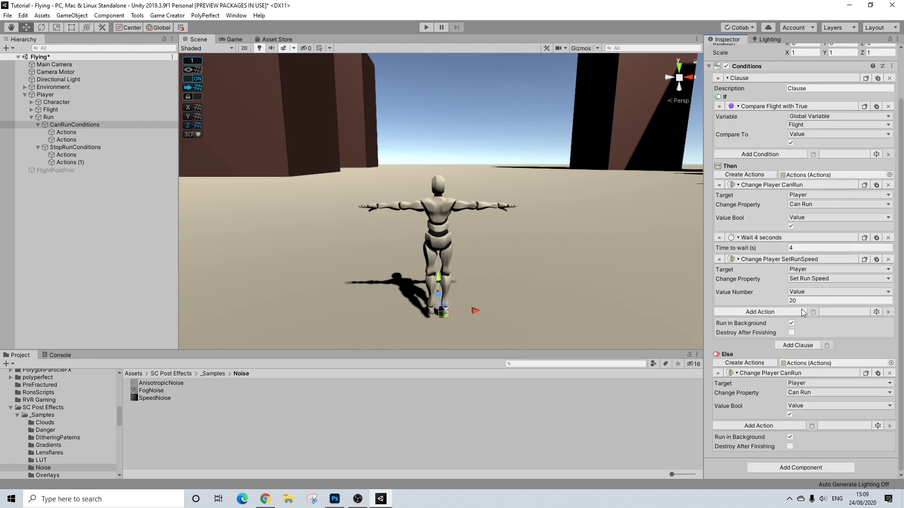
left_click(786, 312)
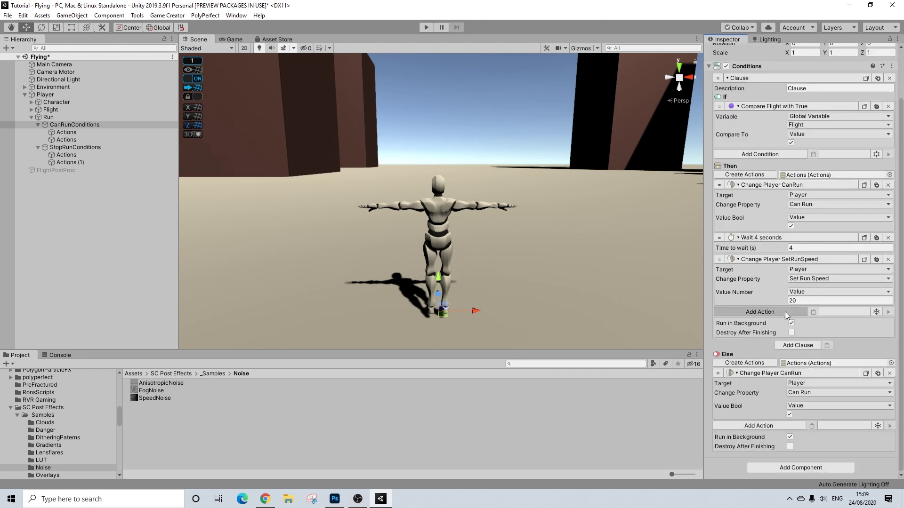
type("set")
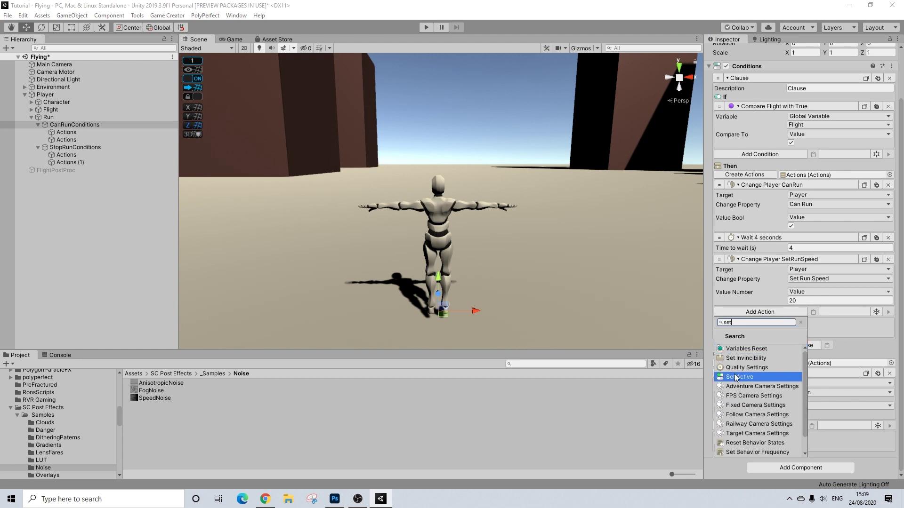
left_click(737, 378)
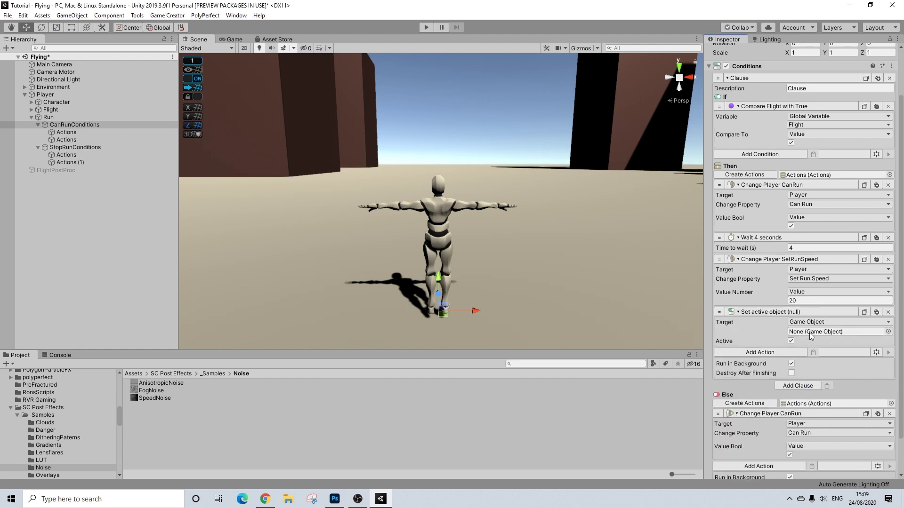
left_click_drag(808, 353, 810, 332)
- Copy the FlightPostProc Set Active action into the Then and Else actions of StopRunConditions, with Active turned off
left_click(866, 314)
left_click(66, 147)
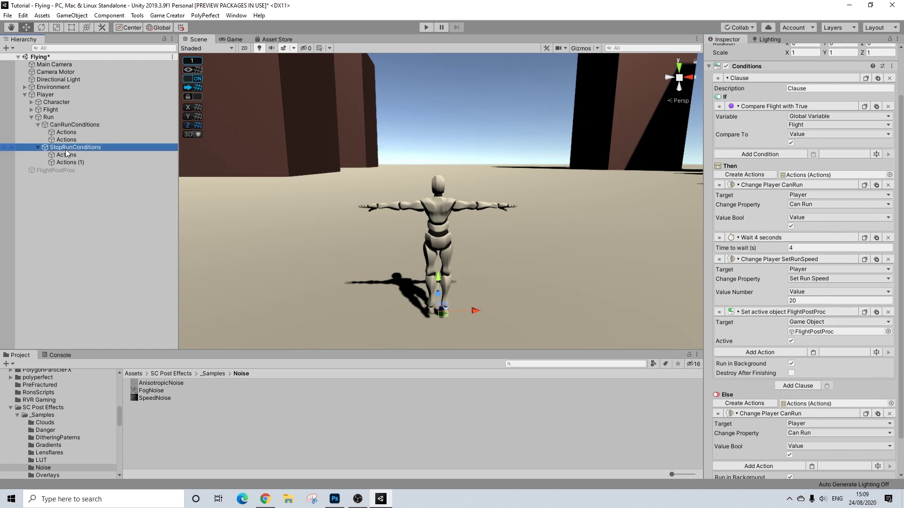
left_click(814, 331)
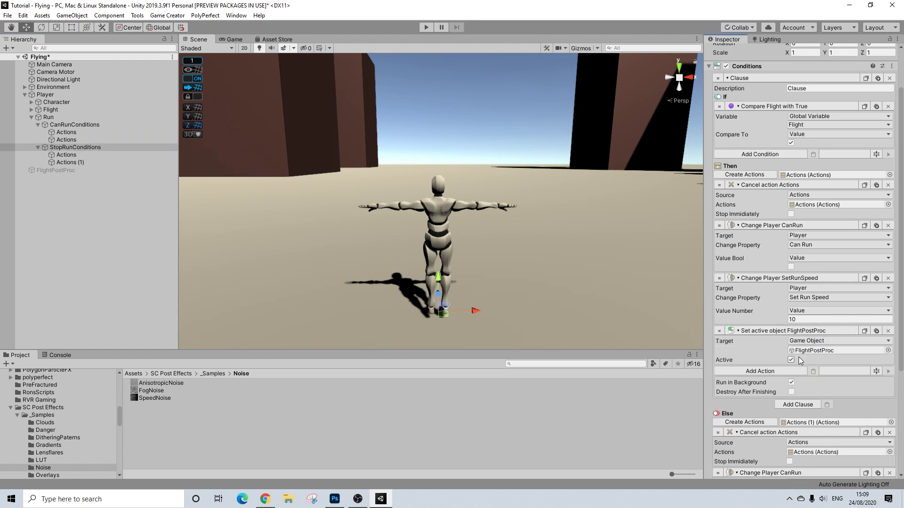
scroll(824, 357, "down", 5)
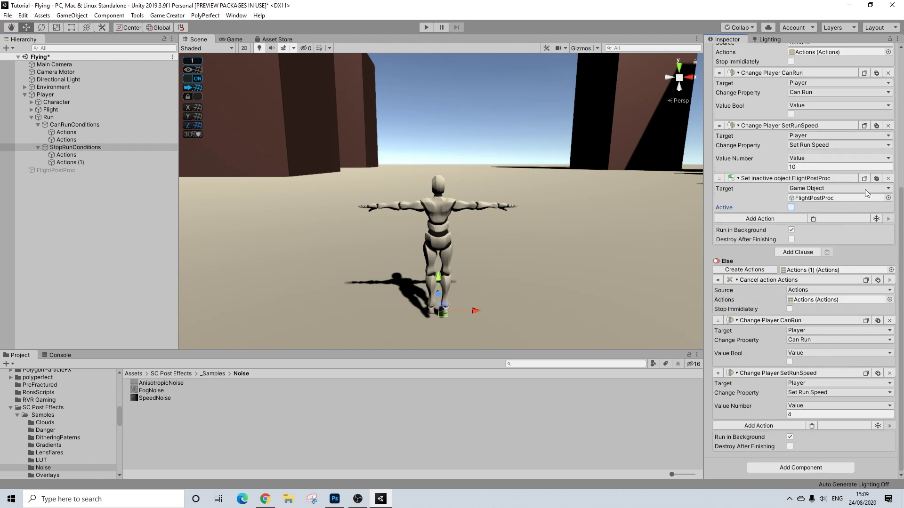
left_click(811, 426)
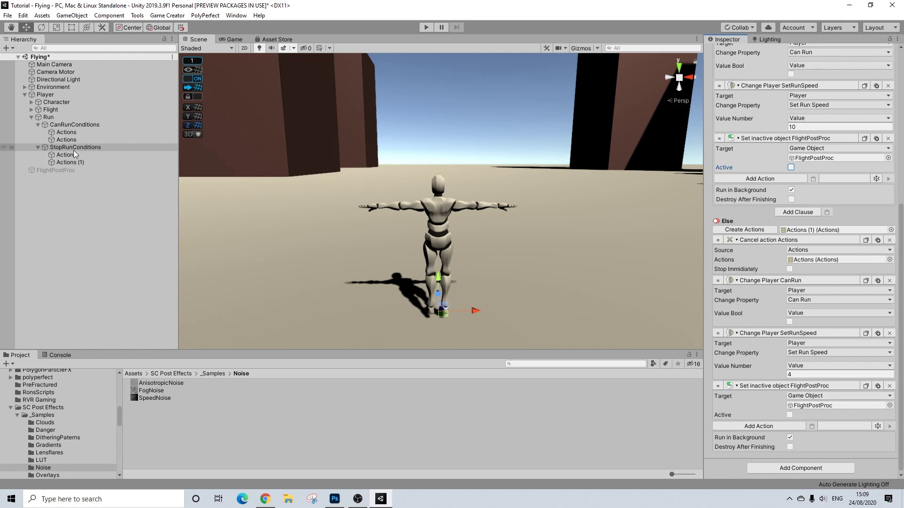
- Make FlightPostProc a child of the Player's Run object, collapse the conditions' action lists and select CanRunConditions
left_click(30, 118)
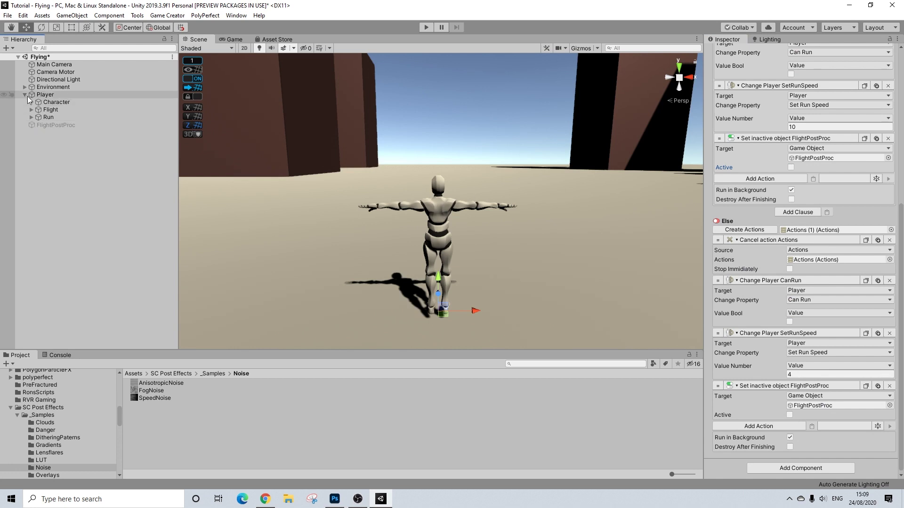
left_click_drag(42, 124, 47, 118)
left_click(41, 125)
left_click(39, 148)
left_click(38, 125)
left_click(46, 117)
left_click(73, 125)
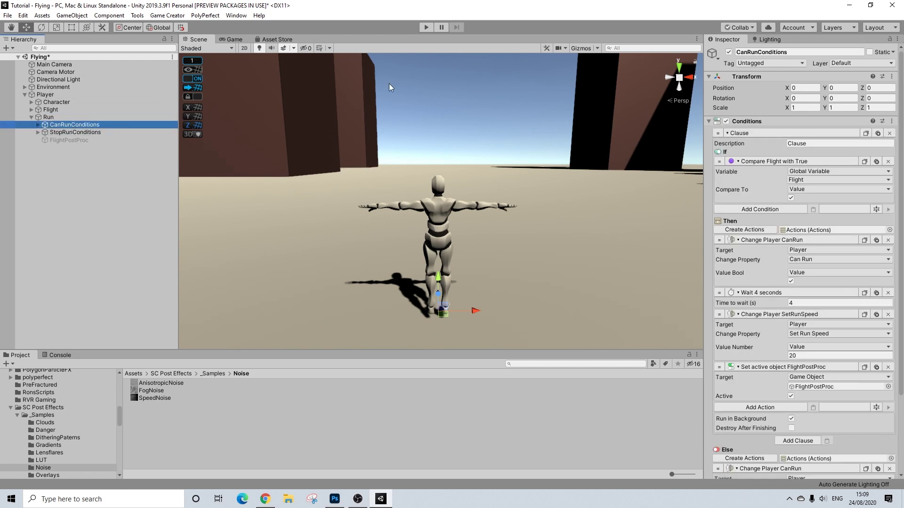
- Play the scene, walk the character forward and take off to test the flight speed effects
left_click(428, 27)
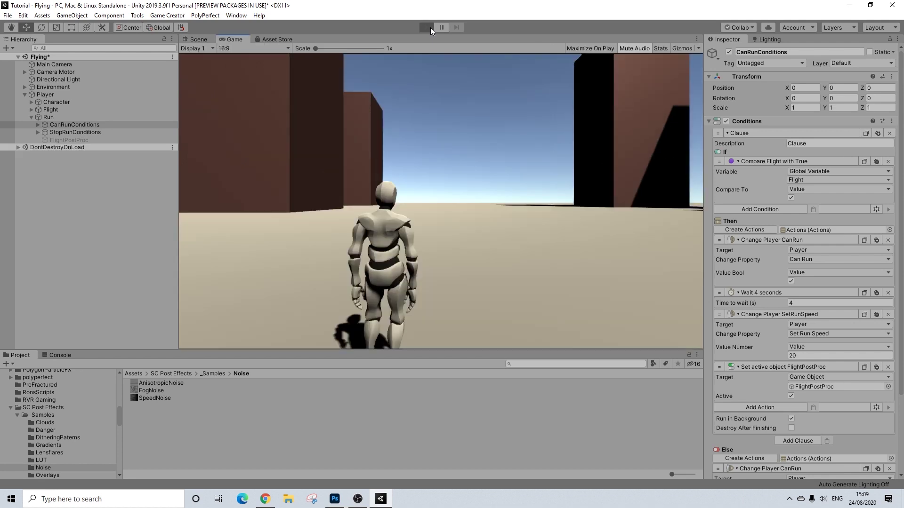
key("w")
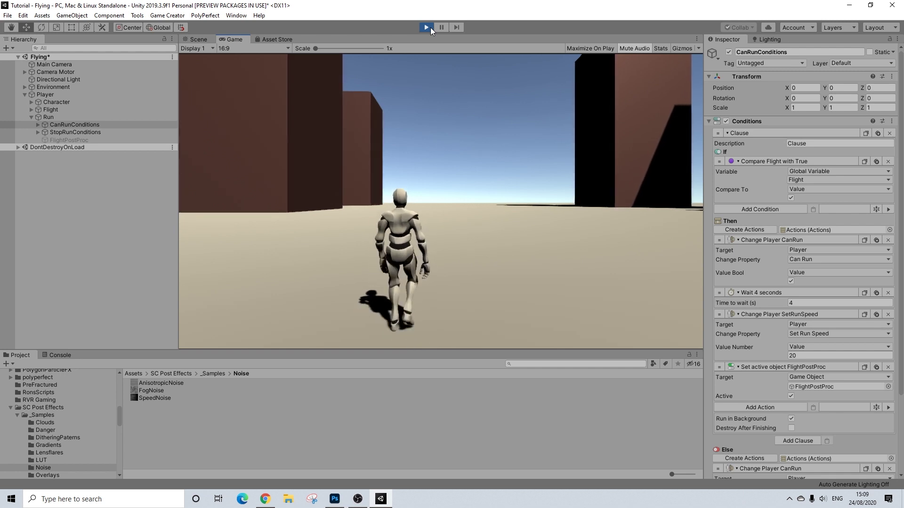
key("space")
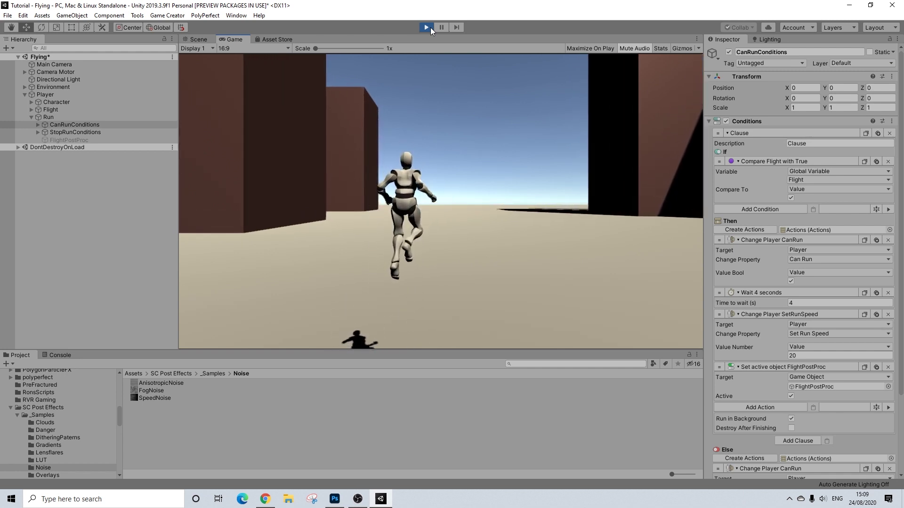